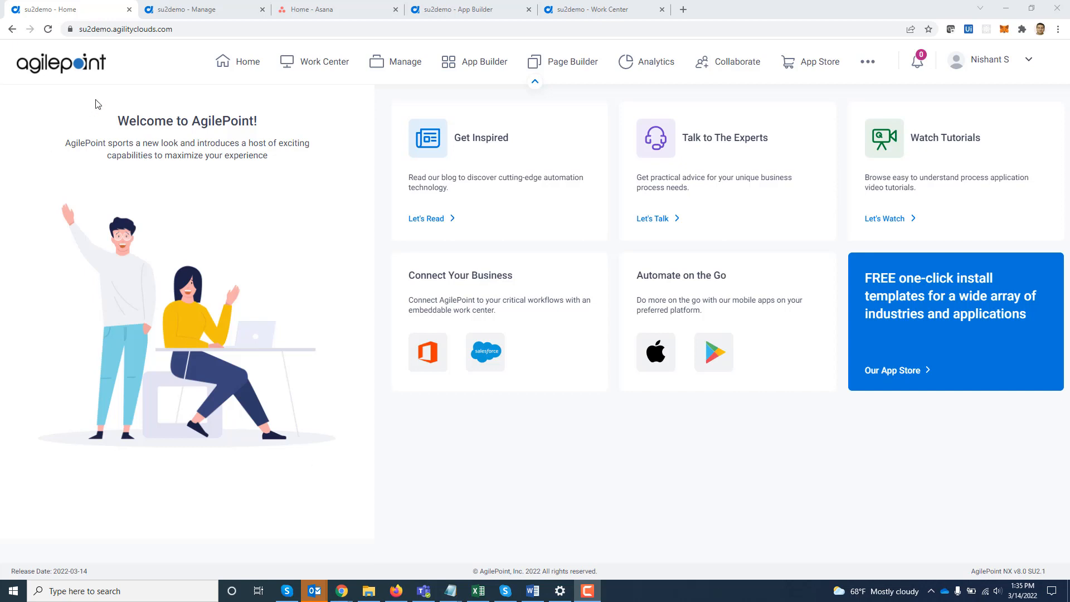
# In AgilePoint's Manage area, begin adding a global access token for the Asana (BETA) service.
pyautogui.click(178, 11)
pyautogui.moveTo(20, 267)
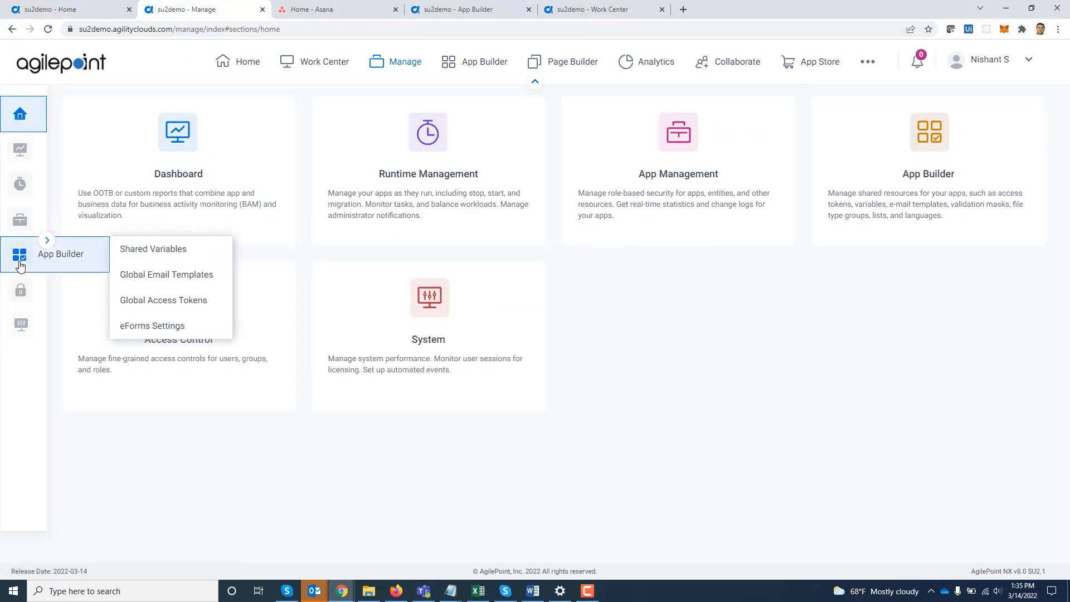
pyautogui.click(153, 304)
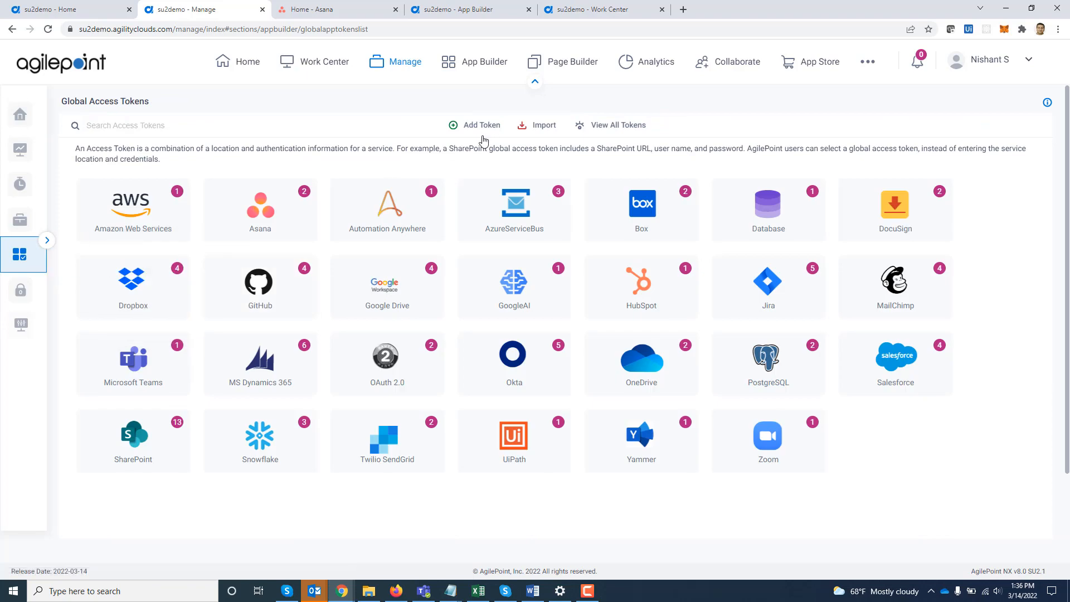
pyautogui.click(481, 130)
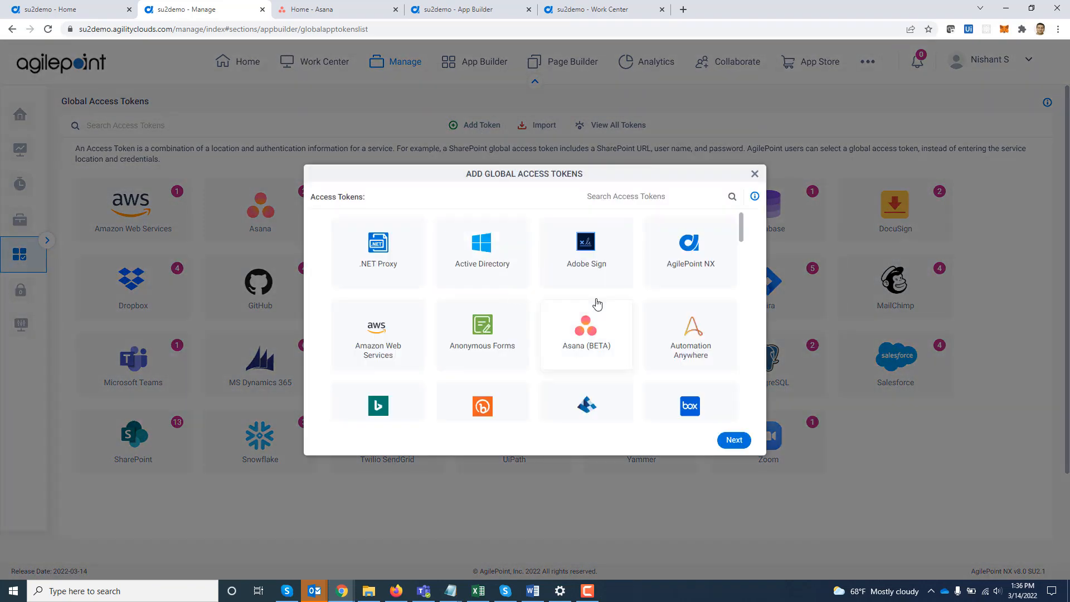
pyautogui.click(588, 357)
pyautogui.click(743, 441)
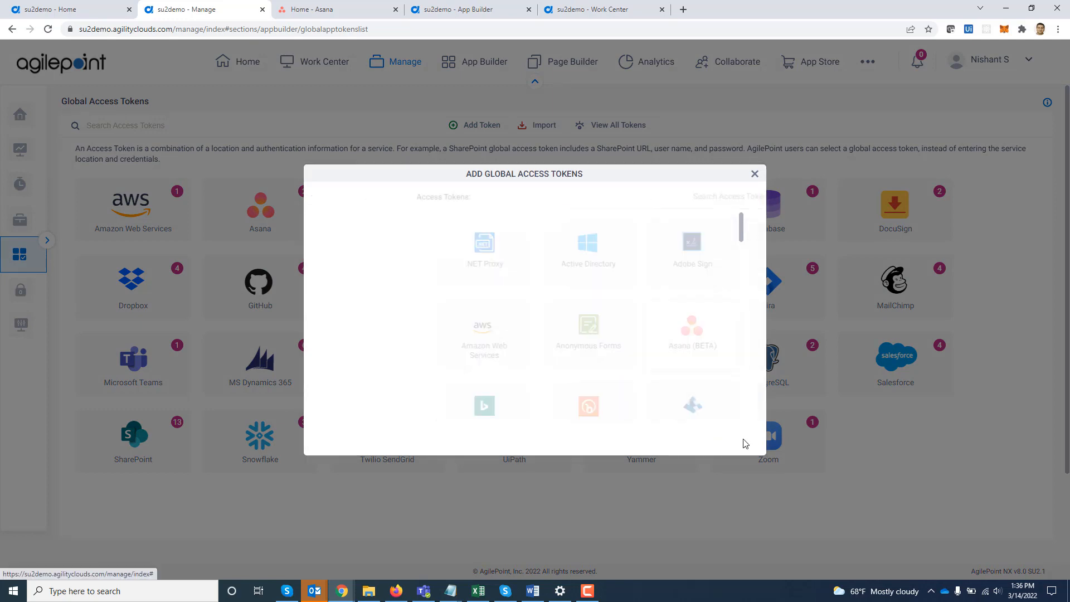
# Name the Asana access token Demo and copy its redirect URL.
pyautogui.click(430, 231)
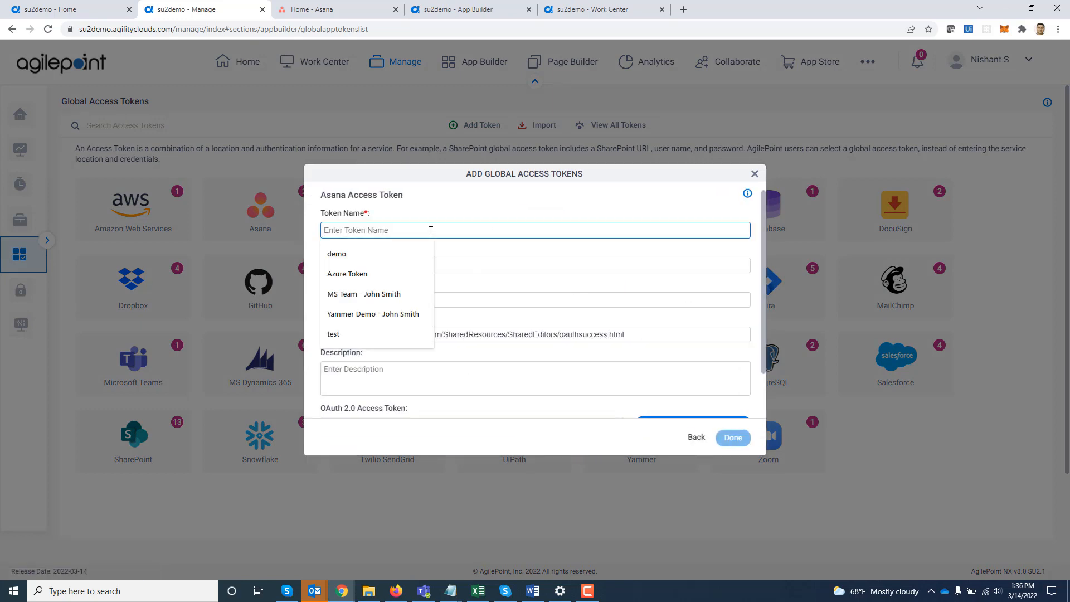
pyautogui.write('Demo')
pyautogui.press('Tab')
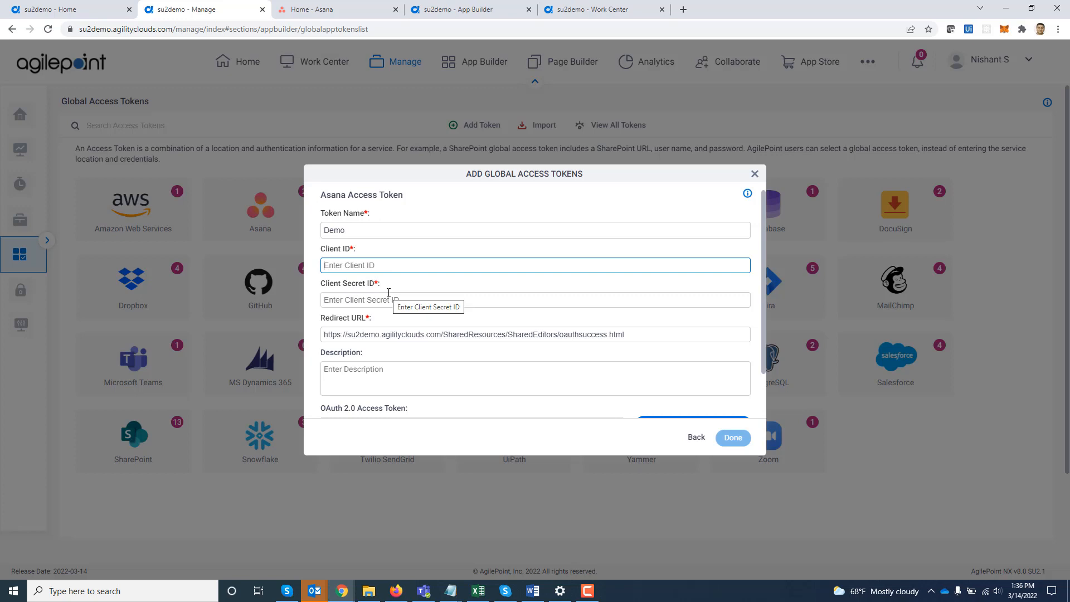
pyautogui.moveTo(649, 333); pyautogui.dragTo(314, 337)
pyautogui.hotkey('ctrl', 'c')
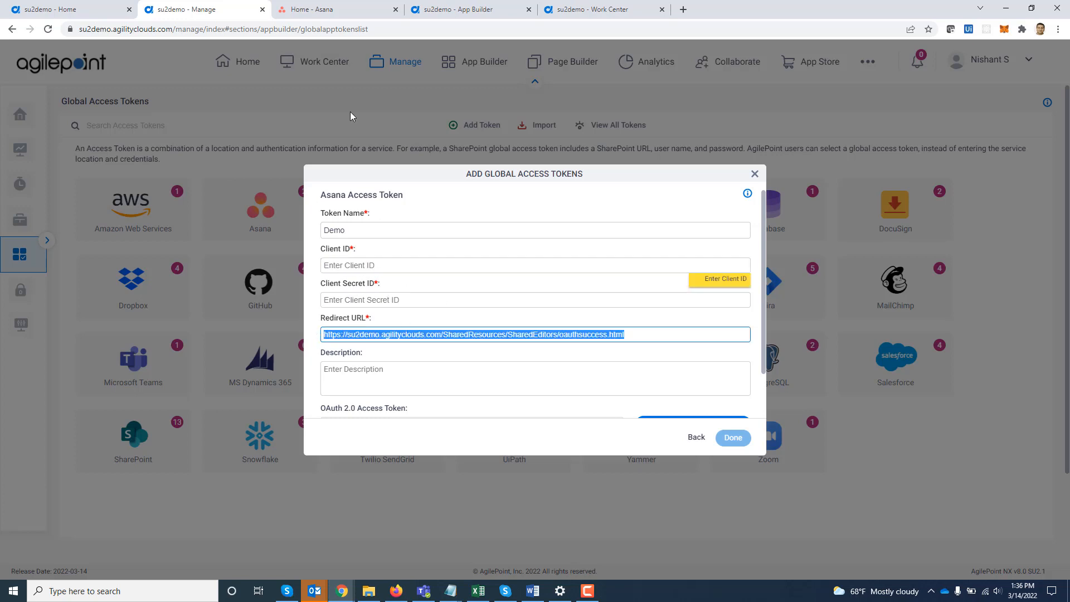
# Switch to Asana and open the developer apps management page from the account's app settings.
pyautogui.click(317, 8)
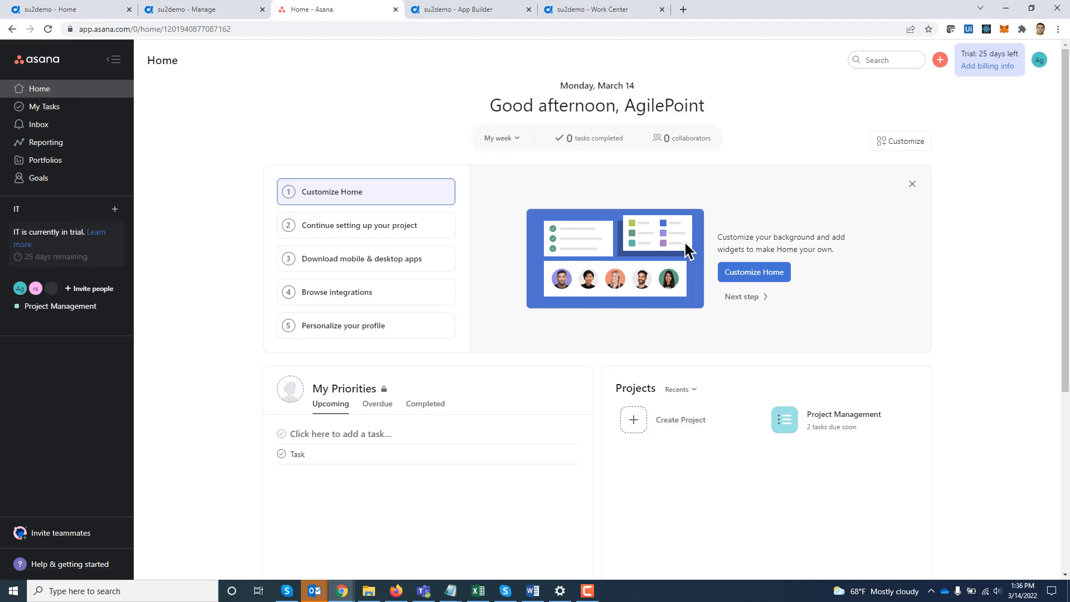
pyautogui.click(1040, 61)
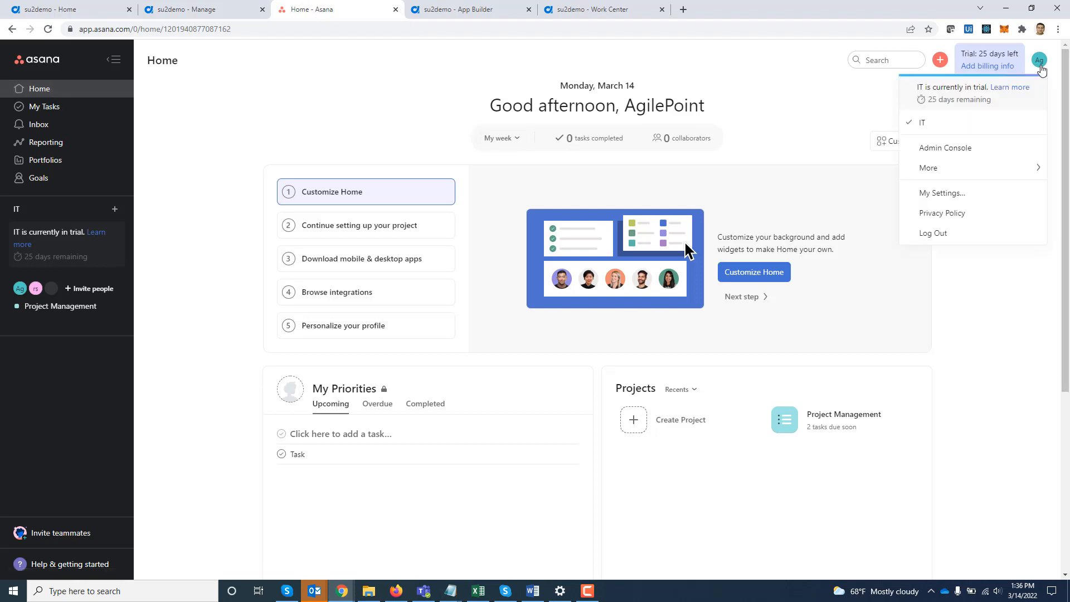
pyautogui.click(957, 193)
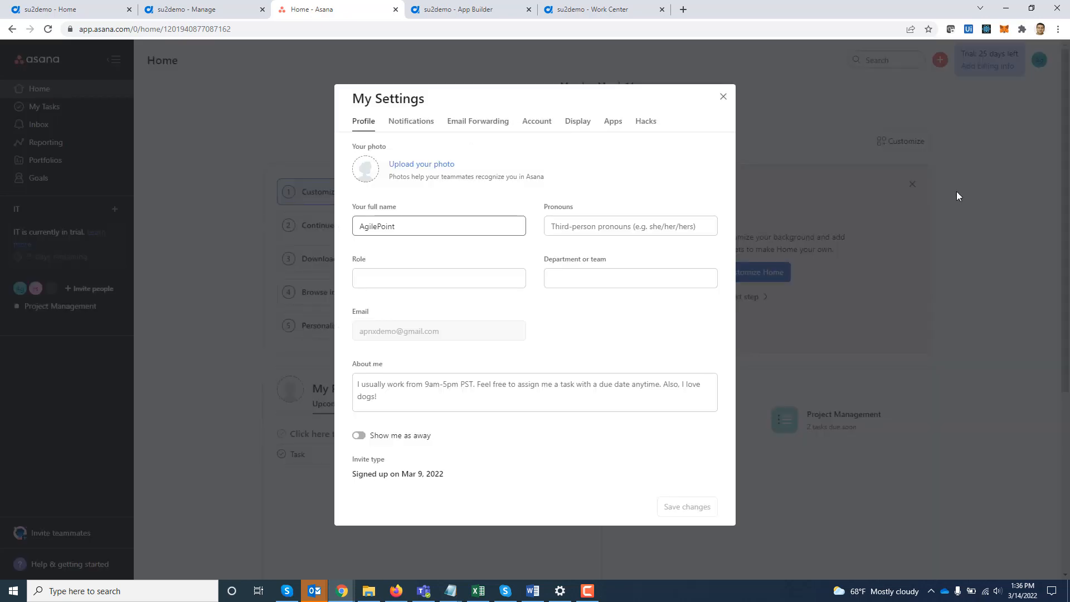
pyautogui.click(613, 122)
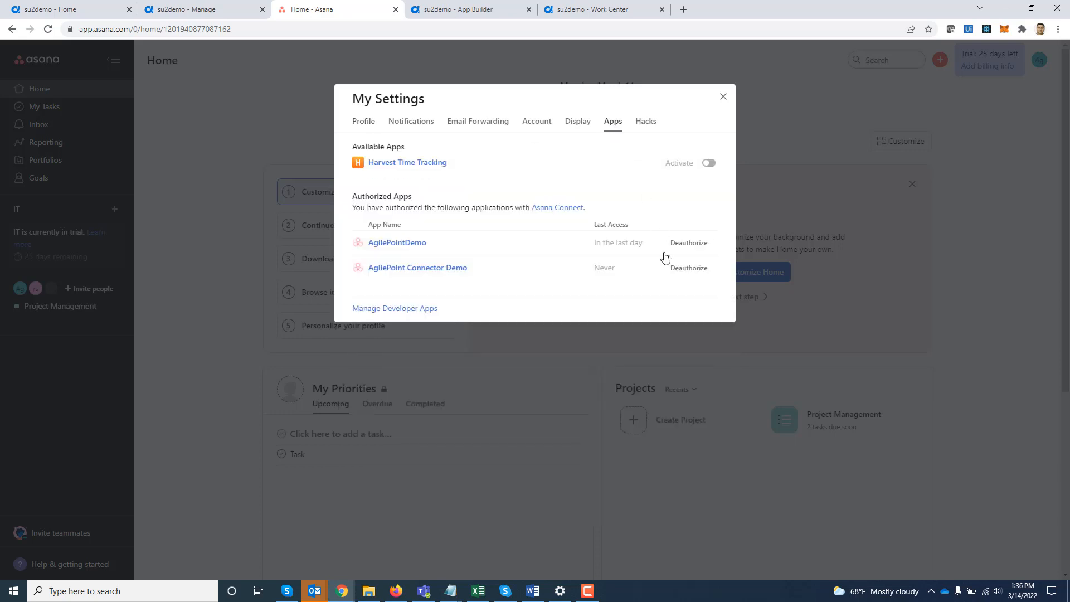
pyautogui.click(411, 313)
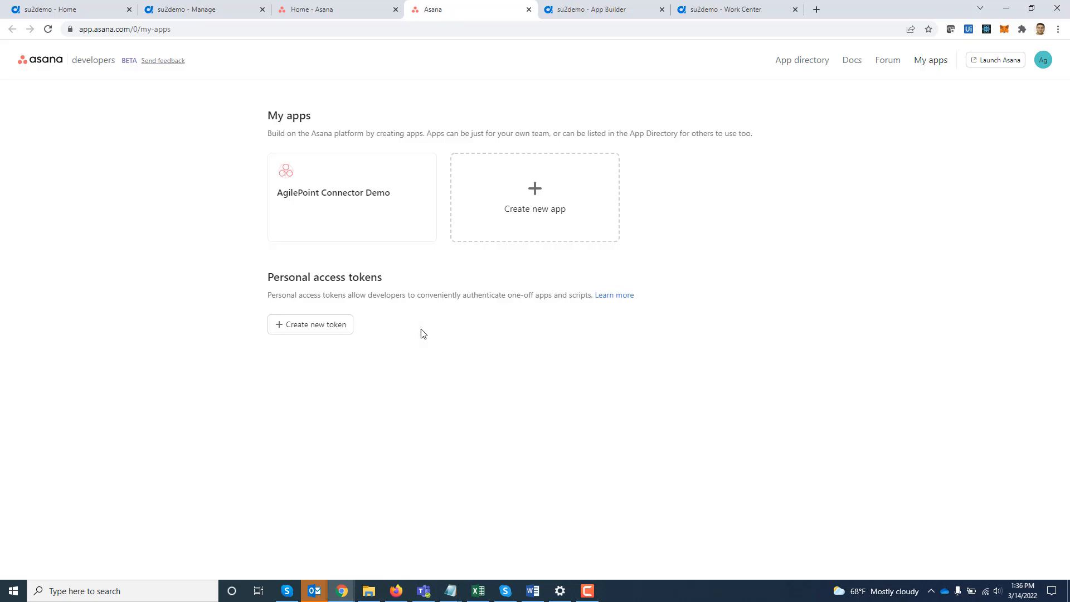
# Create a new Asana developer app named Demo, agreeing to the API terms and conditions.
pyautogui.click(538, 195)
pyautogui.click(444, 162)
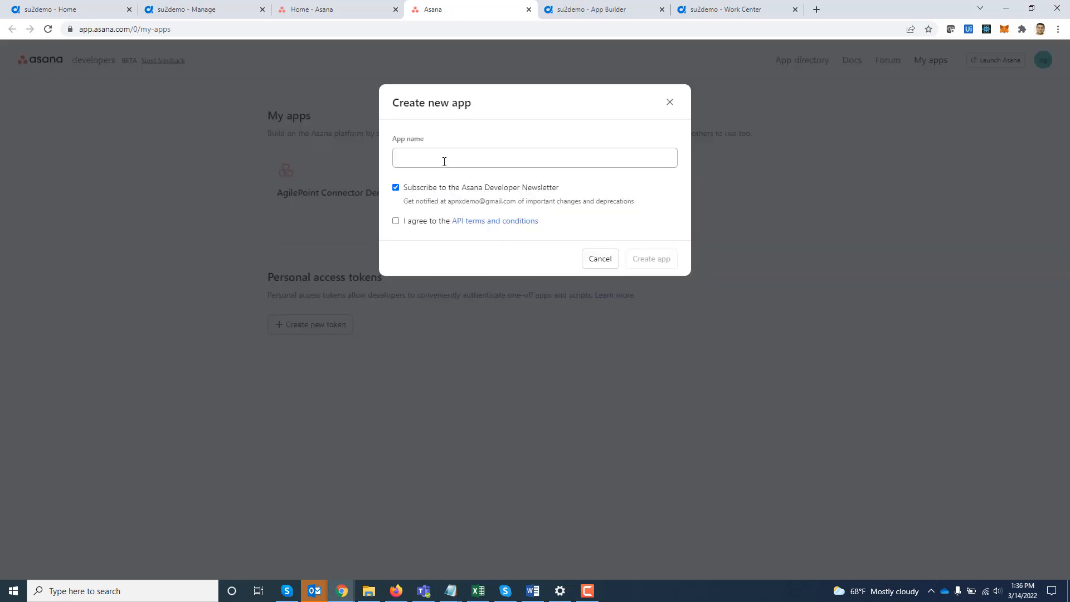
pyautogui.write('Demo')
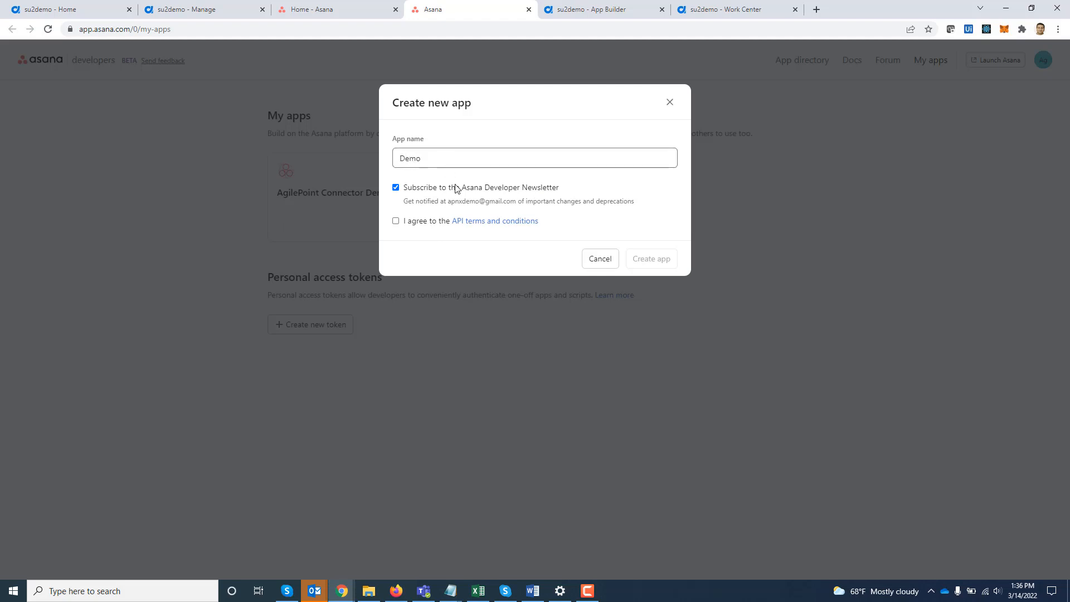
pyautogui.click(396, 221)
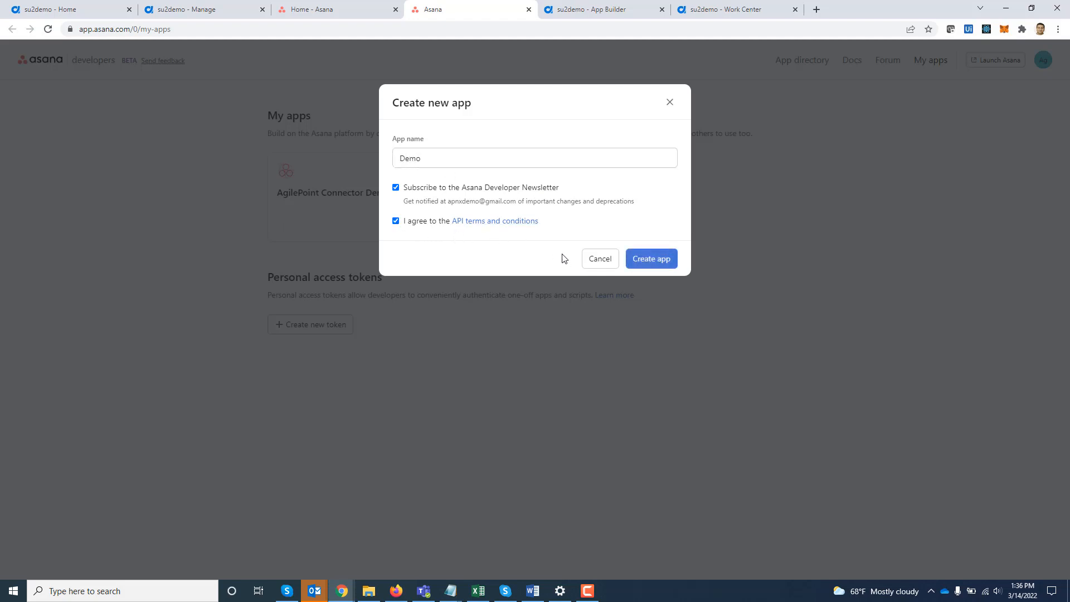
pyautogui.click(662, 268)
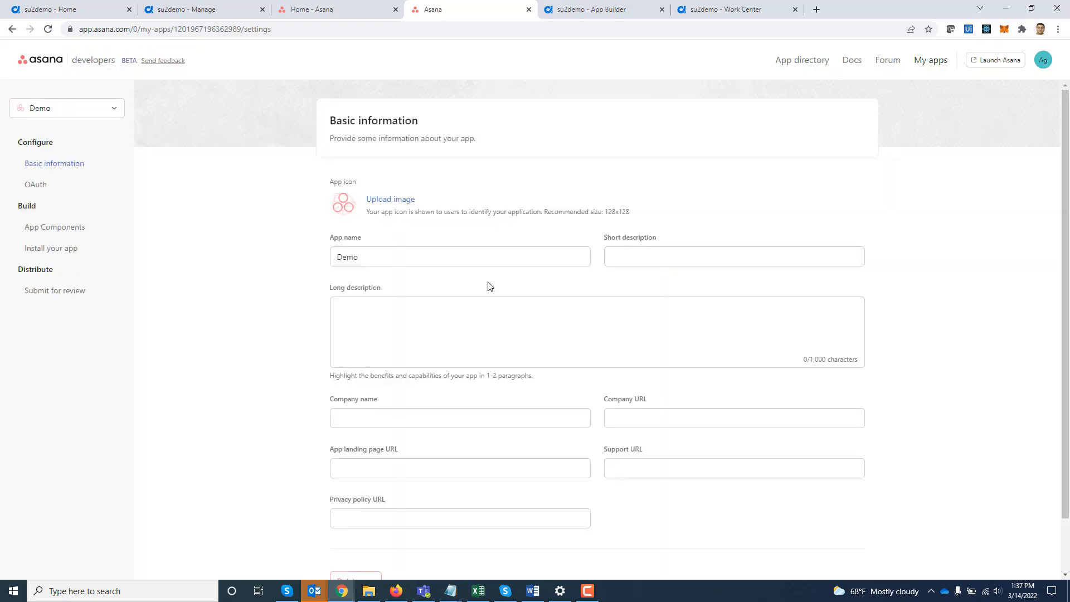
# Add the copied AgilePoint redirect URL to the Demo app's OAuth configuration.
pyautogui.scroll(-1, 884, 280)
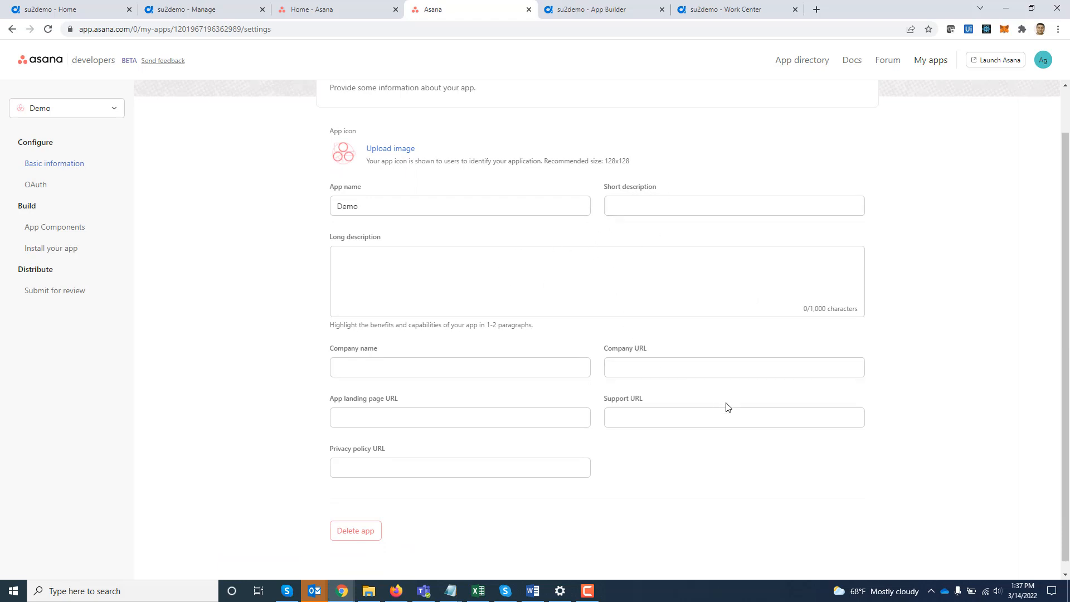
pyautogui.scroll(1, 726, 407)
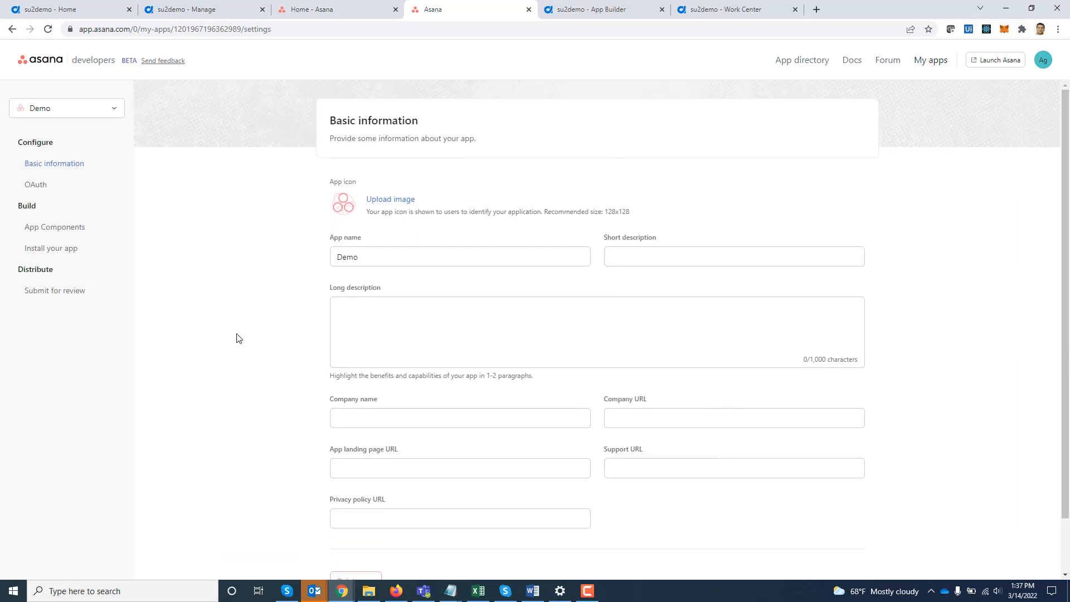
pyautogui.click(42, 188)
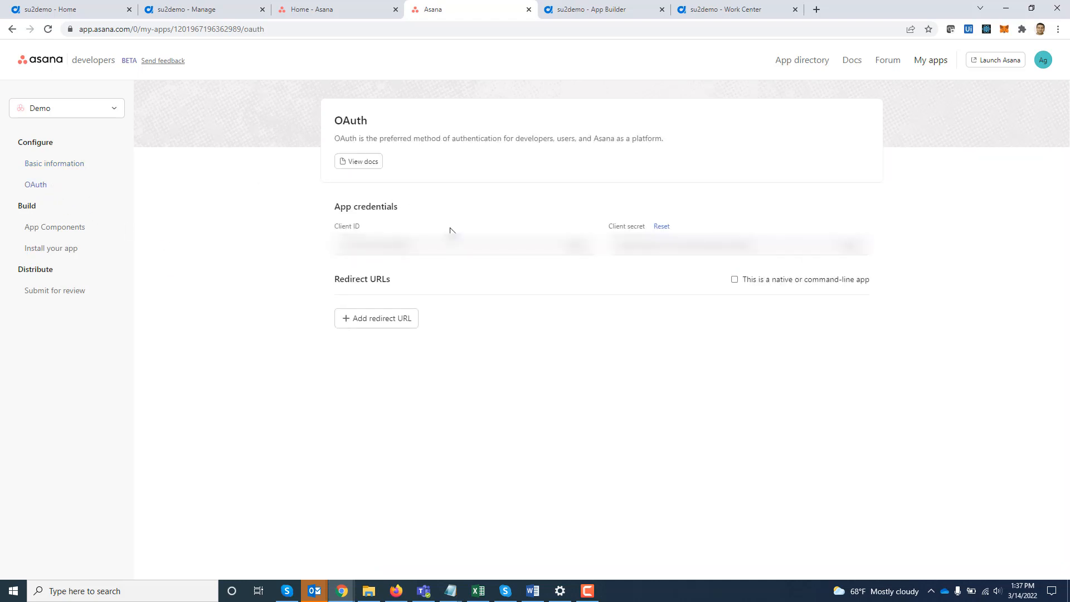
pyautogui.click(413, 322)
pyautogui.click(525, 143)
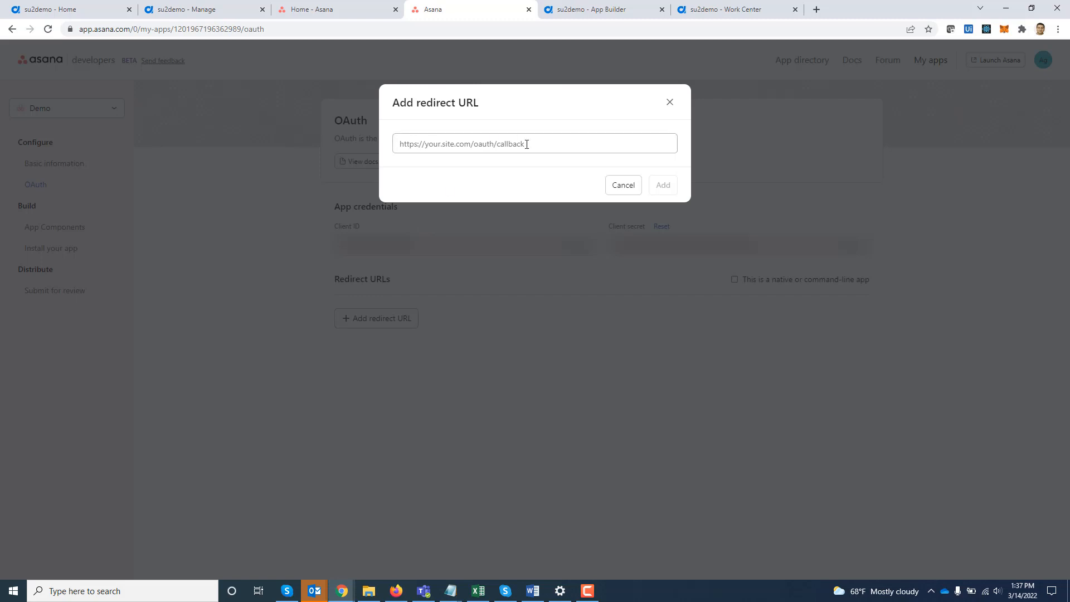
pyautogui.hotkey('ctrl', 'v')
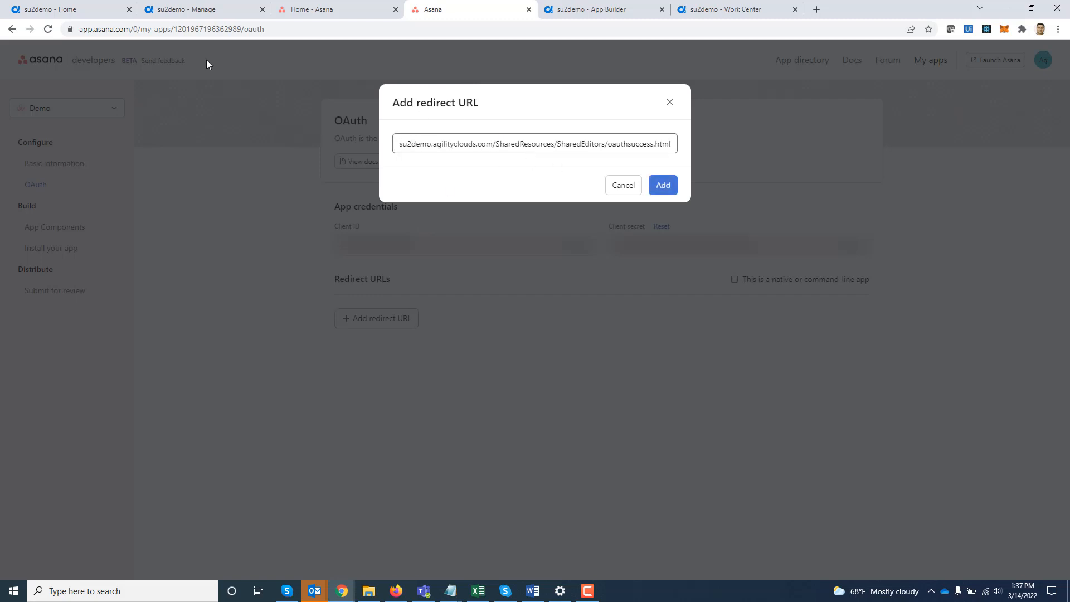
pyautogui.click(661, 189)
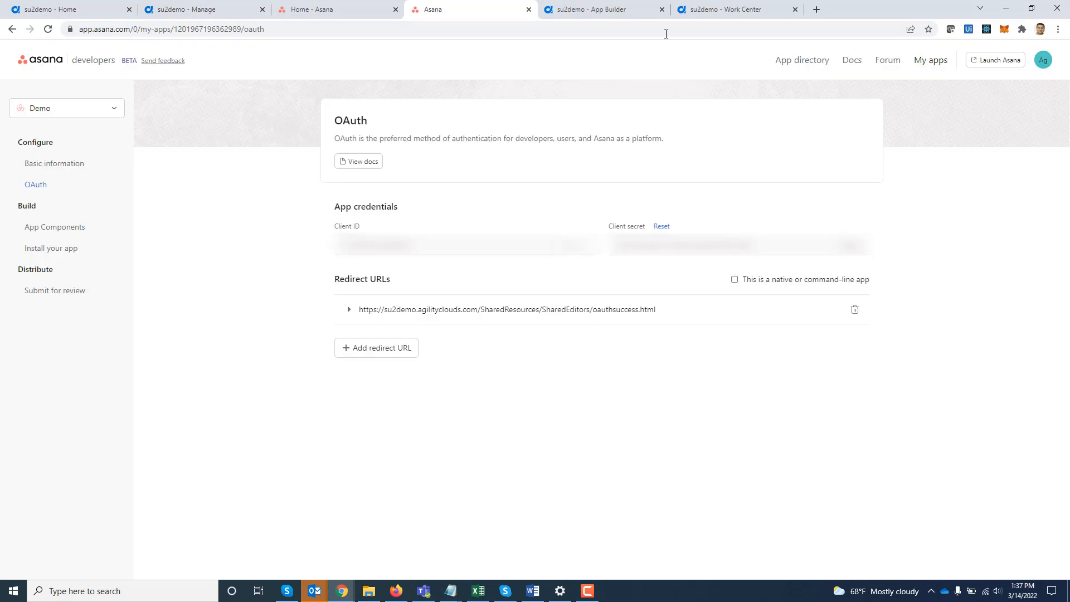
# Copy the Demo app's client ID and client secret from Asana into the matching fields of the AgilePoint access token.
pyautogui.click(304, 10)
pyautogui.click(241, 8)
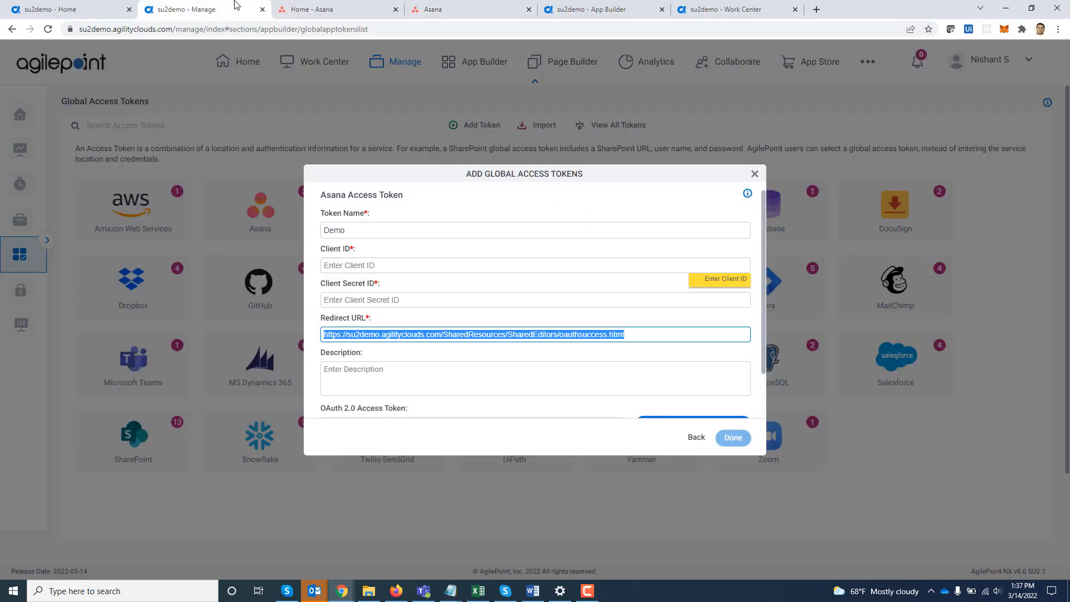
pyautogui.hotkey('ctrl', 'v')
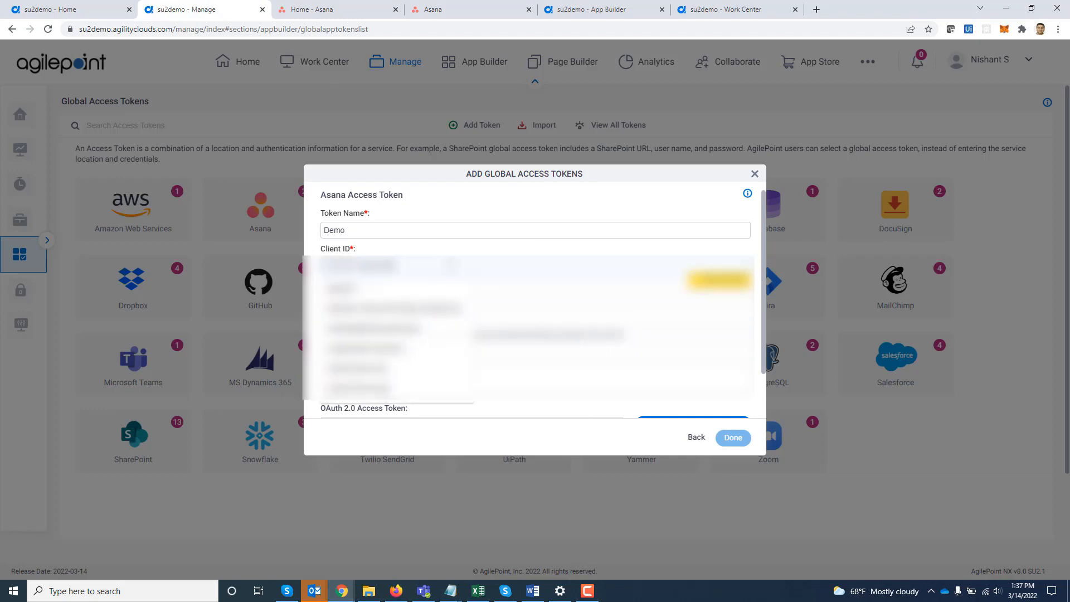
pyautogui.click(454, 15)
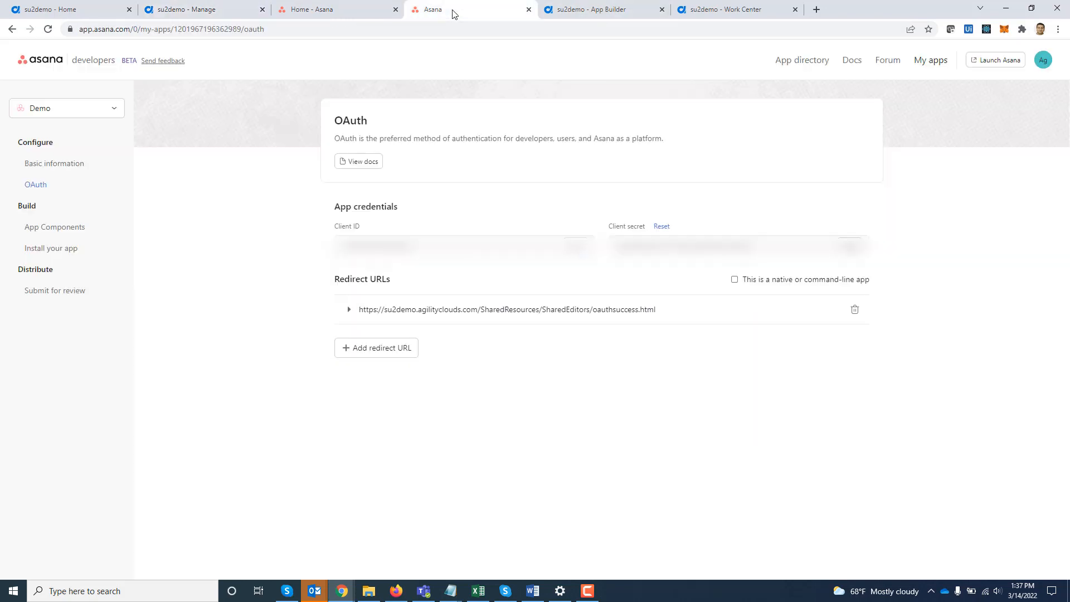
pyautogui.click(850, 245)
pyautogui.click(195, 10)
pyautogui.click(390, 297)
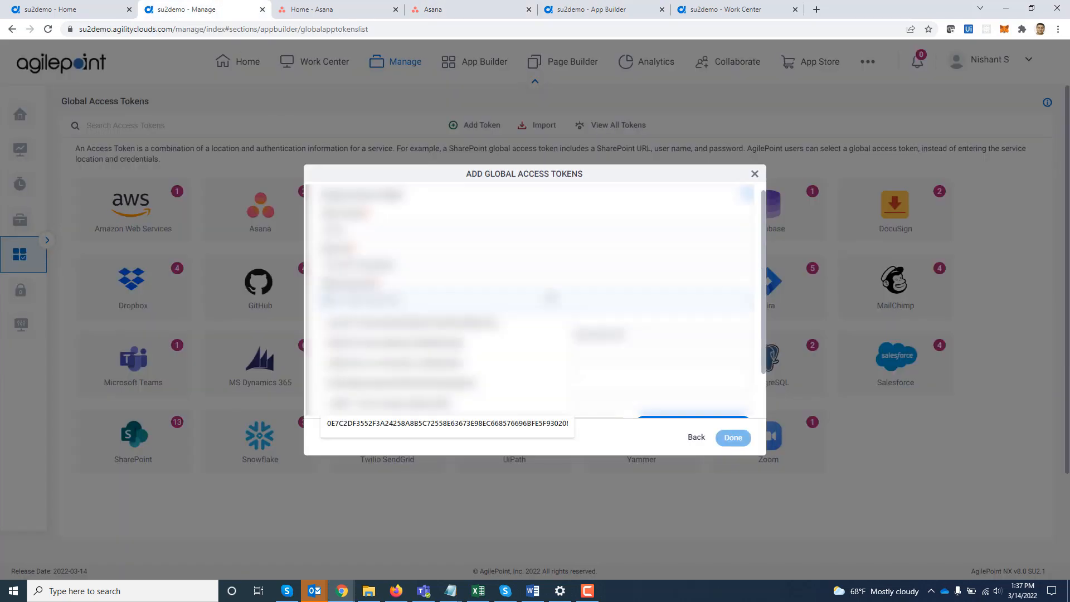
pyautogui.hotkey('ctrl', 'v')
# Request the OAuth 2.0 access token and allow the Demo app to access the Asana account.
pyautogui.scroll(-1, 648, 273)
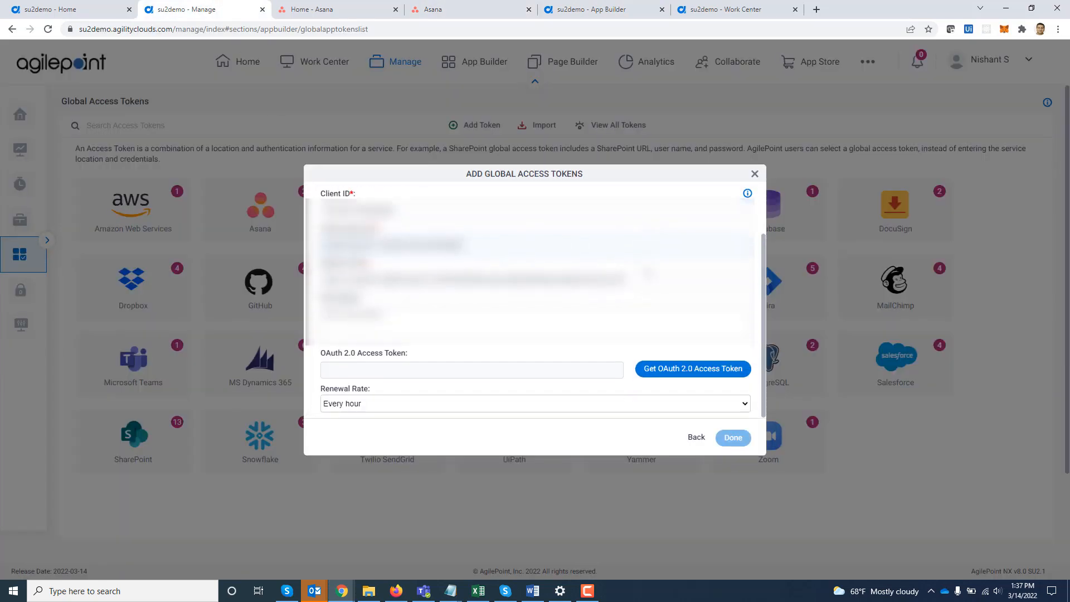
pyautogui.click(680, 375)
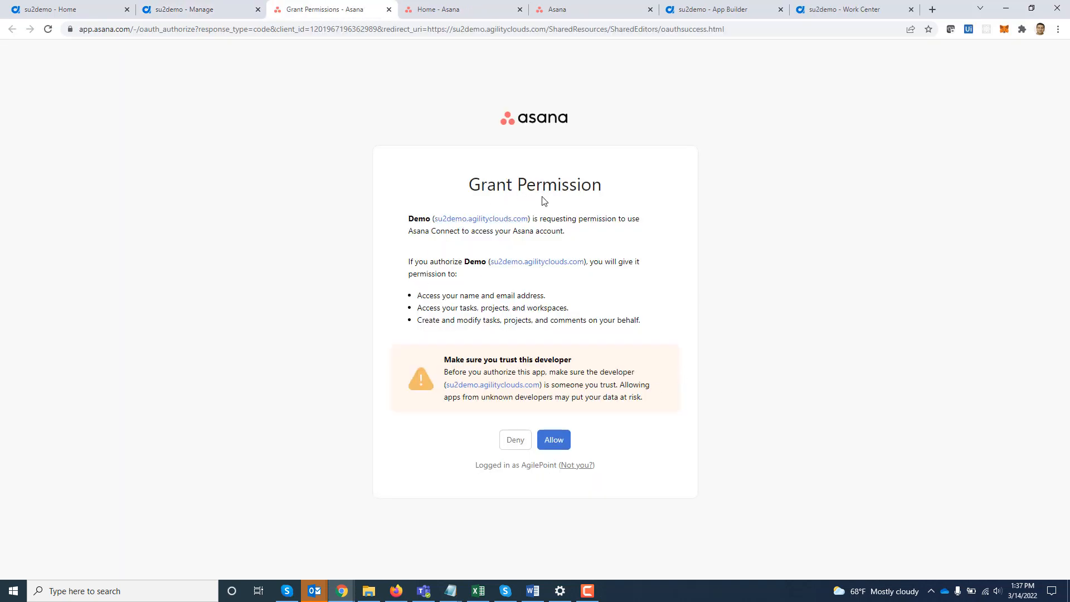
pyautogui.click(561, 445)
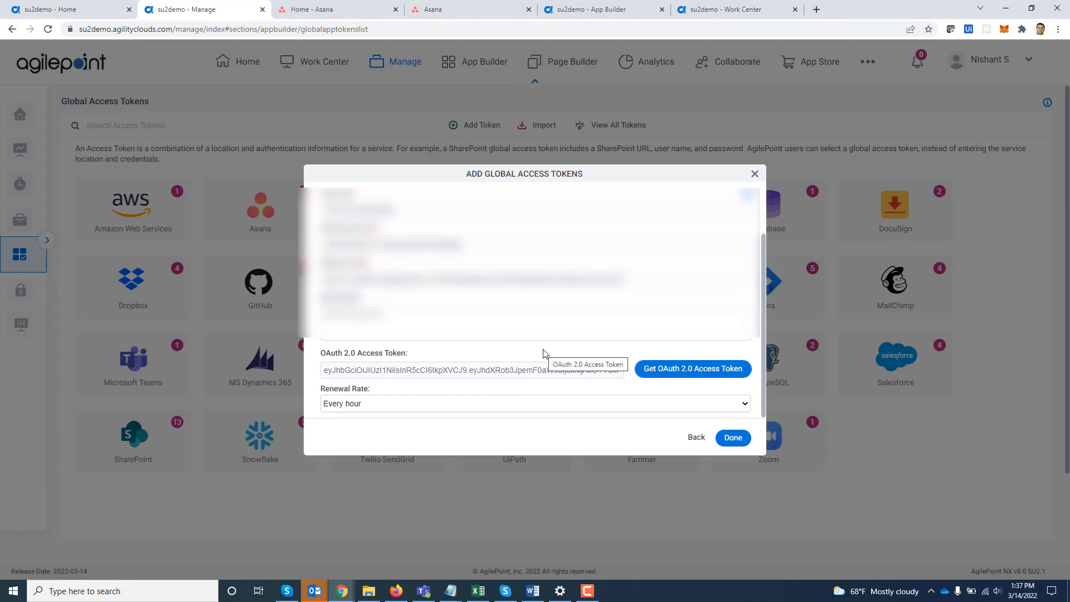
# Set the token's renewal rate to Every 15 minutes and save the Demo access token.
pyautogui.click(360, 407)
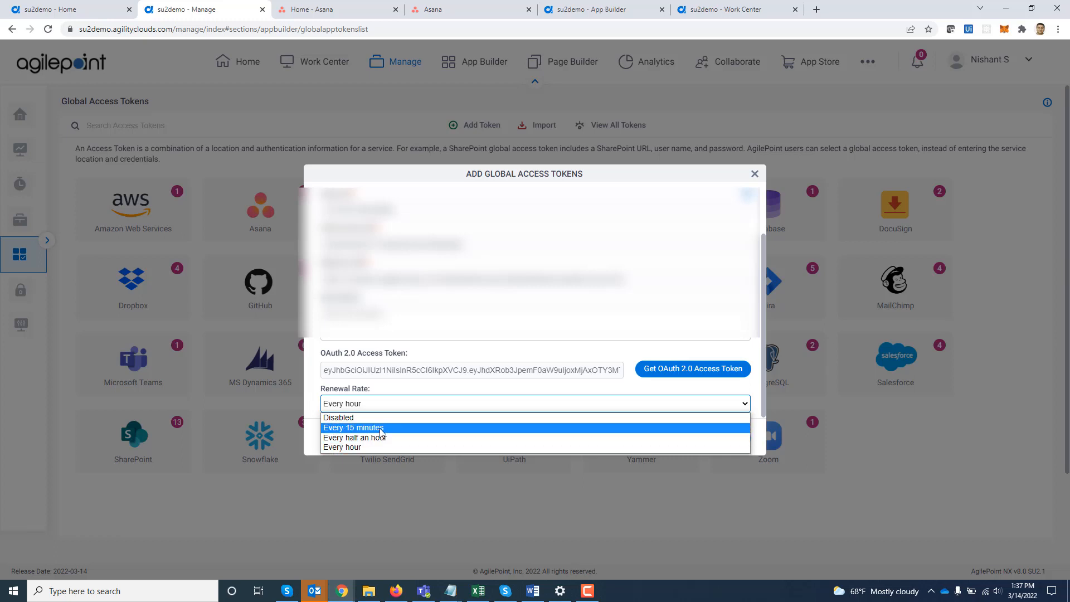
pyautogui.click(379, 428)
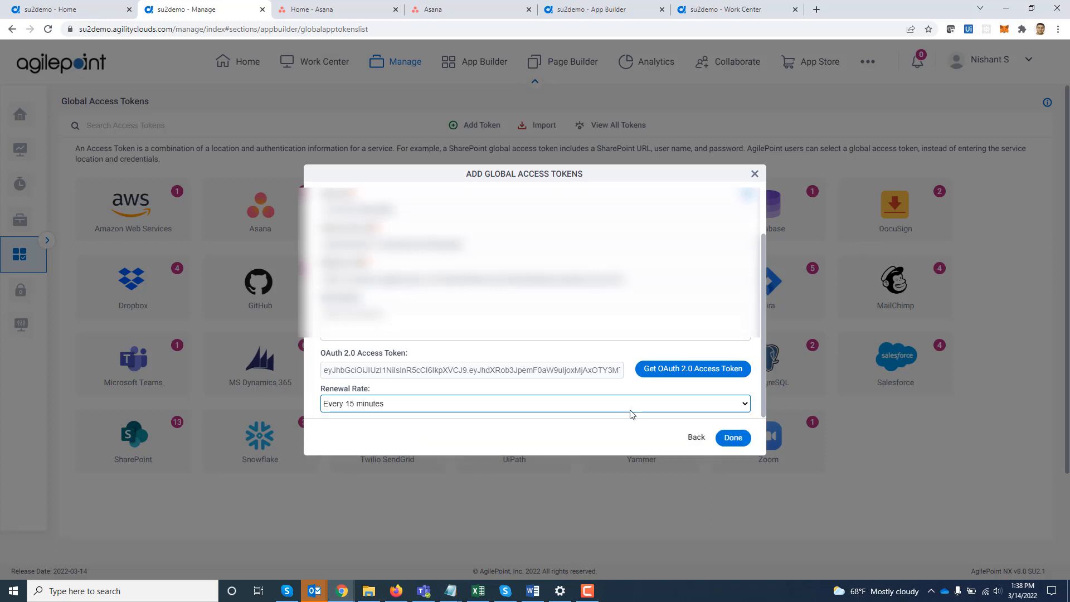
pyautogui.click(733, 438)
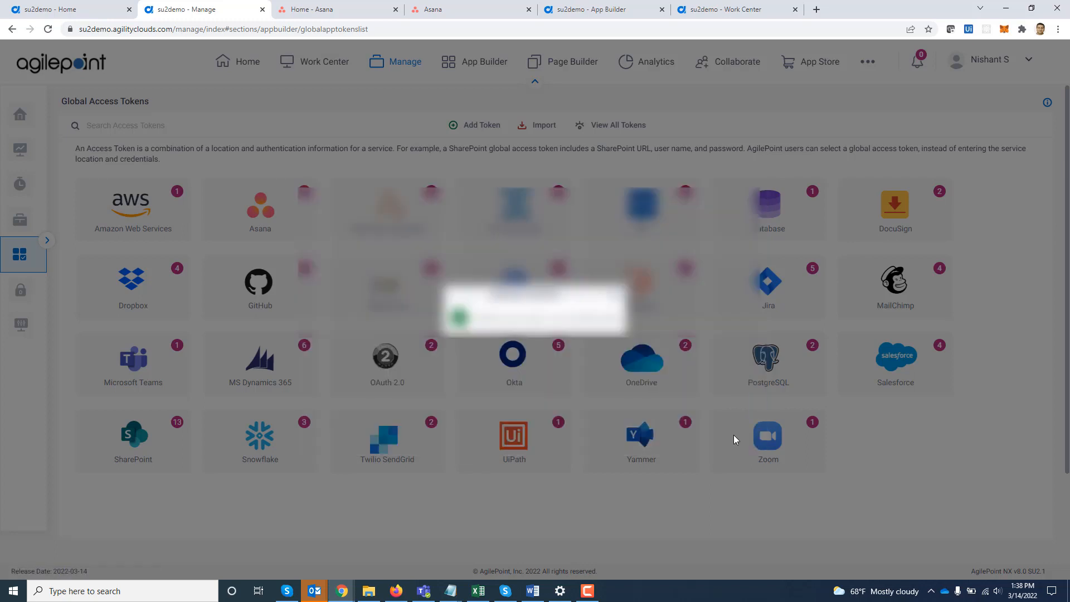
pyautogui.click(615, 295)
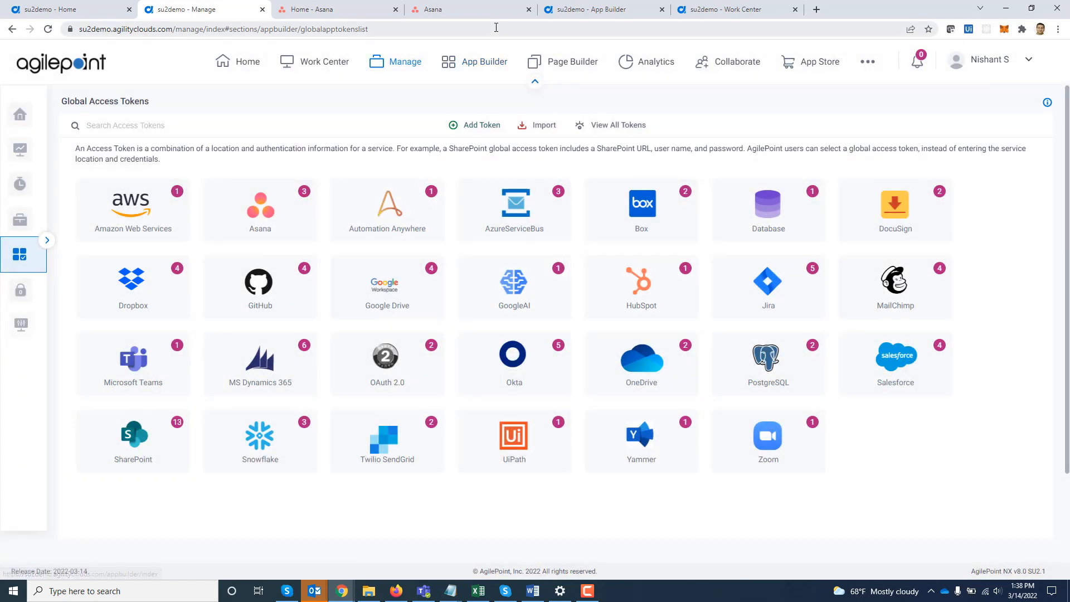
# Close the Asana developer page and display the Asana (BETA) activities in App Builder for the Asana Demo App Process.
pyautogui.click(529, 10)
pyautogui.click(457, 14)
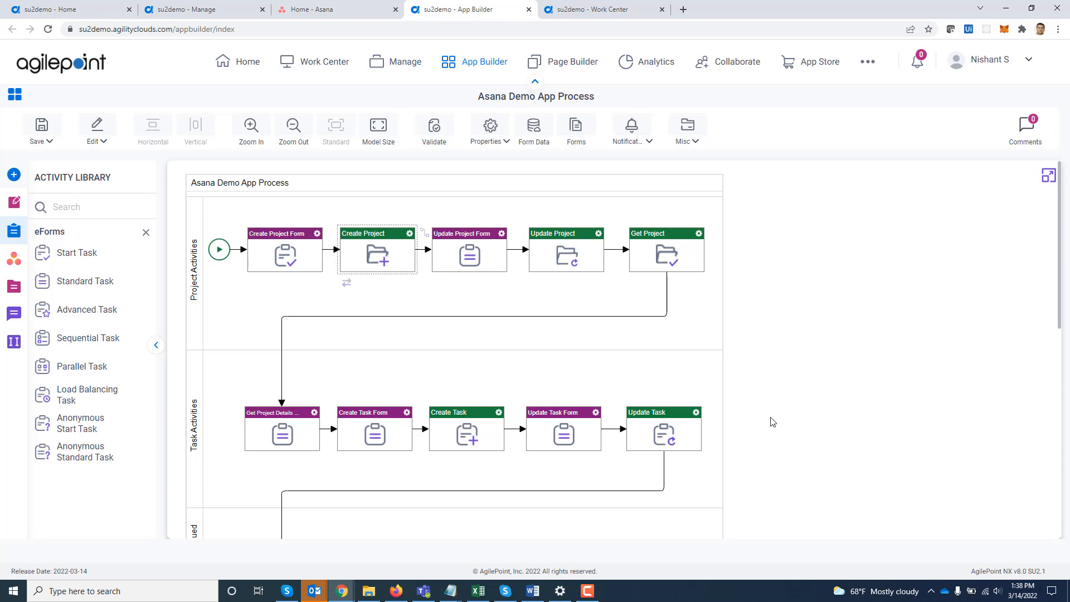
pyautogui.click(13, 261)
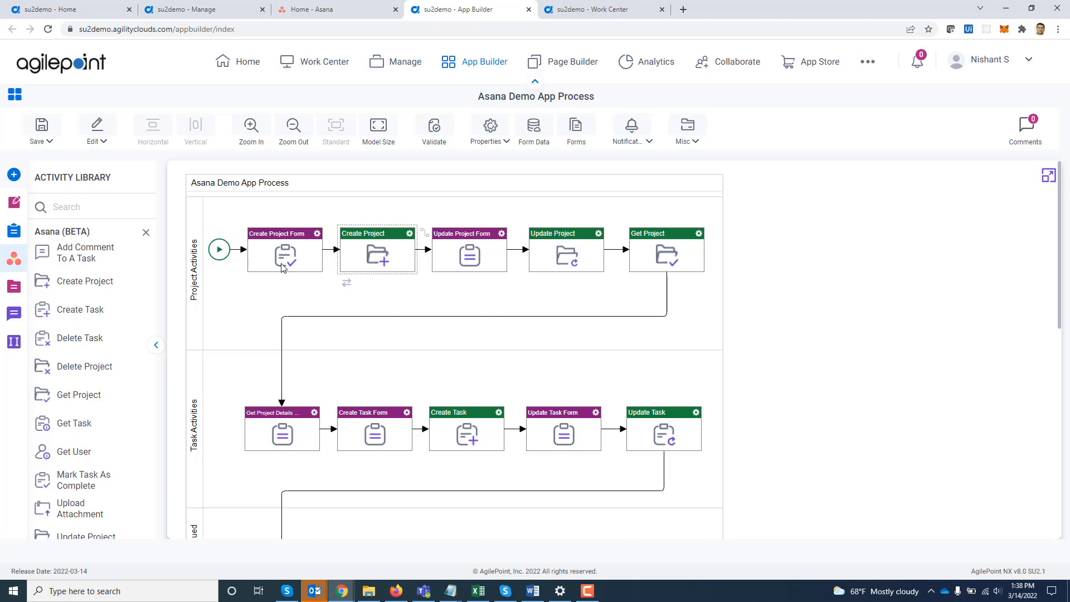
# Review the Create Project activity's configuration and its request mapping from form fields to Asana project fields, then close it.
pyautogui.doubleClick(362, 256)
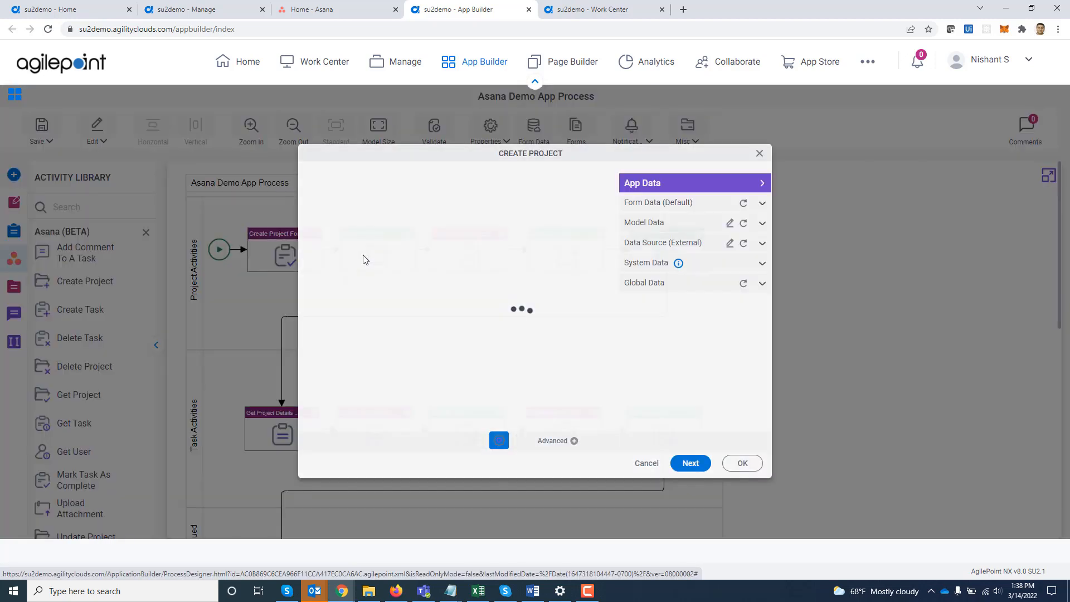
pyautogui.click(690, 463)
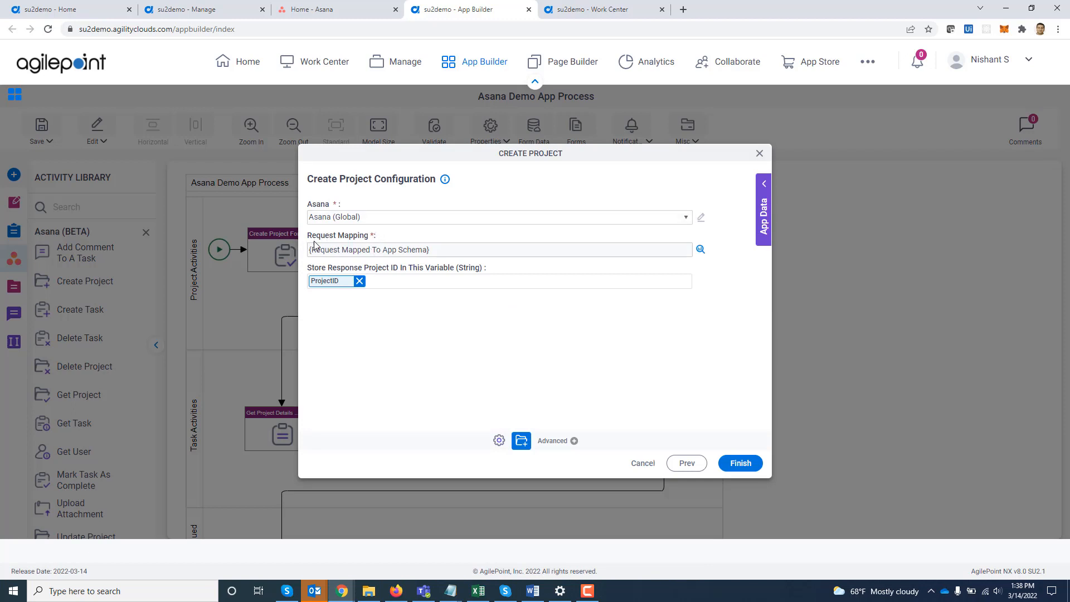
pyautogui.click(700, 251)
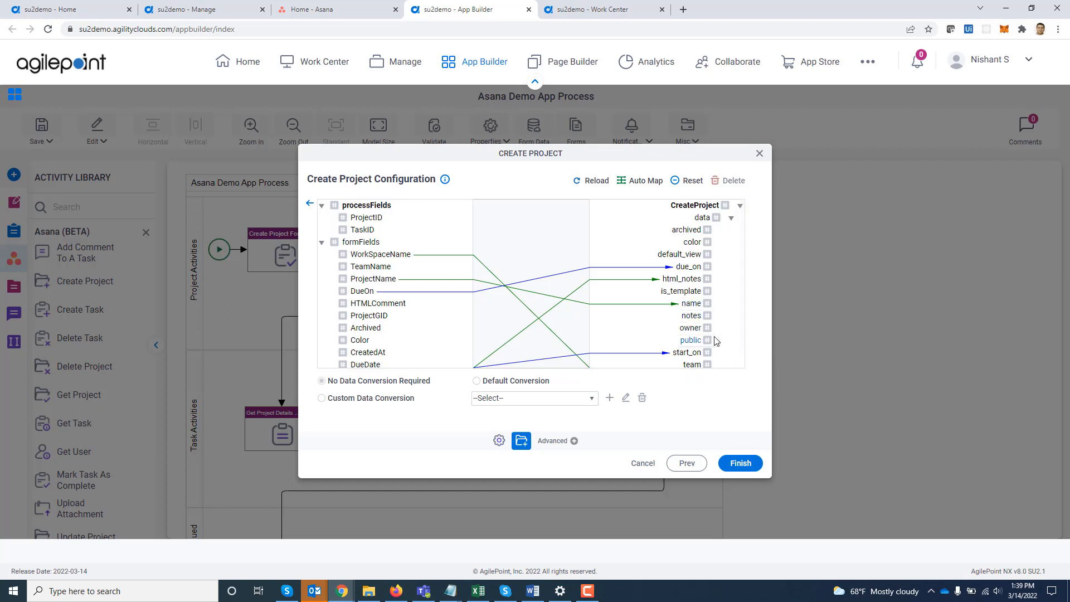
pyautogui.scroll(-1, 724, 348)
pyautogui.scroll(-1, 728, 343)
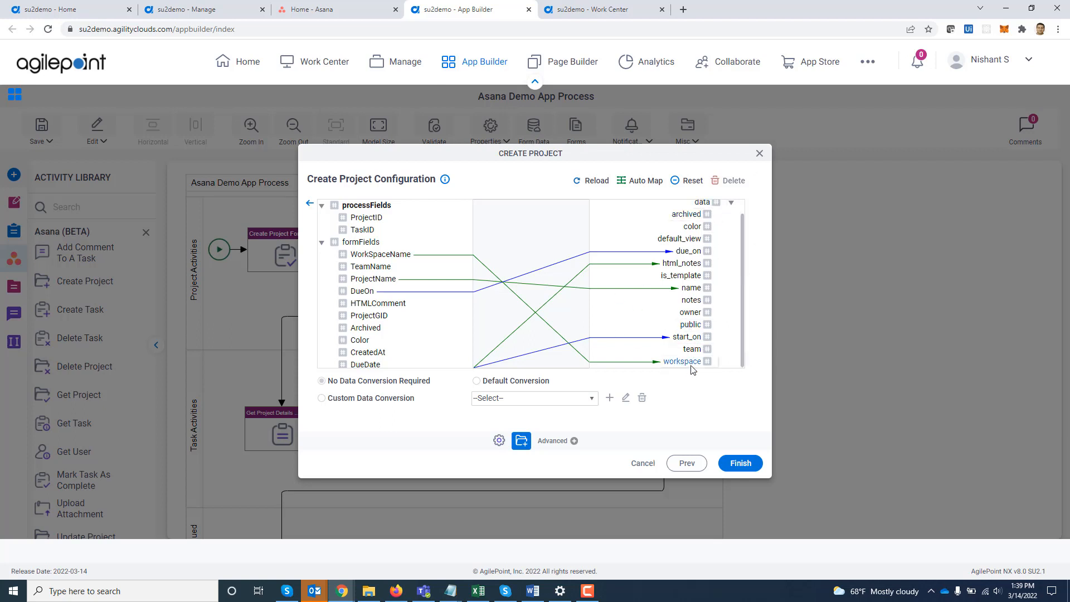
pyautogui.click(309, 203)
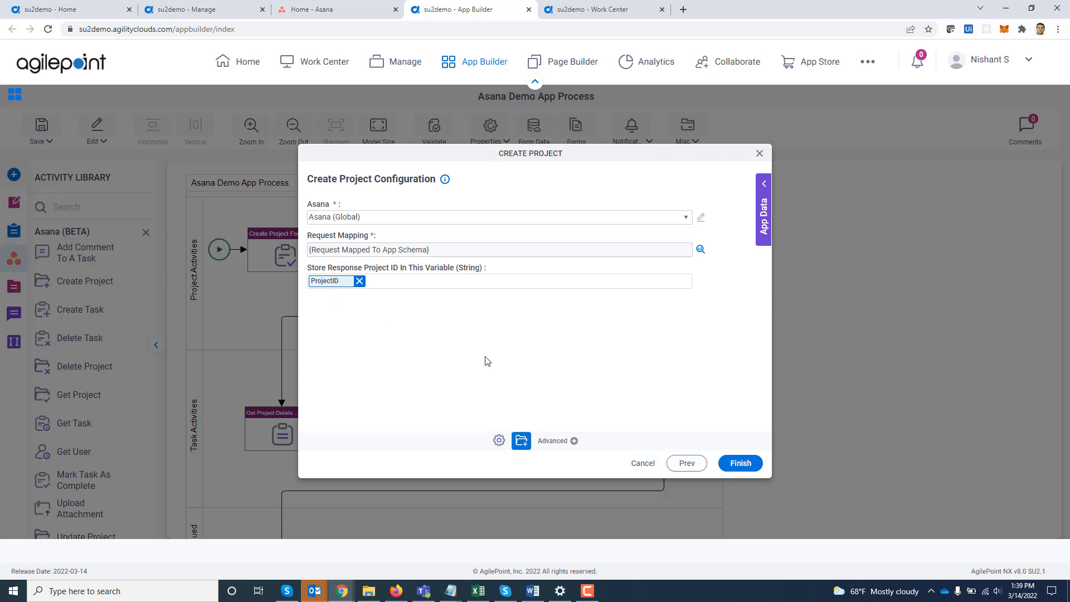
pyautogui.click(759, 153)
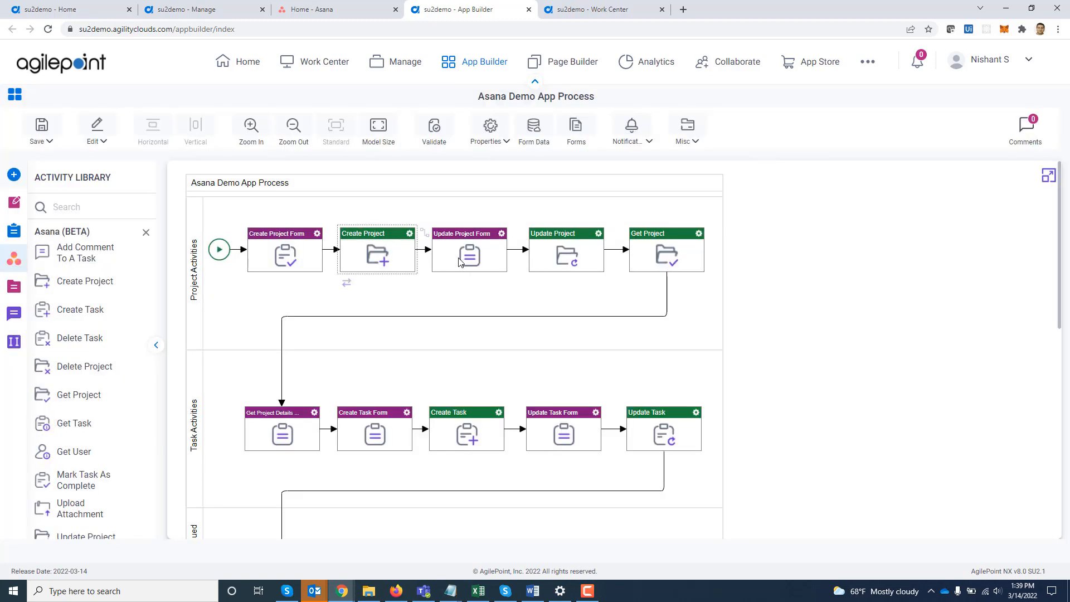
# Review the Update Project activity's configuration and request mapping, and close it without changes.
pyautogui.doubleClick(570, 254)
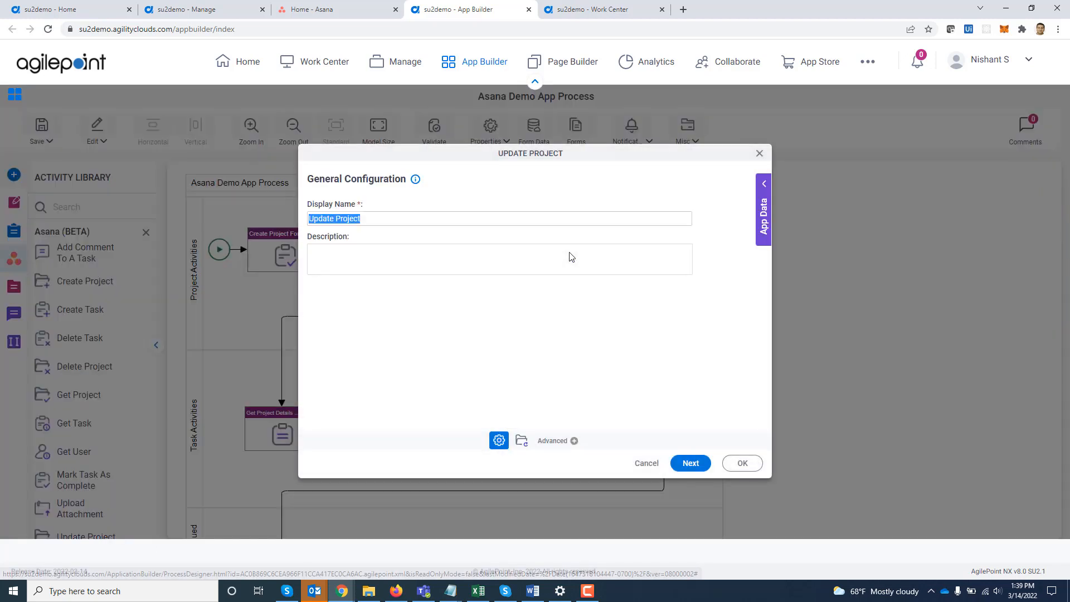
pyautogui.click(700, 468)
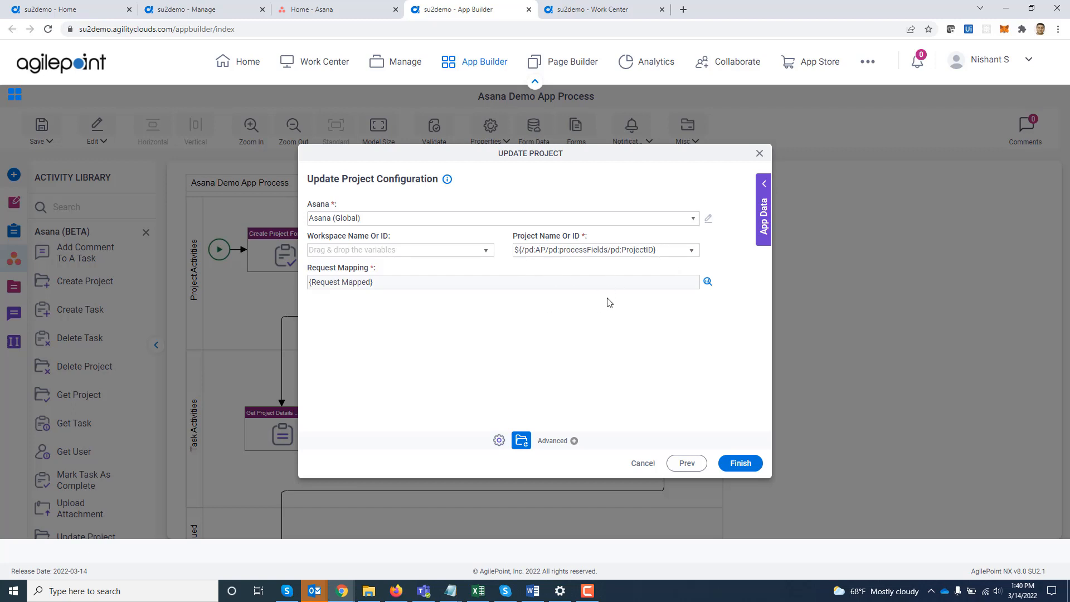
pyautogui.click(706, 283)
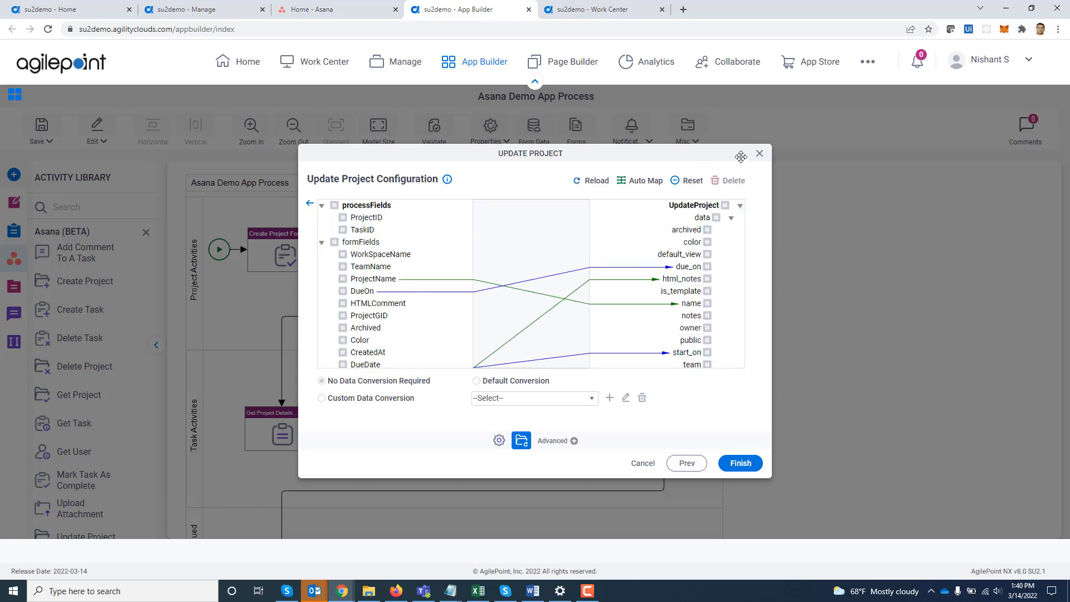
pyautogui.click(761, 153)
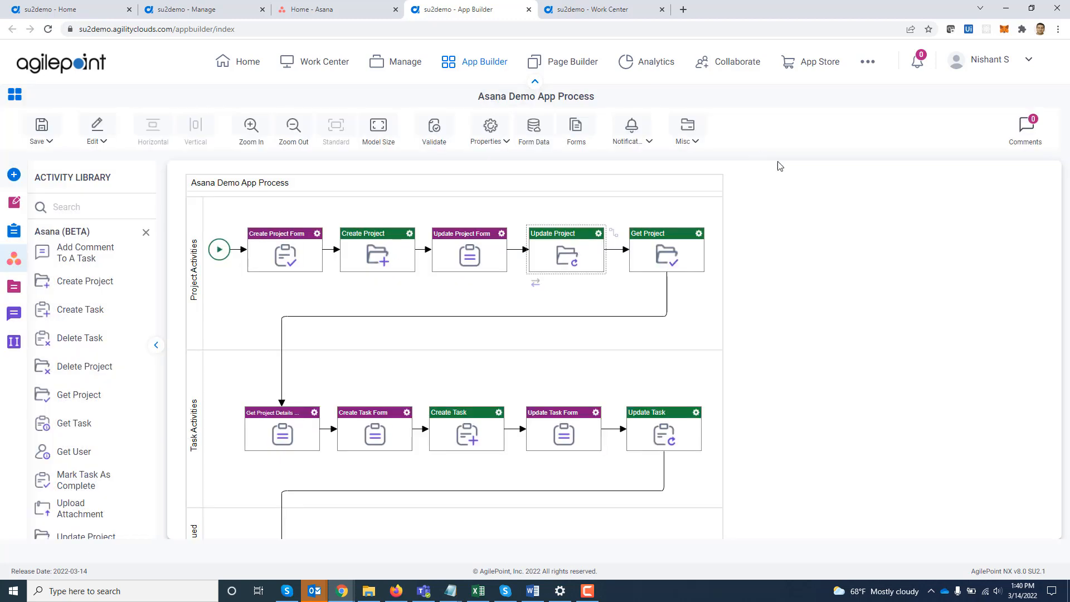
# Inspect the Get Project activity's settings and the mapping of its response to the app schema, closing the configuration unchanged.
pyautogui.doubleClick(659, 261)
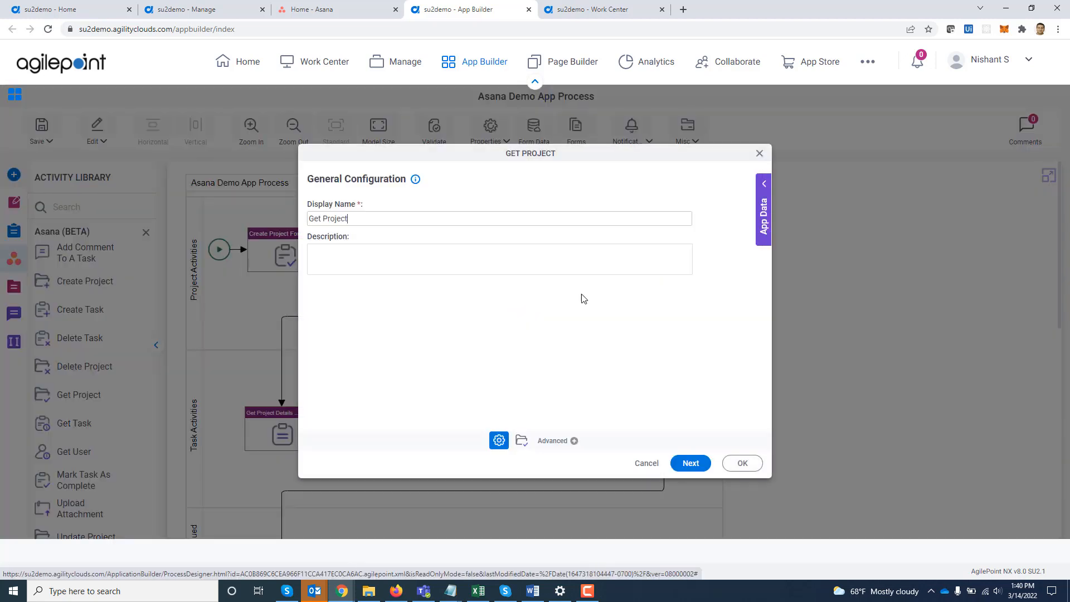
pyautogui.click(689, 463)
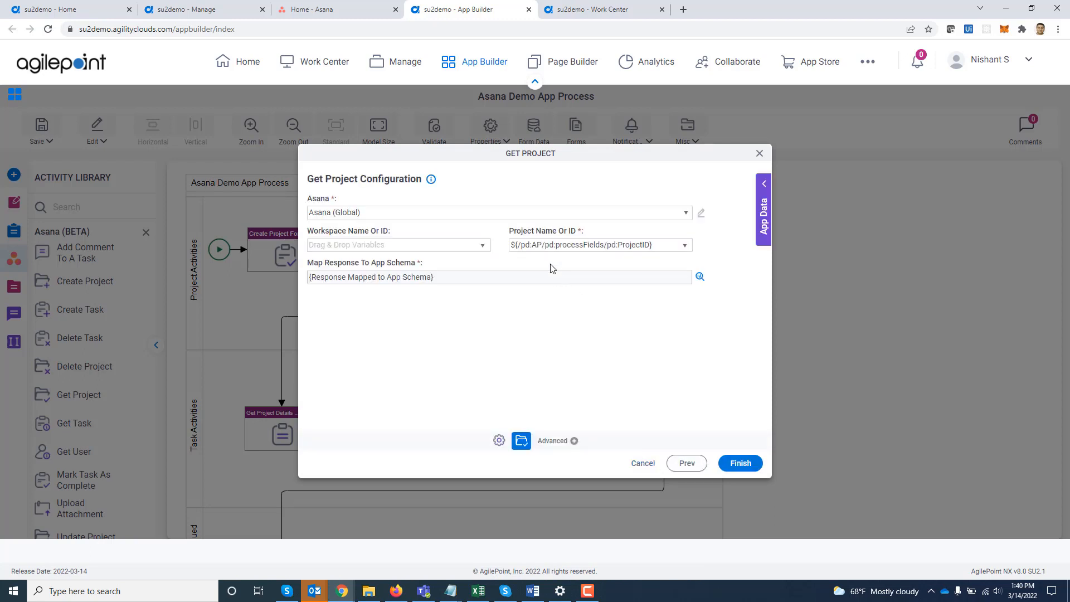
pyautogui.click(700, 277)
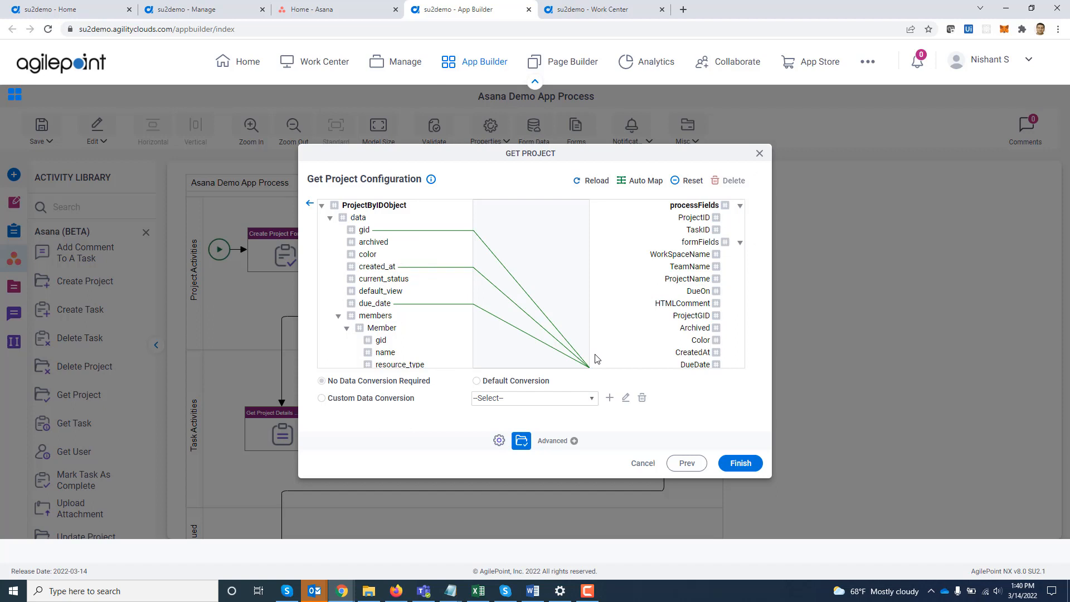
pyautogui.click(759, 154)
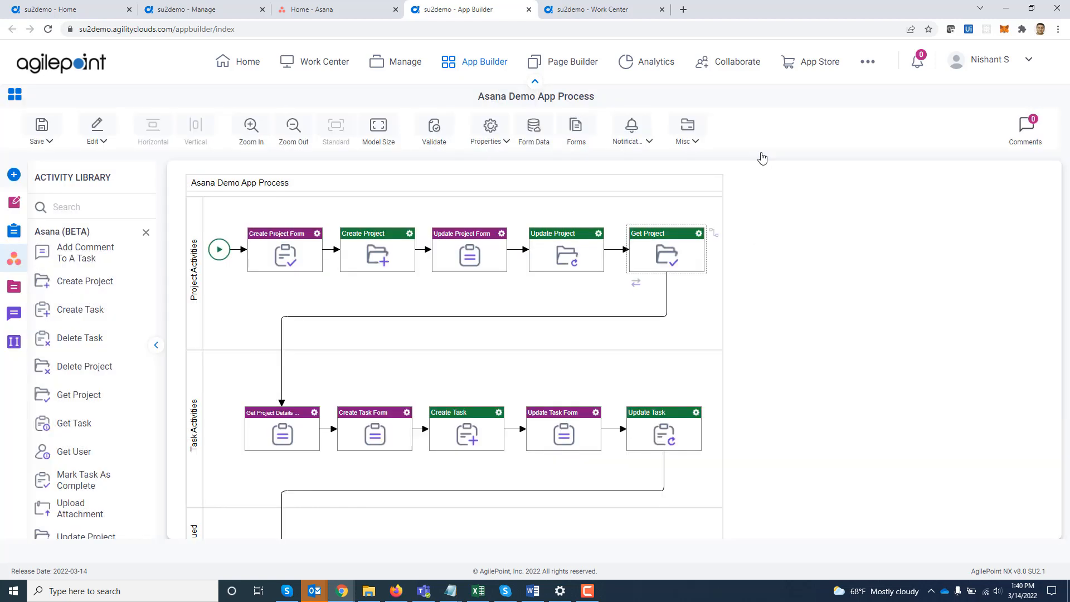
# Examine the Create Task activity's configuration, including its configurable task fields for the ProjectID variable.
pyautogui.scroll(-1, 832, 313)
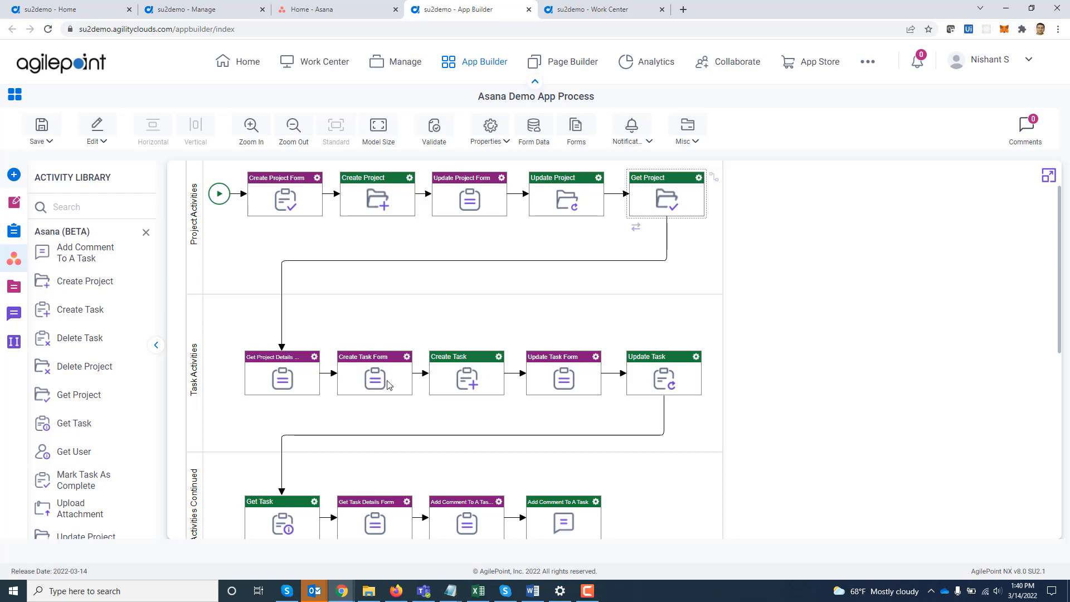
pyautogui.doubleClick(467, 380)
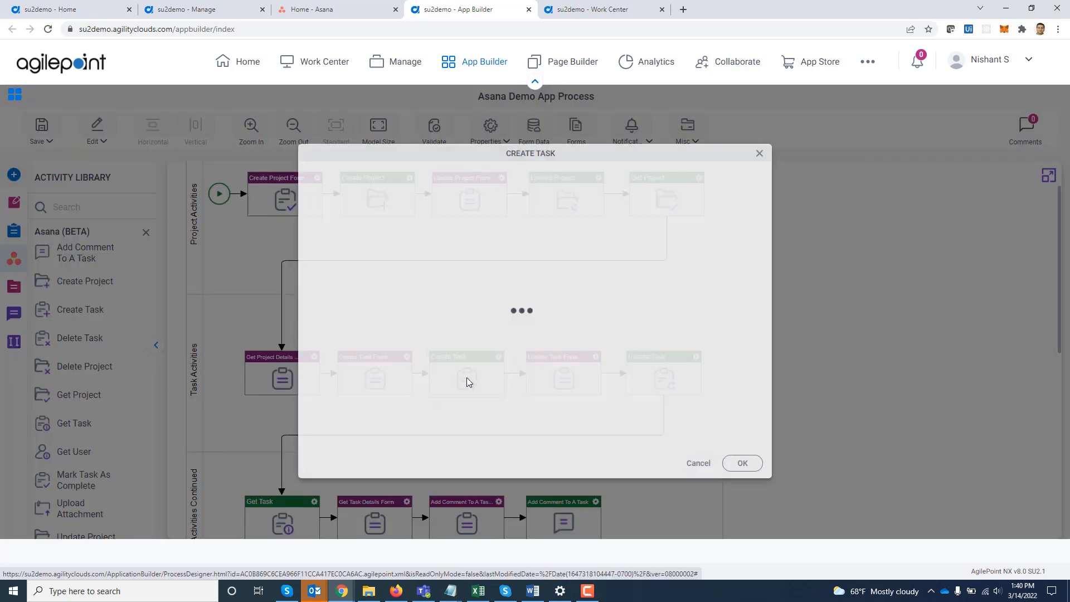
pyautogui.click(690, 463)
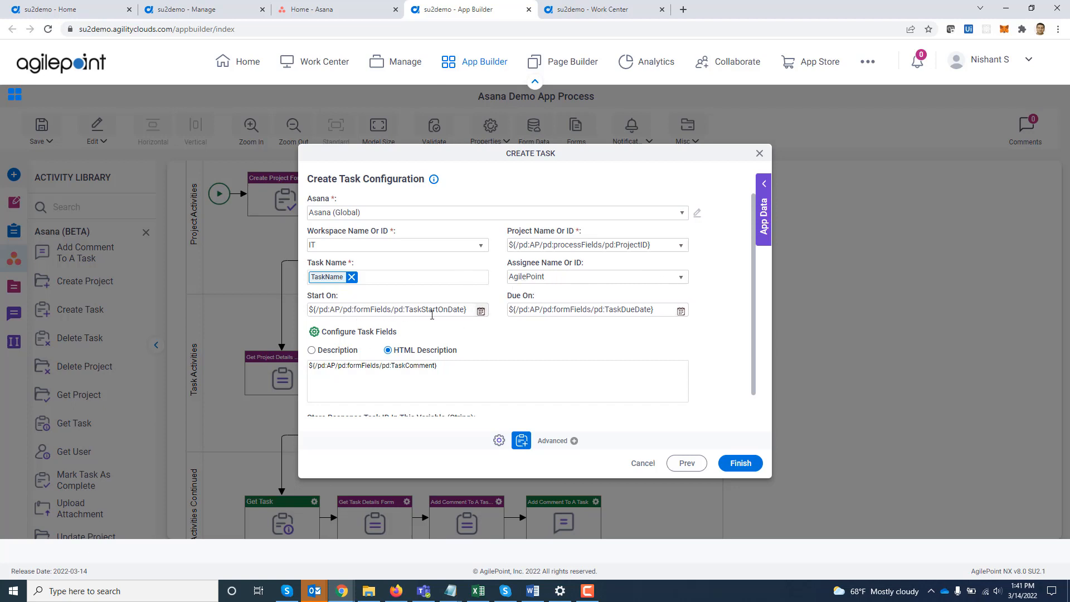
pyautogui.click(345, 335)
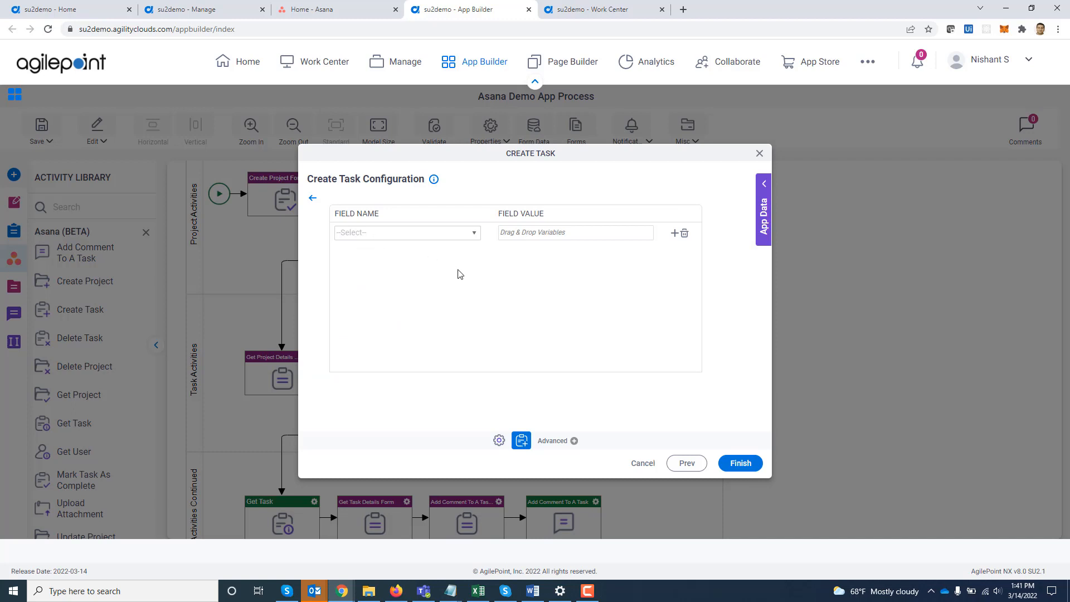
pyautogui.click(313, 198)
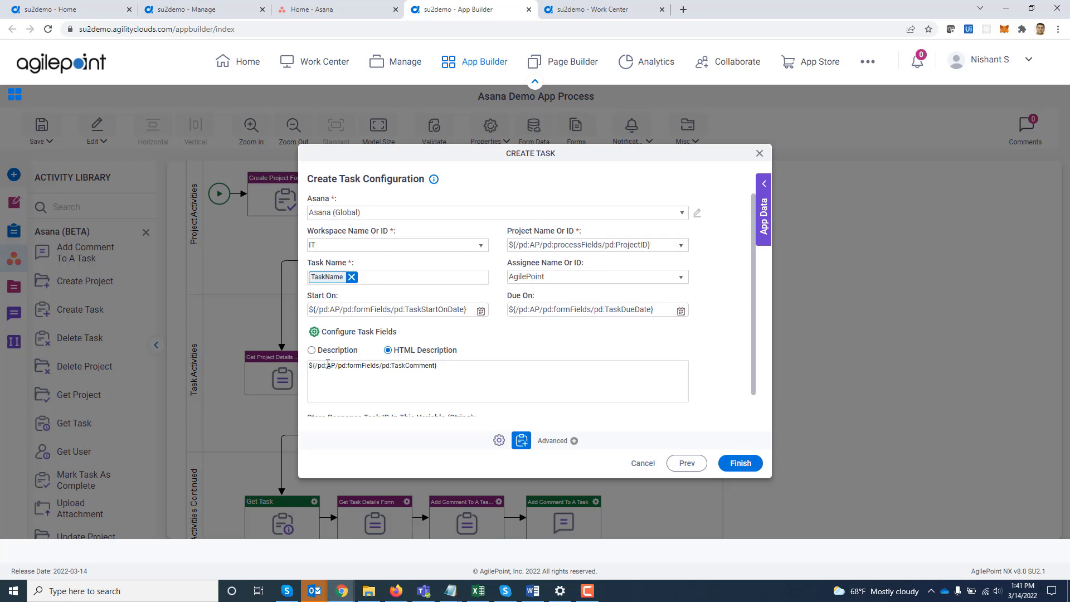
pyautogui.click(338, 337)
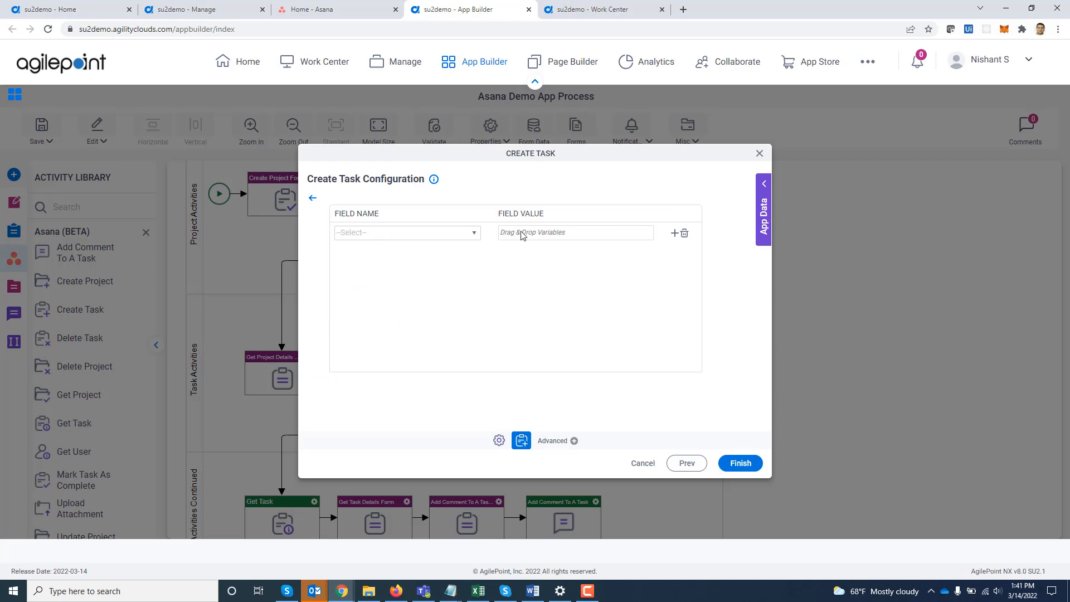
pyautogui.click(313, 198)
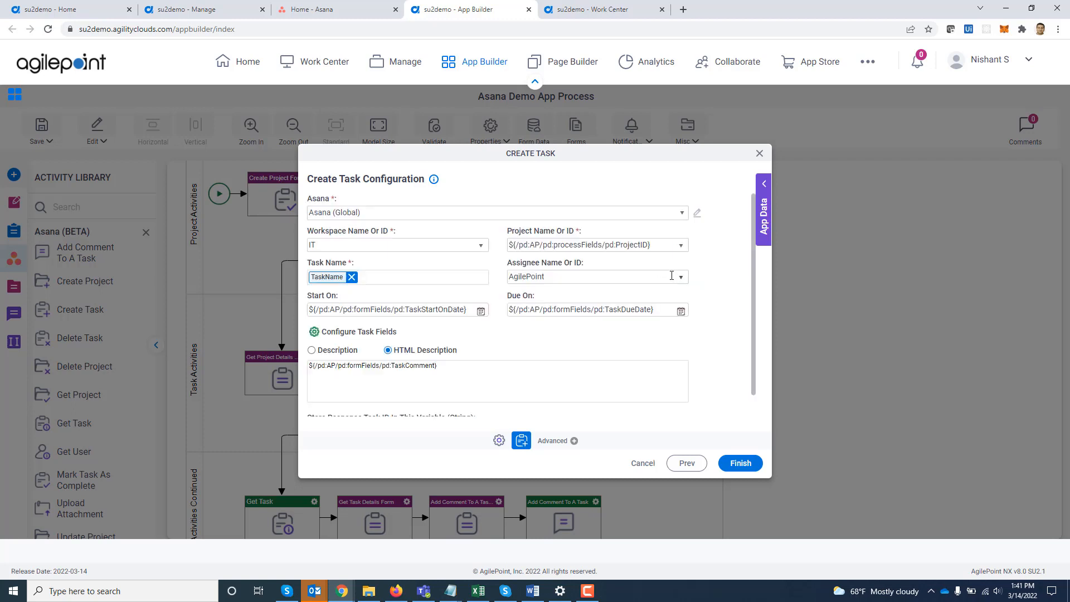
# Try Project Management as the Create Task project to inspect its custom task fields, and close the configuration without saving.
pyautogui.click(680, 246)
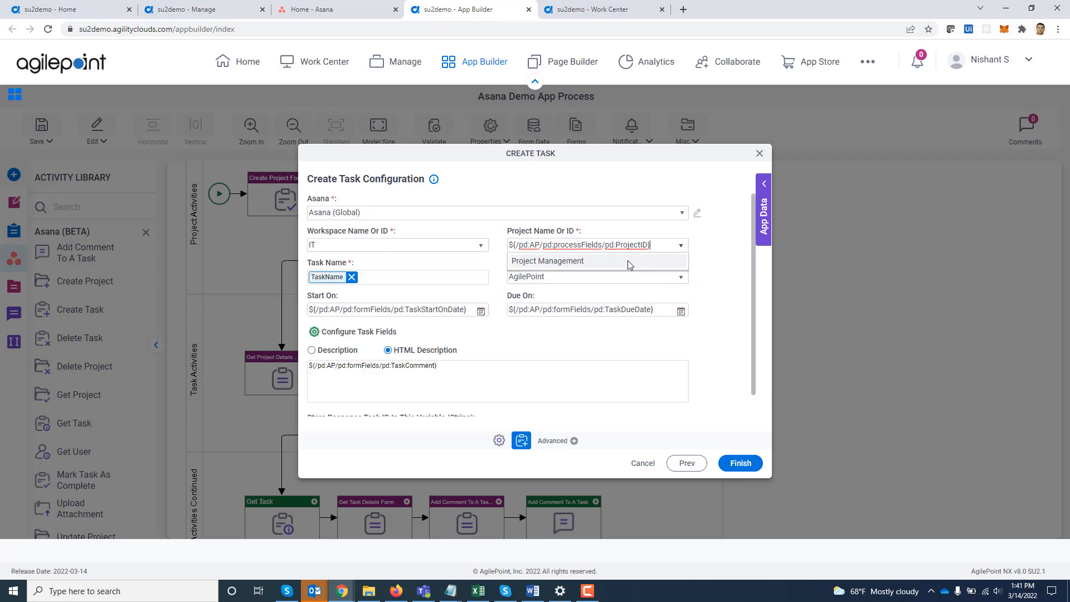
pyautogui.click(614, 266)
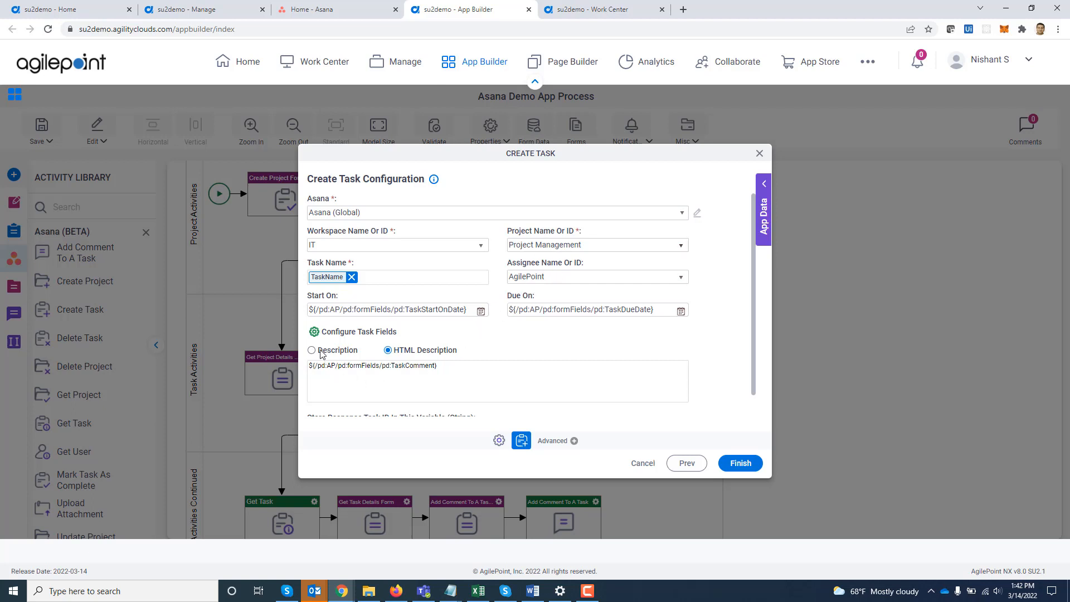
pyautogui.click(337, 333)
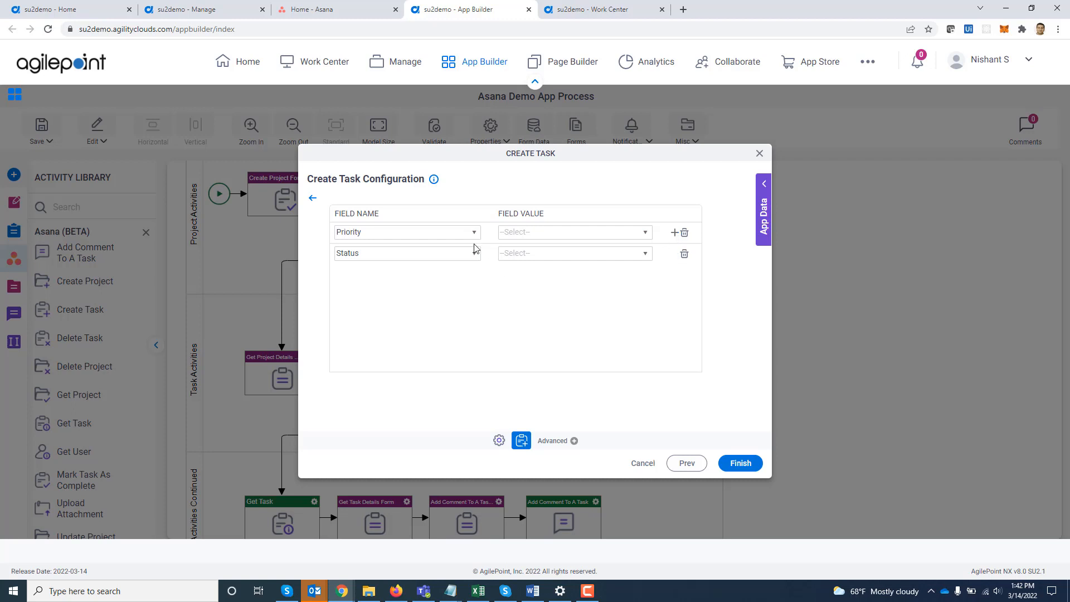
pyautogui.click(312, 200)
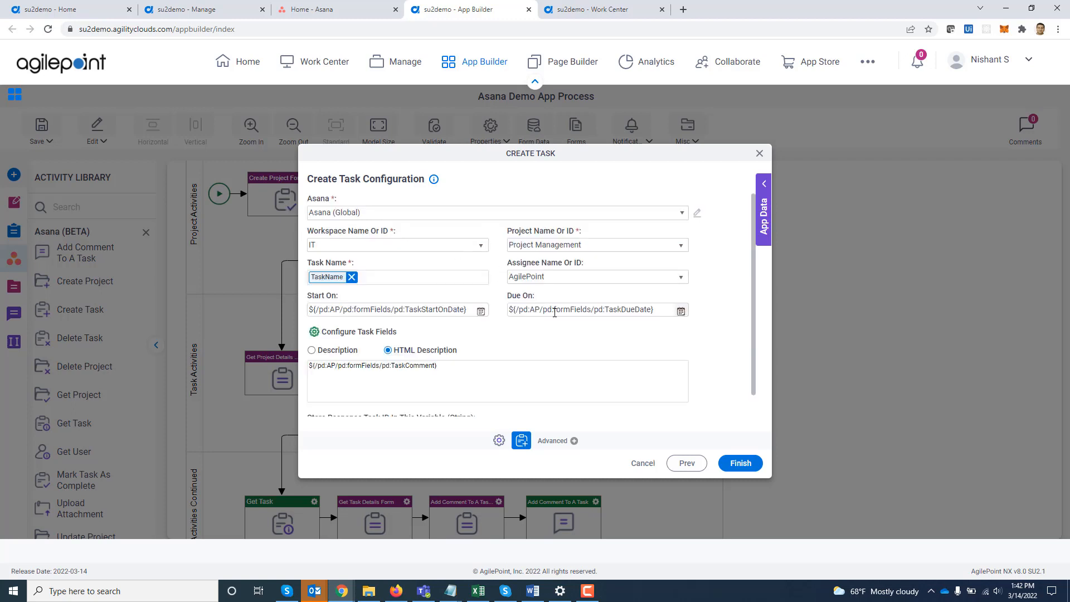
pyautogui.scroll(-1, 585, 358)
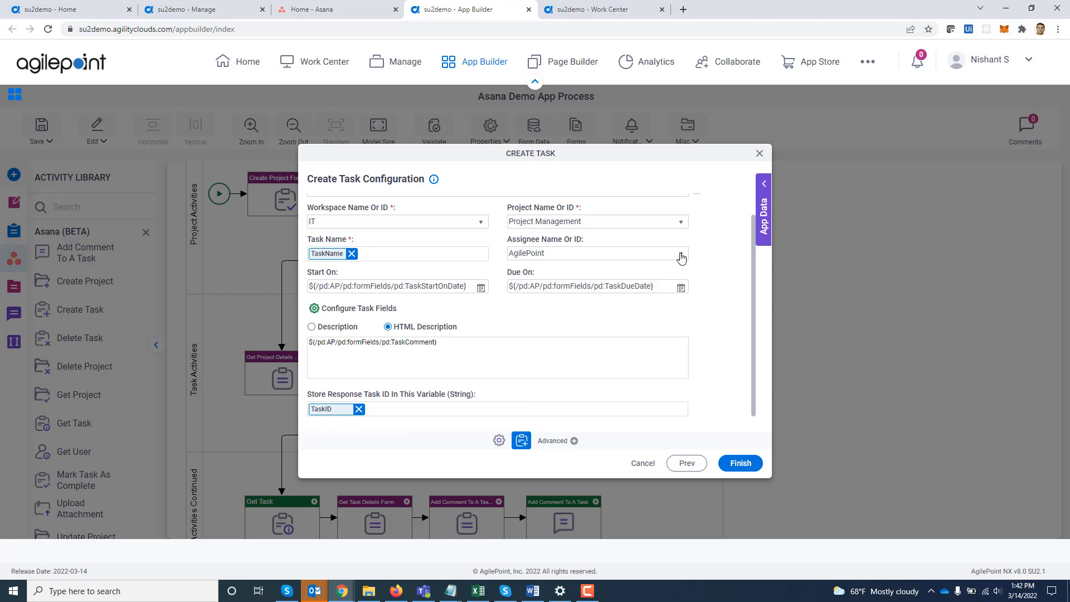
pyautogui.click(759, 154)
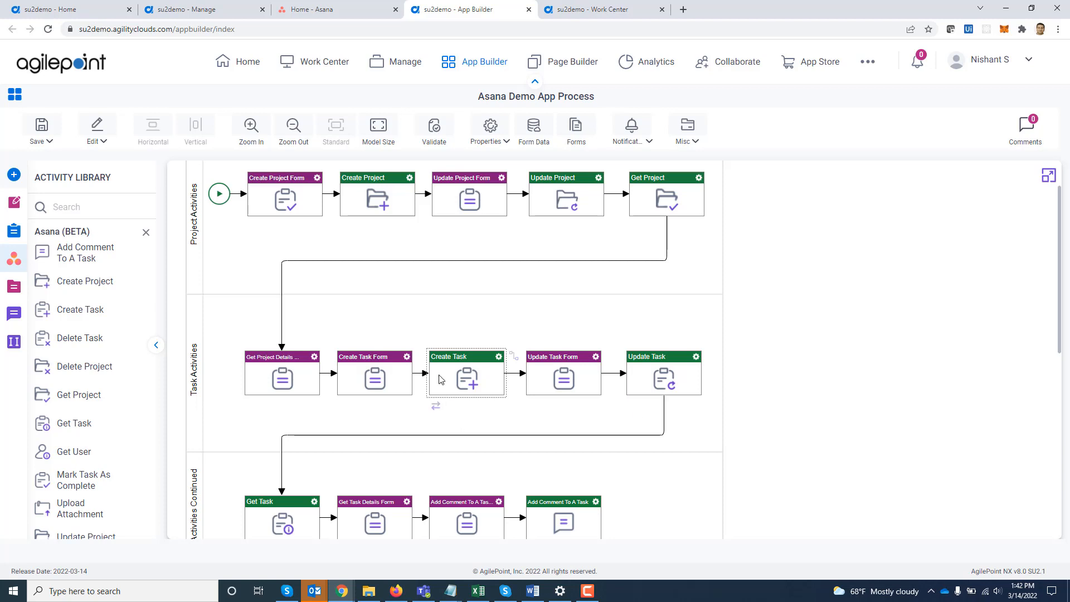
# Review the Get Task activity's configuration and its response mapping to the app schema, and close it.
pyautogui.scroll(-3, 769, 366)
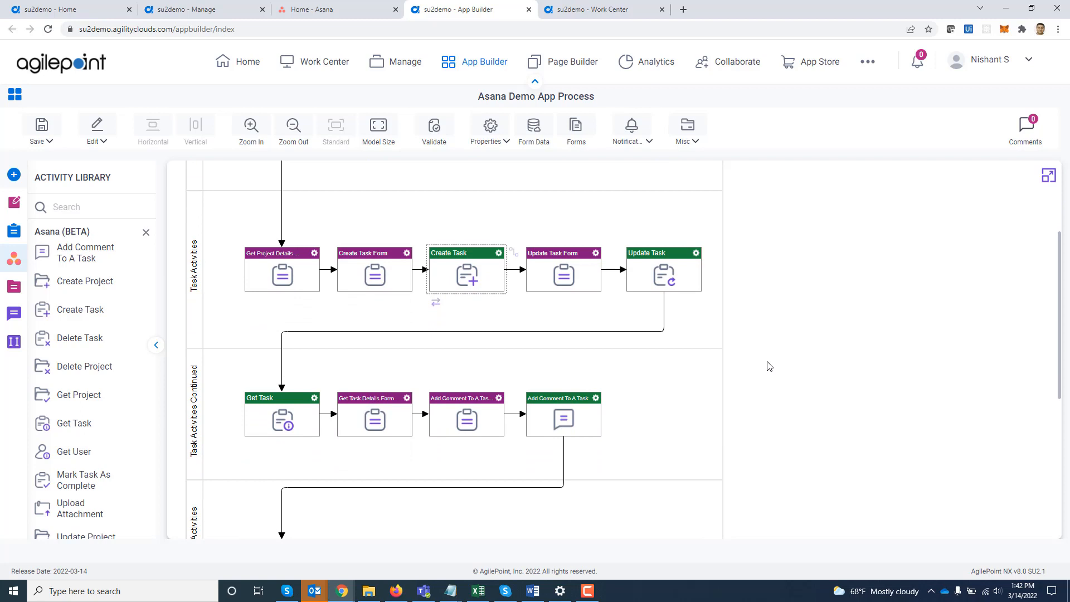
pyautogui.scroll(-3, 769, 366)
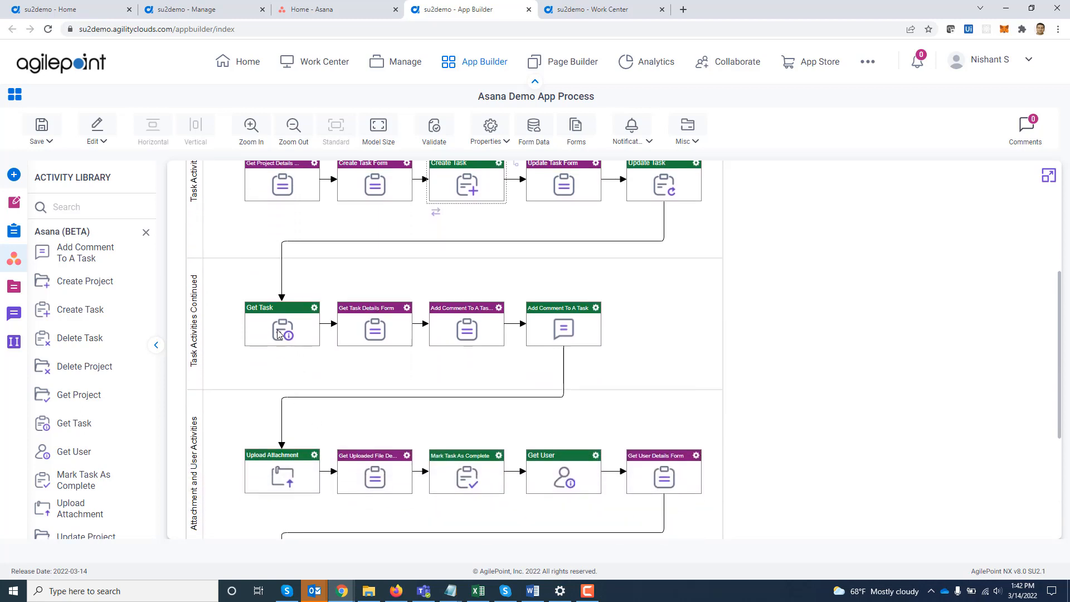
pyautogui.doubleClick(277, 331)
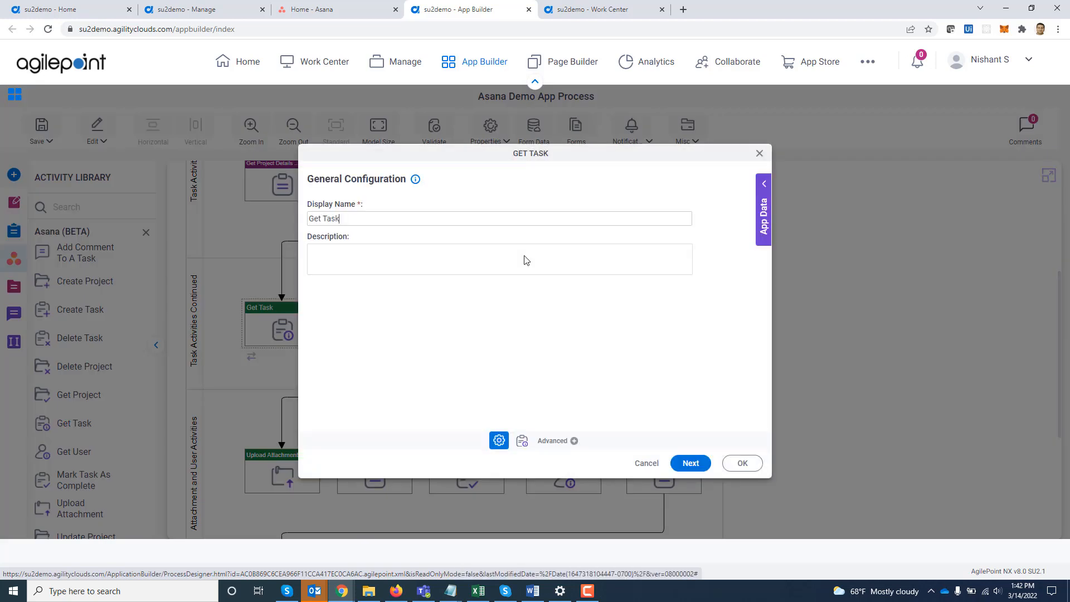
pyautogui.click(685, 469)
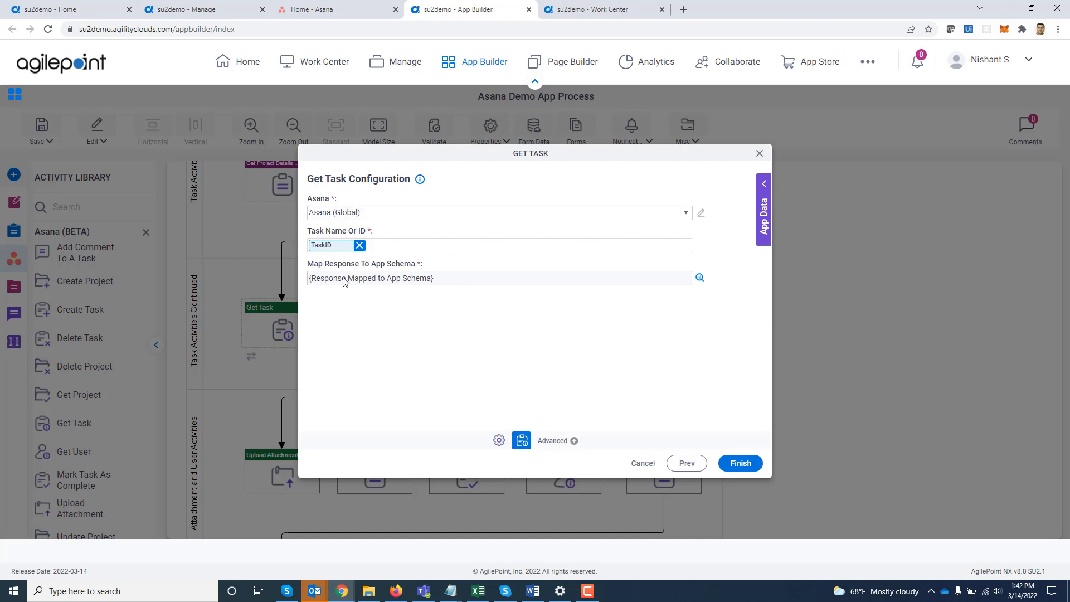
pyautogui.click(700, 279)
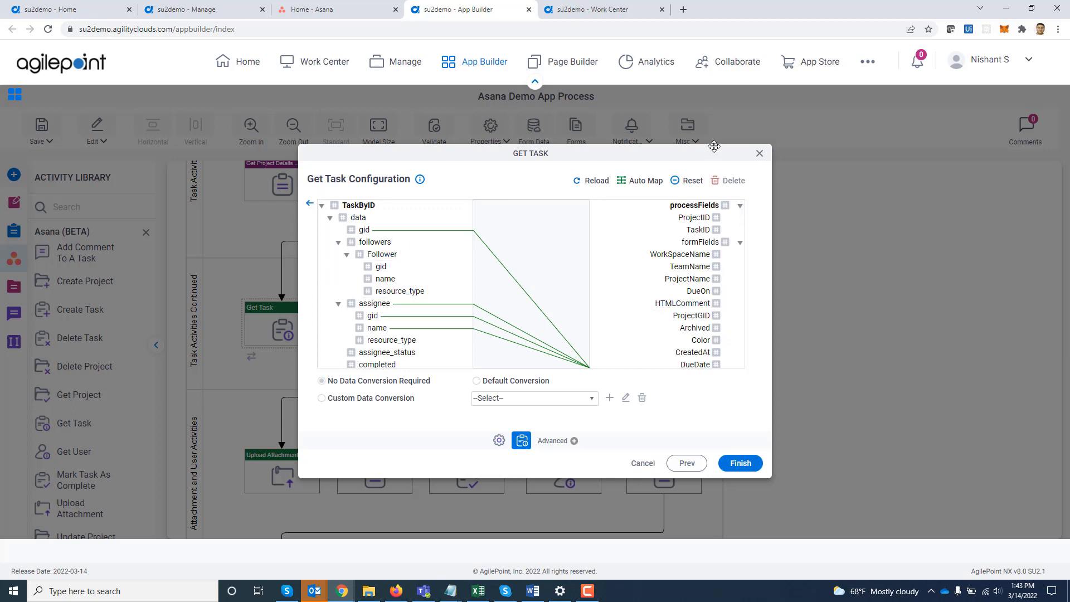
pyautogui.click(759, 153)
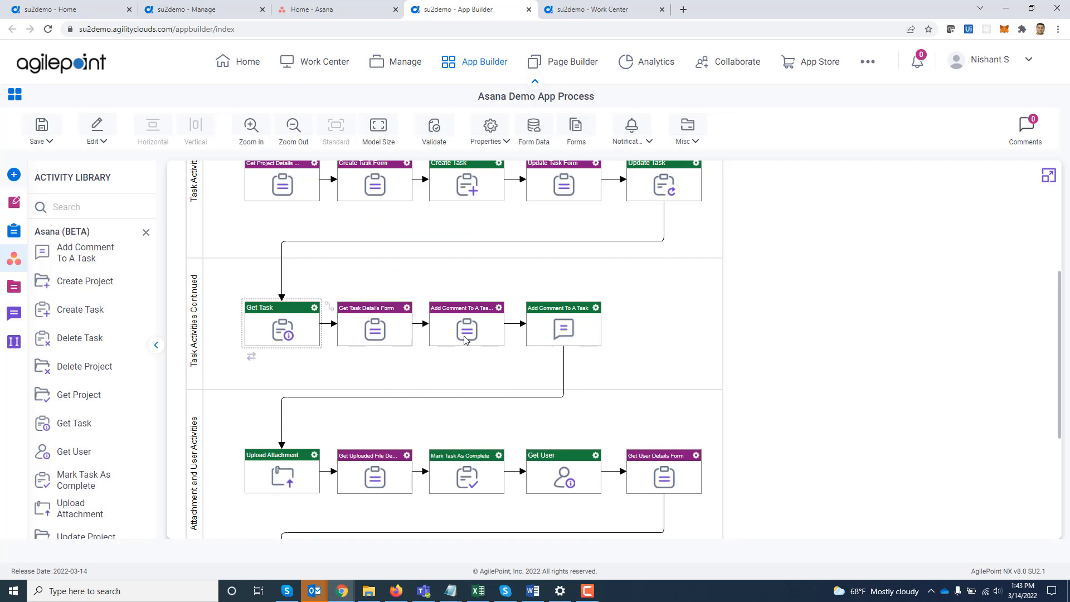
# Review the Add Comment To A Task activity's task and comment settings, and close the configuration without saving.
pyautogui.doubleClick(572, 330)
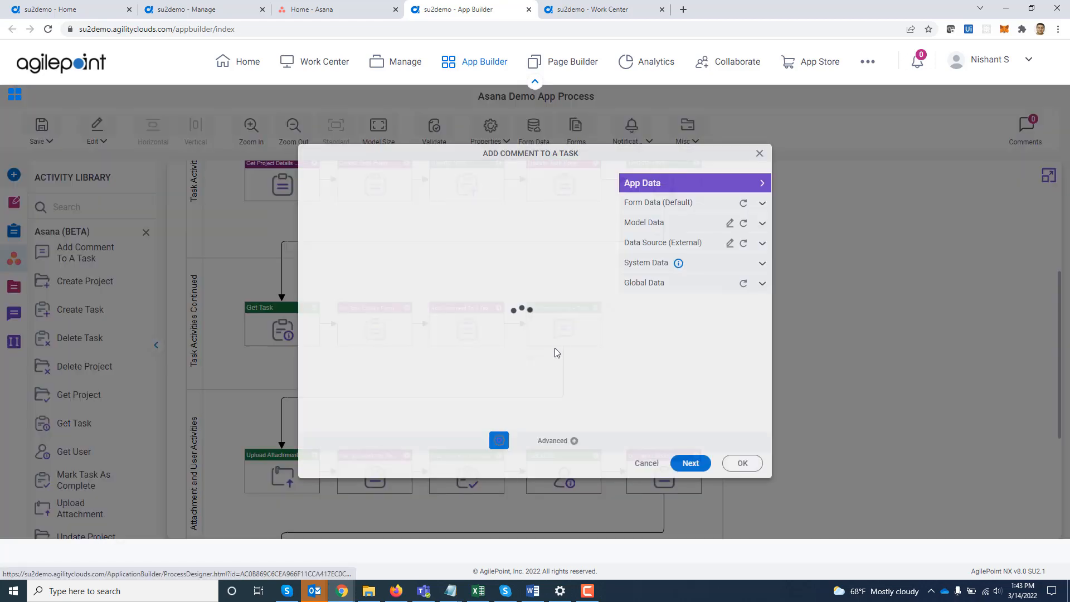
pyautogui.click(689, 463)
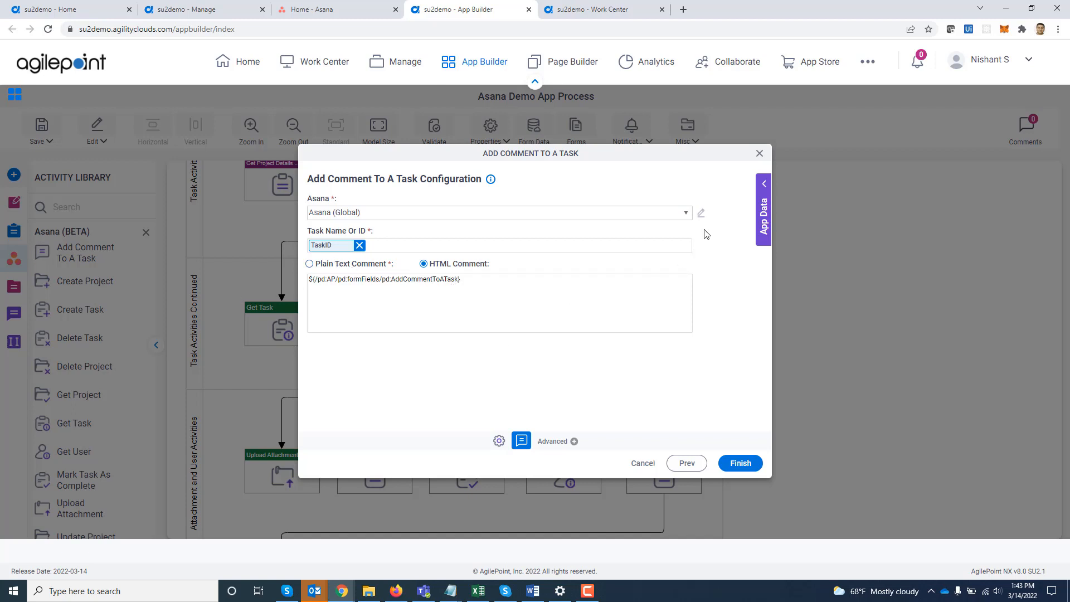
pyautogui.click(759, 153)
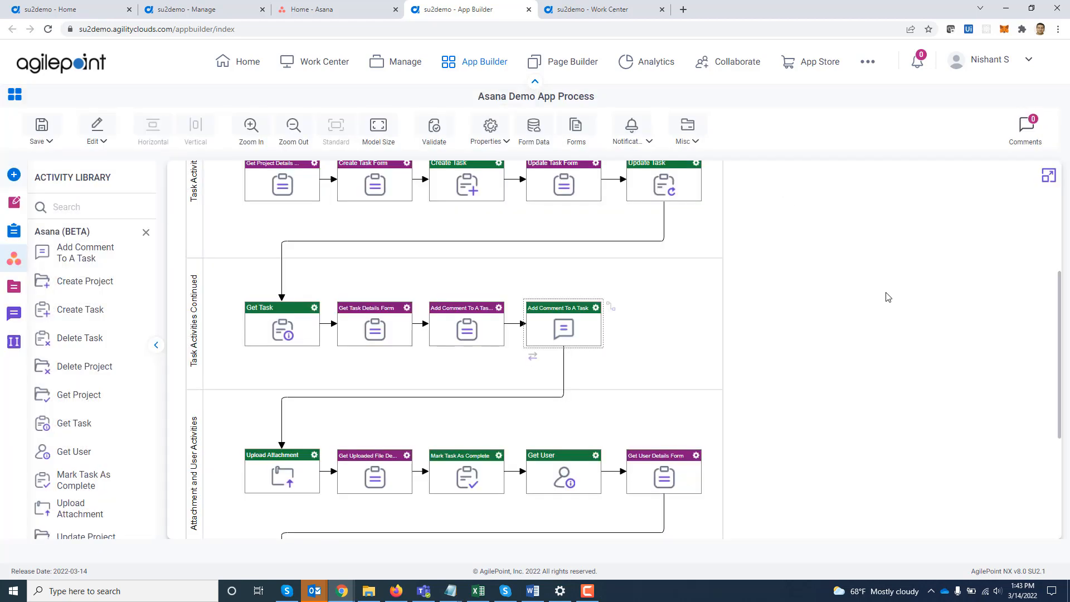
# Review the Upload Attachment activity's source repository, Box folder path, Asana task and response variable settings, and close it without saving.
pyautogui.scroll(-1, 888, 297)
pyautogui.click(289, 429)
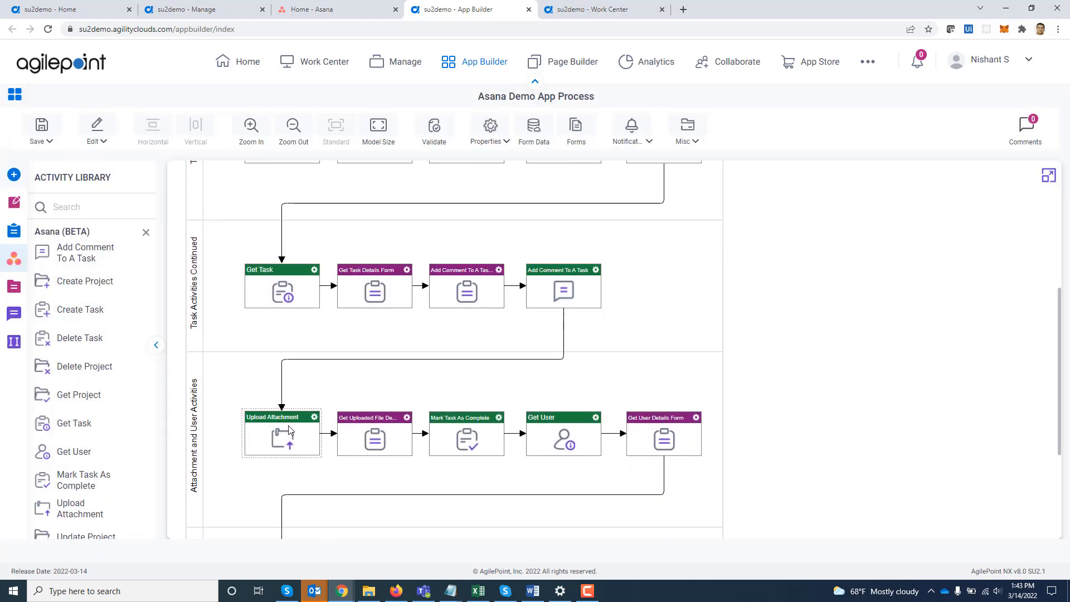
pyautogui.doubleClick(289, 429)
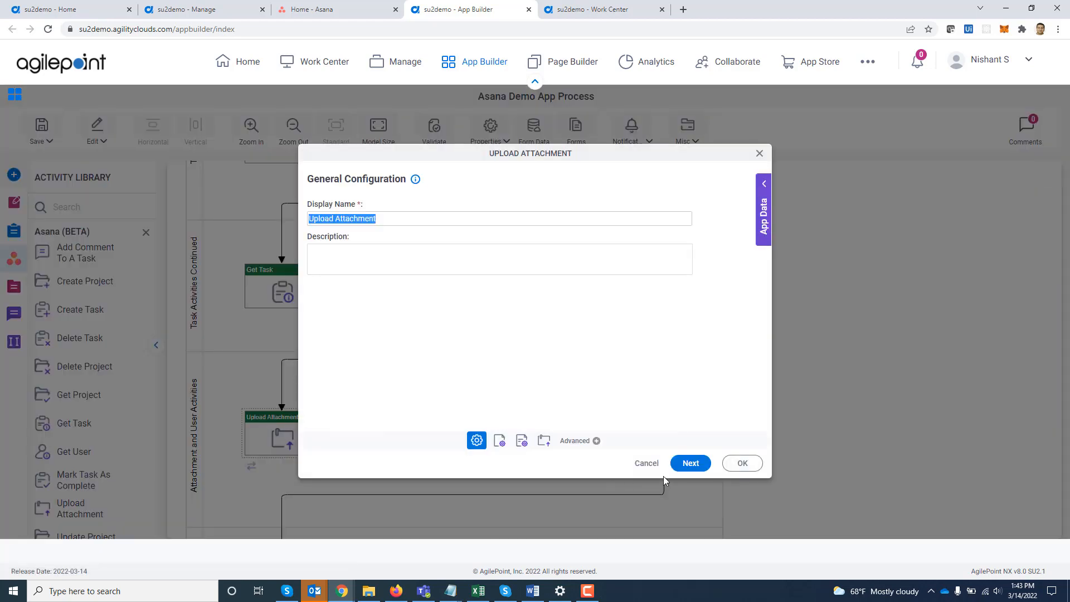
pyautogui.click(690, 462)
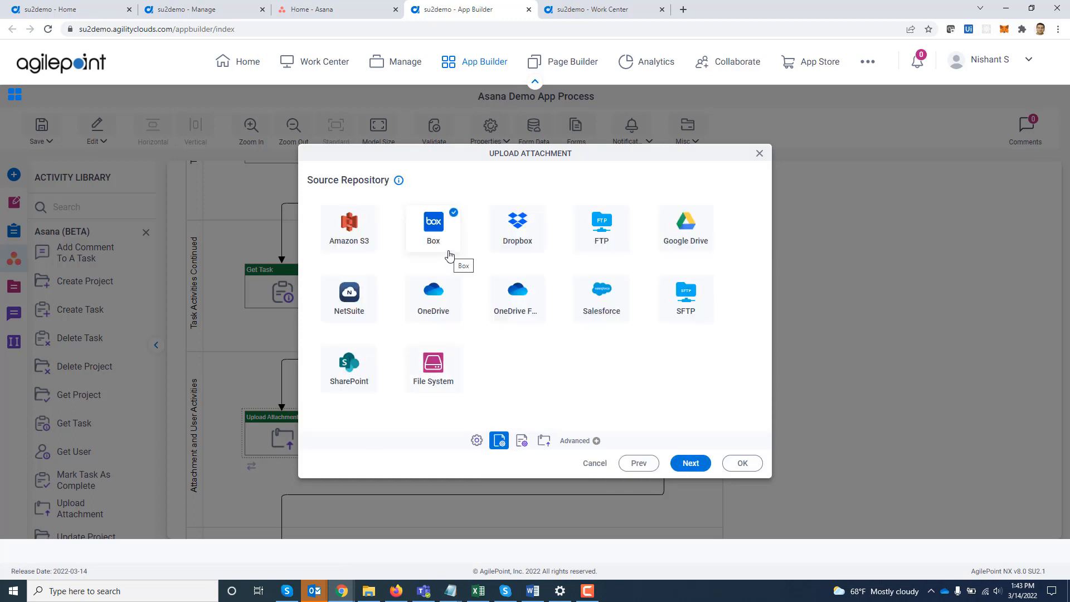
pyautogui.click(691, 465)
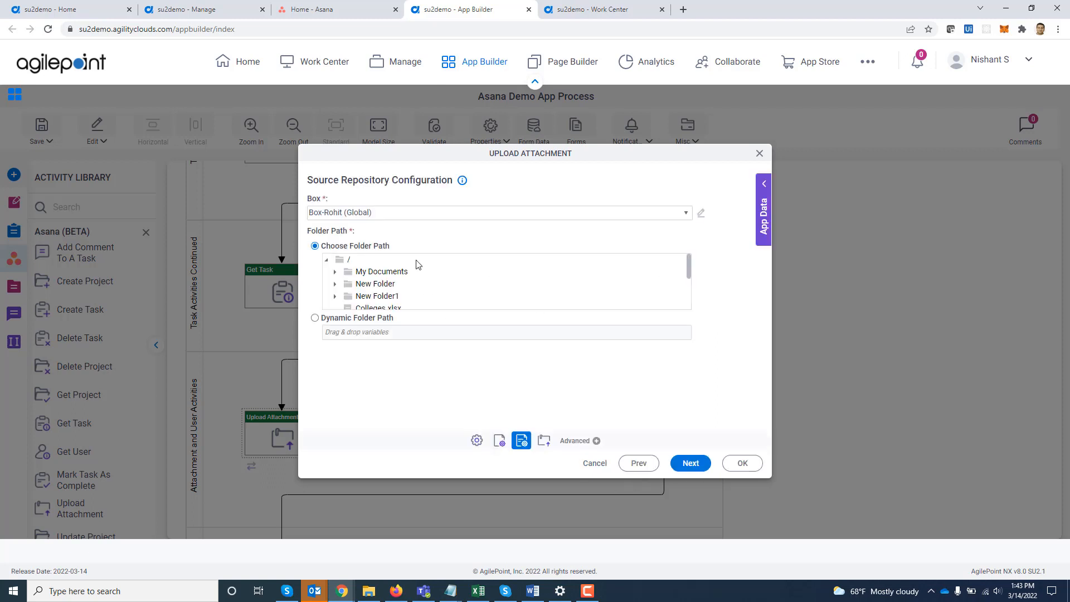
pyautogui.scroll(-5, 498, 299)
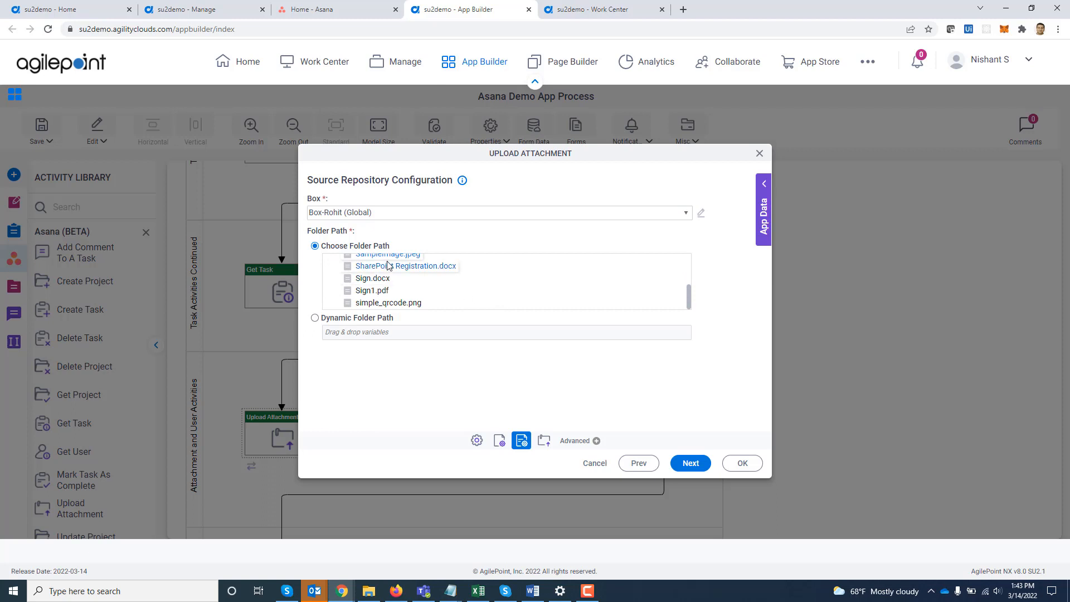
pyautogui.scroll(1, 401, 275)
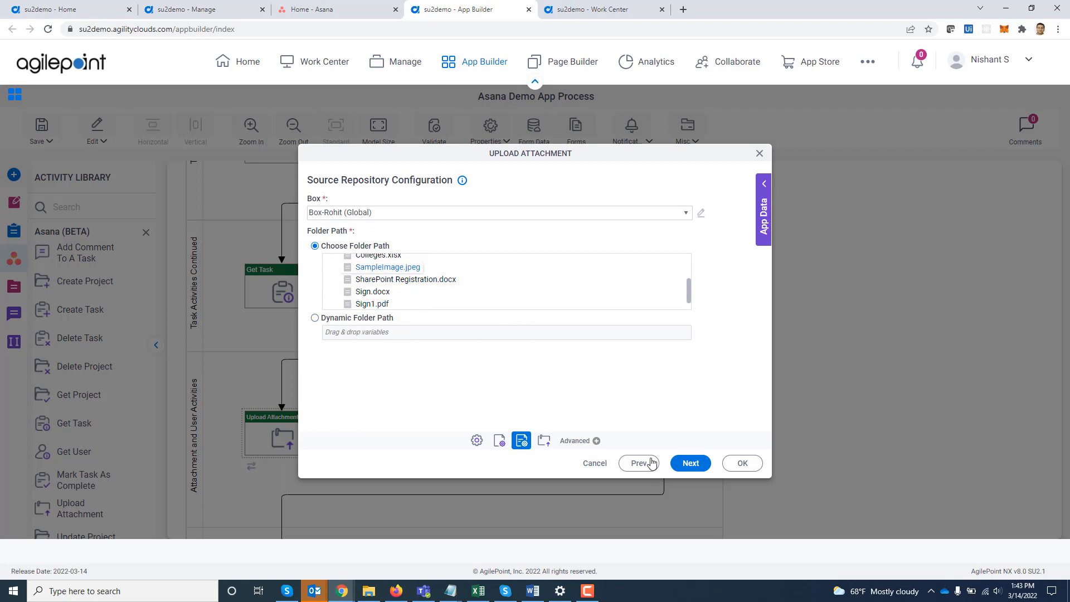
pyautogui.click(686, 467)
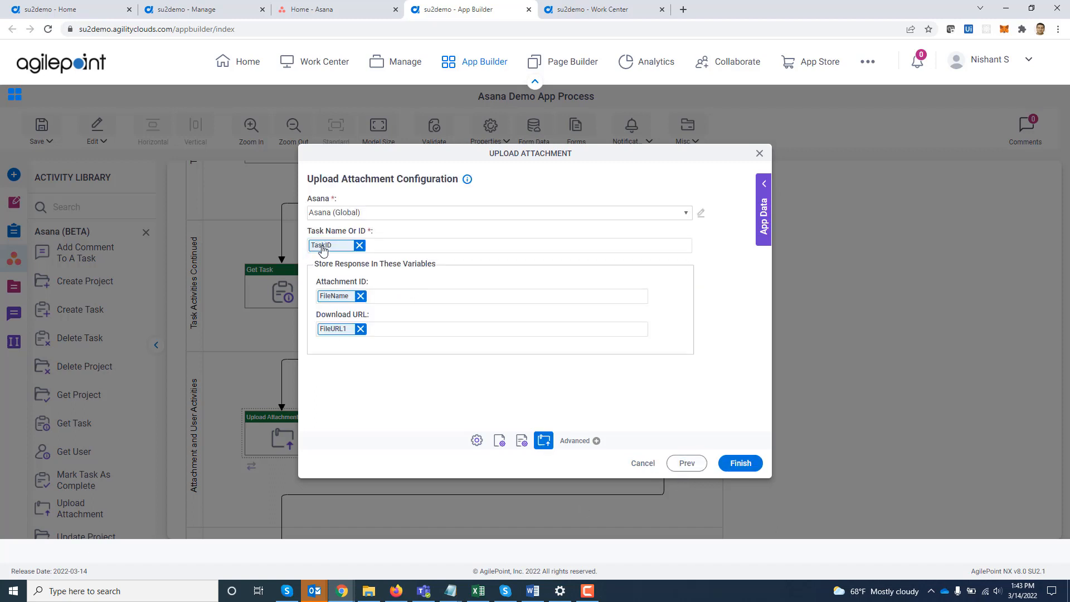
pyautogui.moveTo(322, 249)
pyautogui.click(759, 152)
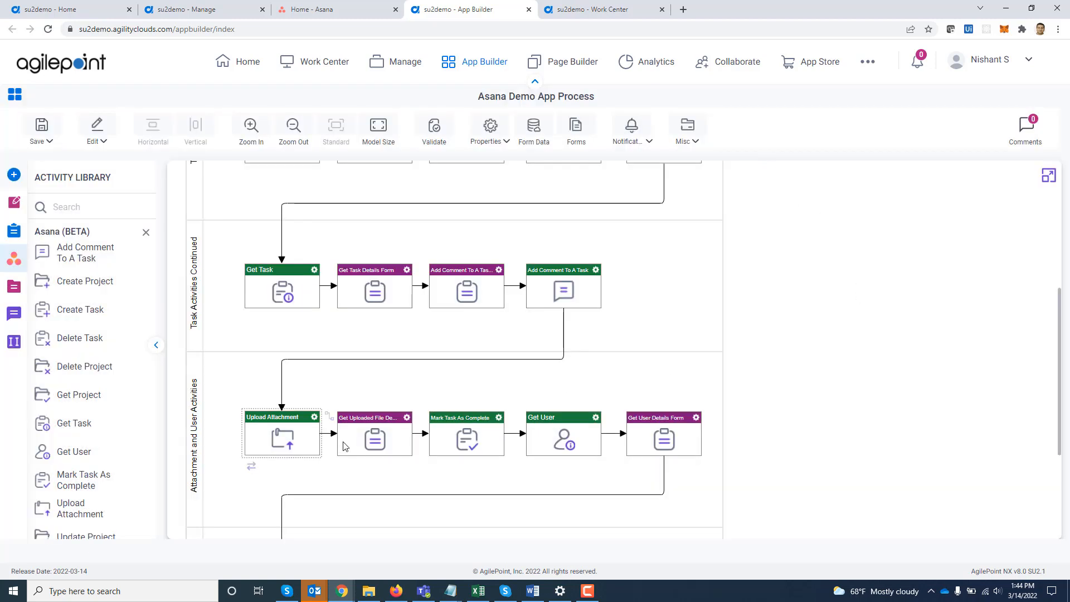
# Review the Mark Task As Complete activity's Asana connection and task setting, and close the configuration without saving.
pyautogui.doubleClick(473, 443)
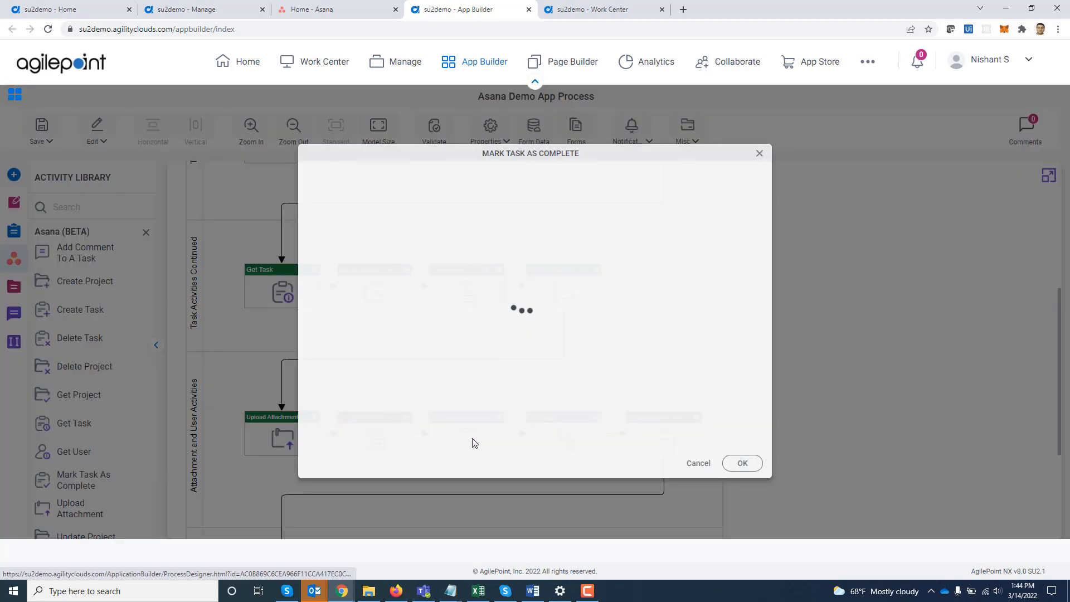
pyautogui.click(691, 463)
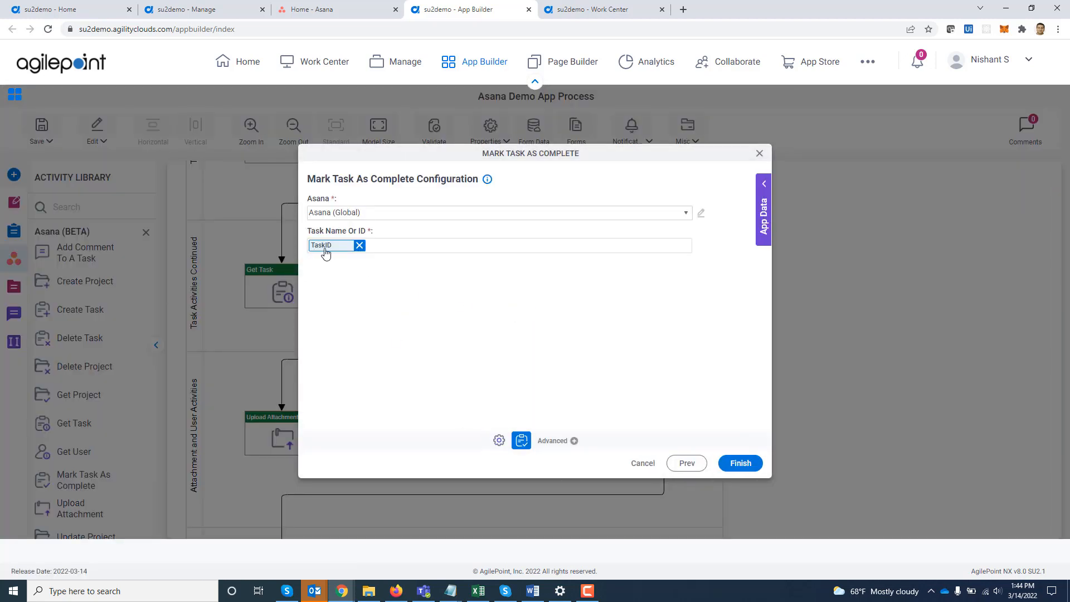
pyautogui.click(759, 155)
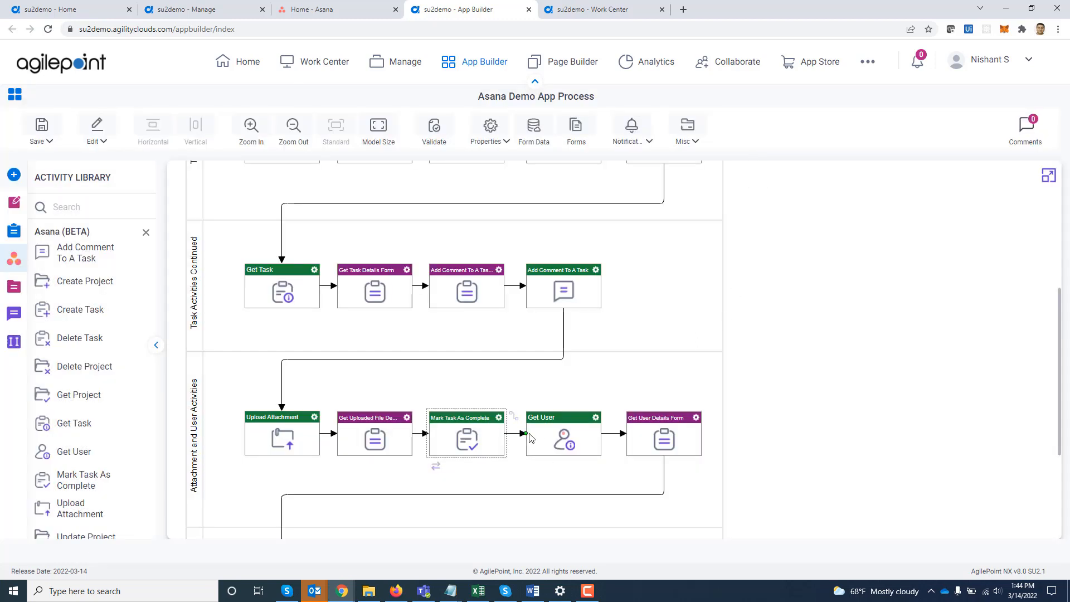
# Examine the Get User activity's workspace and user settings and its response mapping to the app schema, and close it.
pyautogui.doubleClick(545, 430)
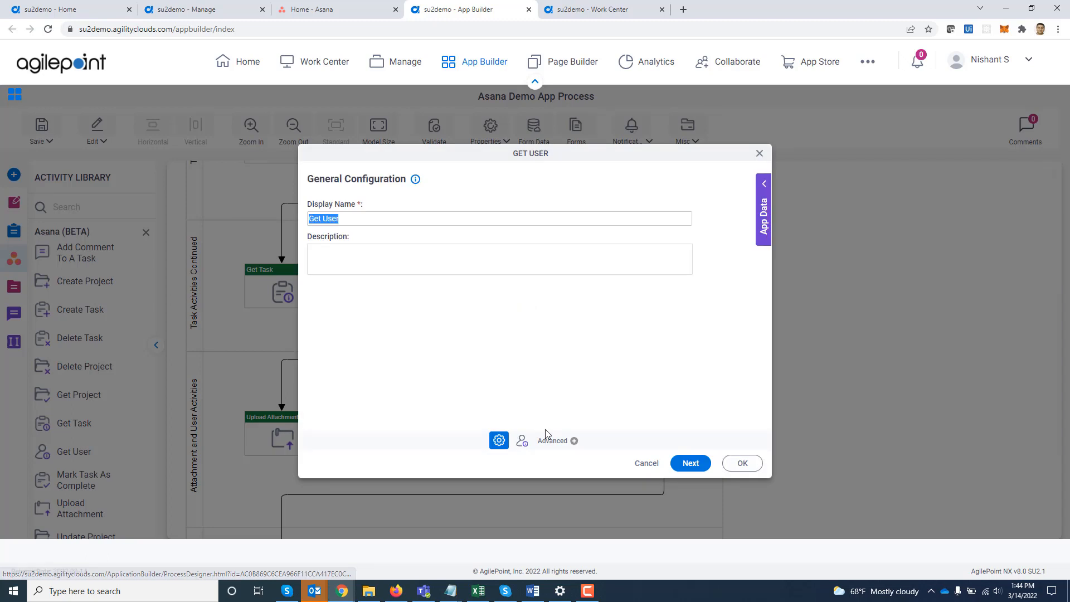
pyautogui.click(690, 464)
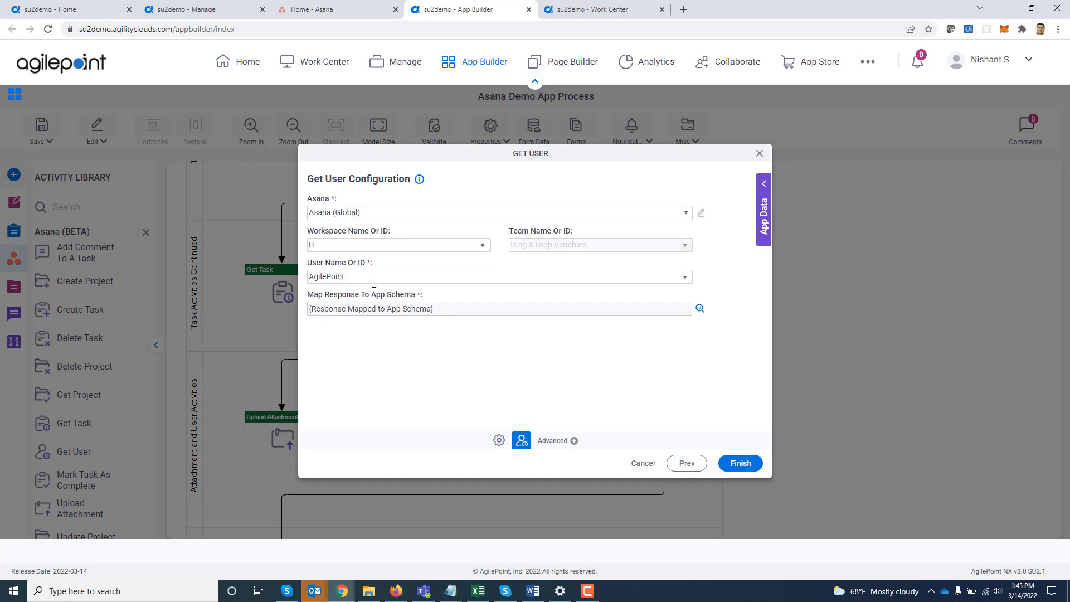
pyautogui.click(700, 308)
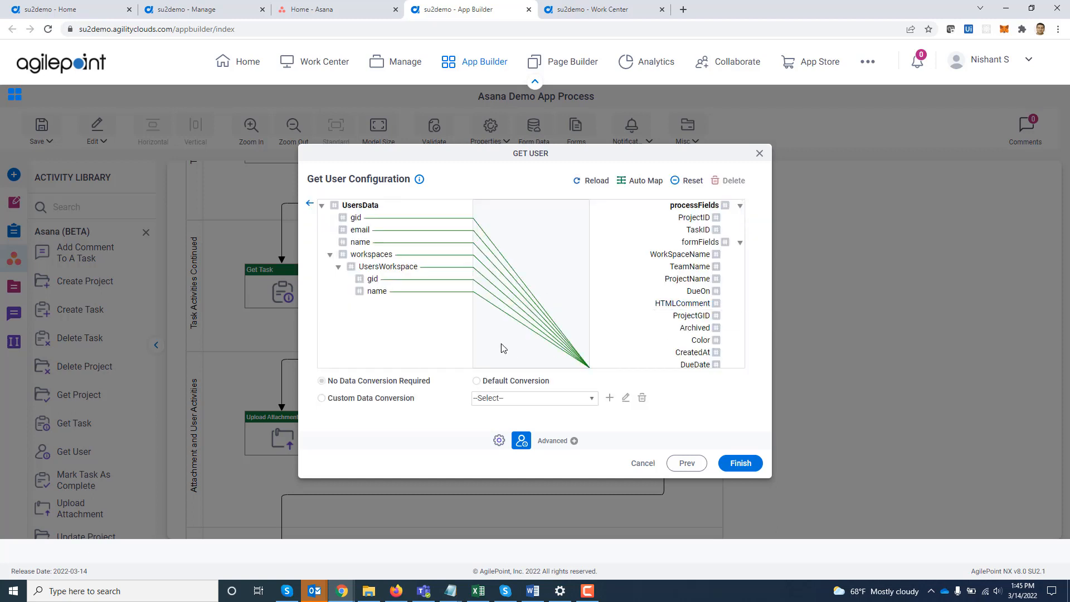
pyautogui.click(759, 153)
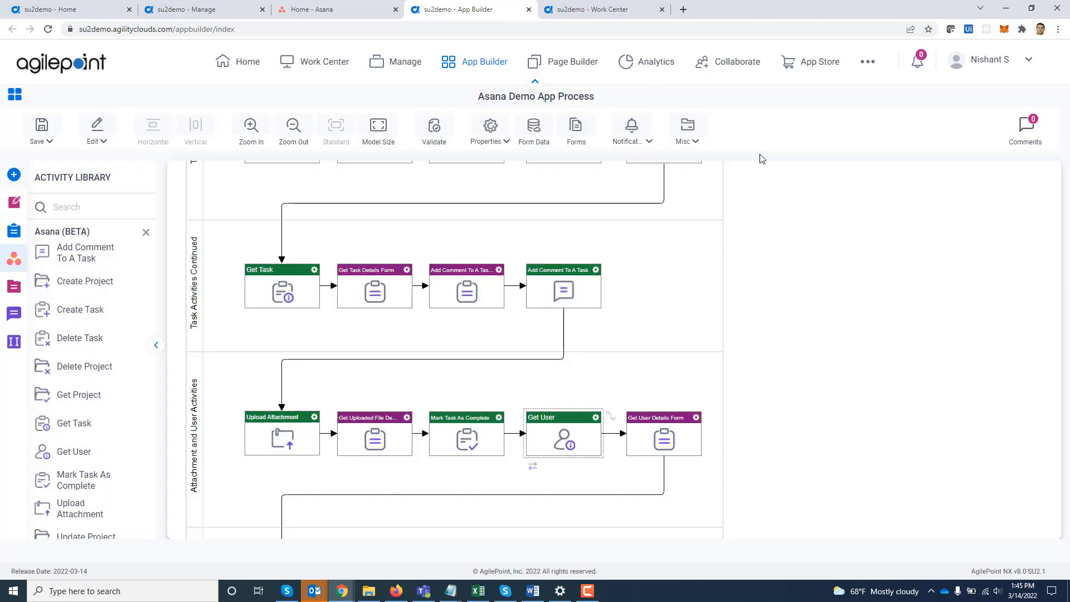
# Review the Delete Task activity's configuration in the Delete Activities lane and close it without saving.
pyautogui.scroll(-3, 897, 335)
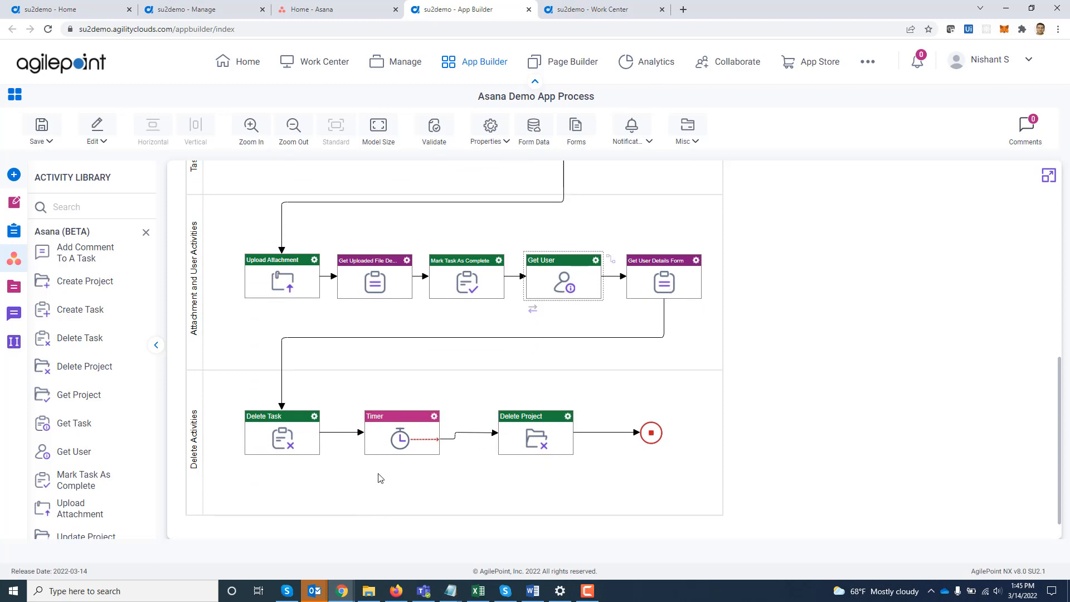
pyautogui.doubleClick(265, 446)
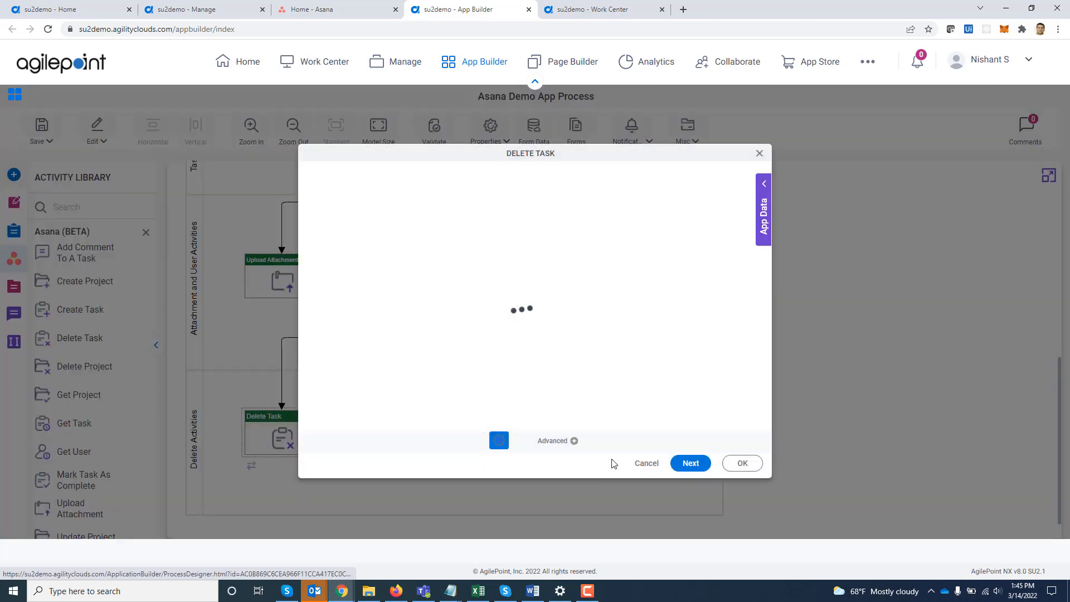
pyautogui.click(691, 463)
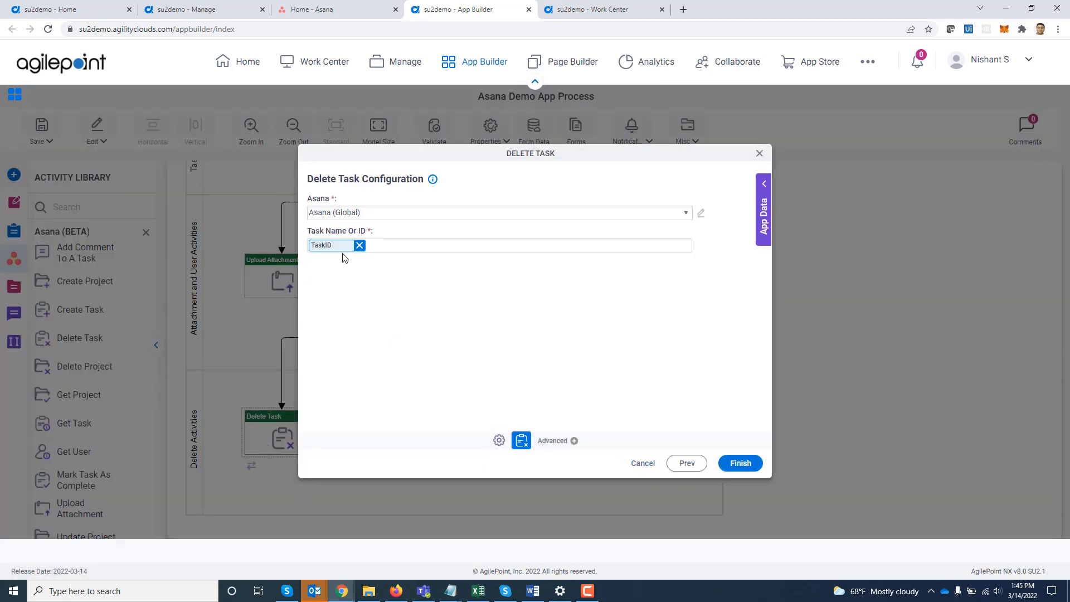
pyautogui.click(759, 154)
# Check the workspace and project settings of the Delete Project activity, and close its configuration without saving.
pyautogui.doubleClick(525, 435)
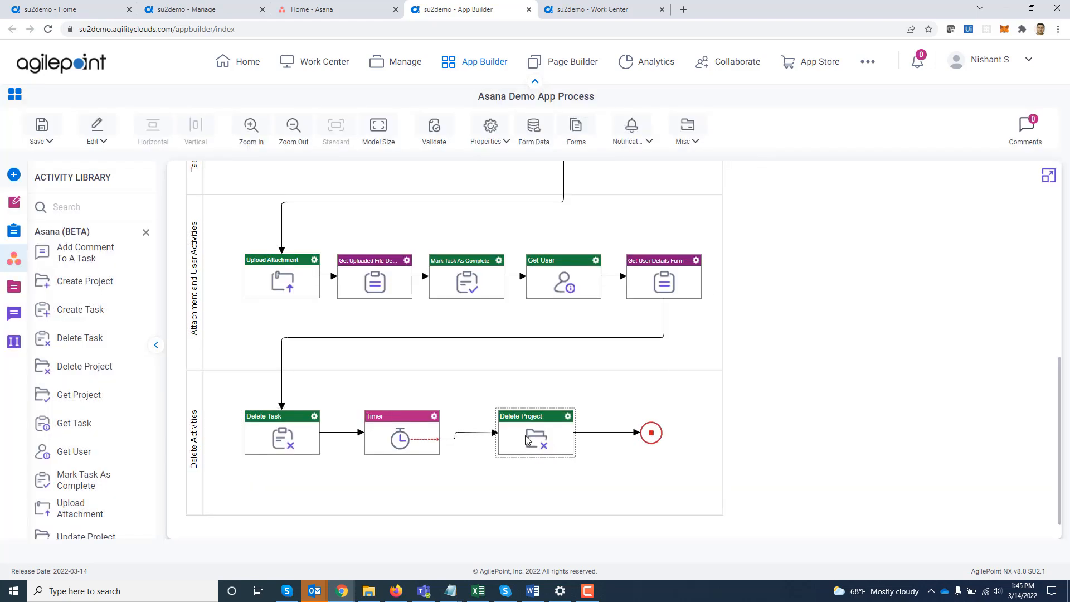
pyautogui.click(689, 464)
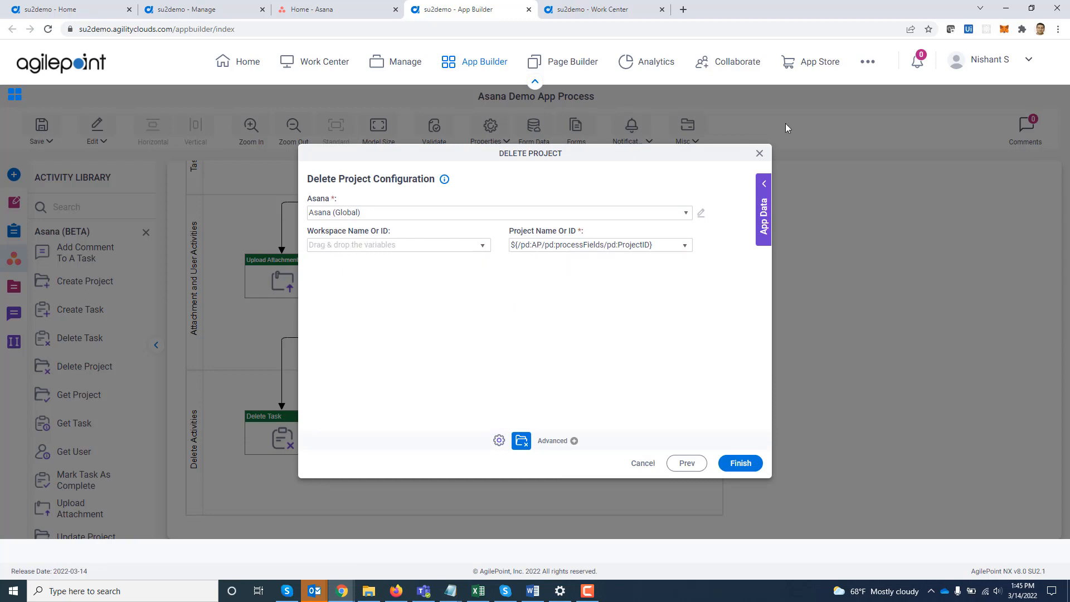
pyautogui.click(759, 154)
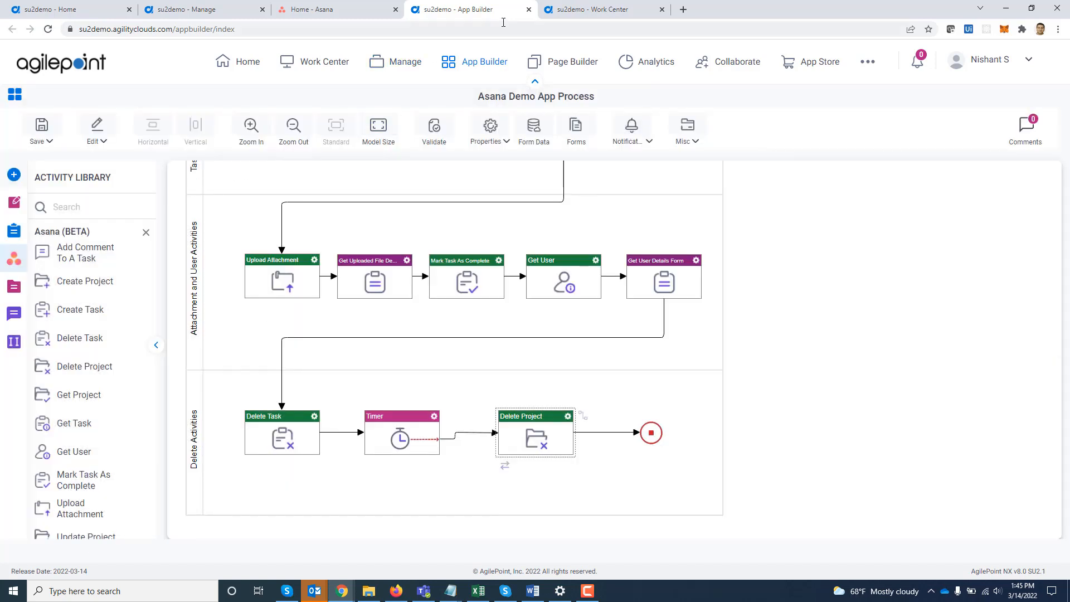
# Start the Asana Demo App from Work Center and enter workspace IT and project name AgilePoint NX SU2 in its form.
pyautogui.click(577, 6)
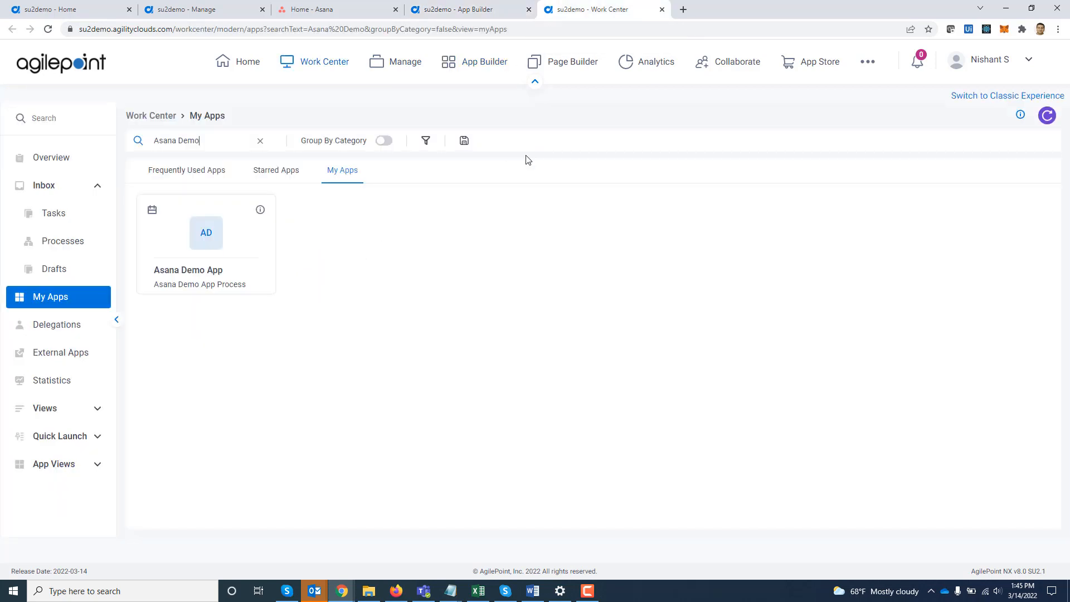
pyautogui.click(199, 239)
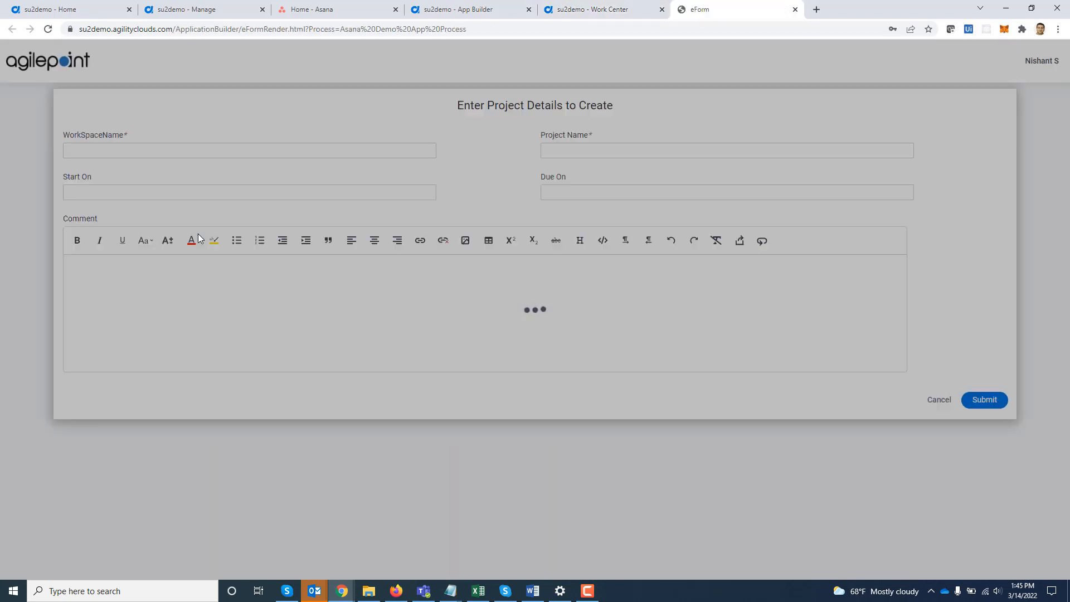
pyautogui.write('I')
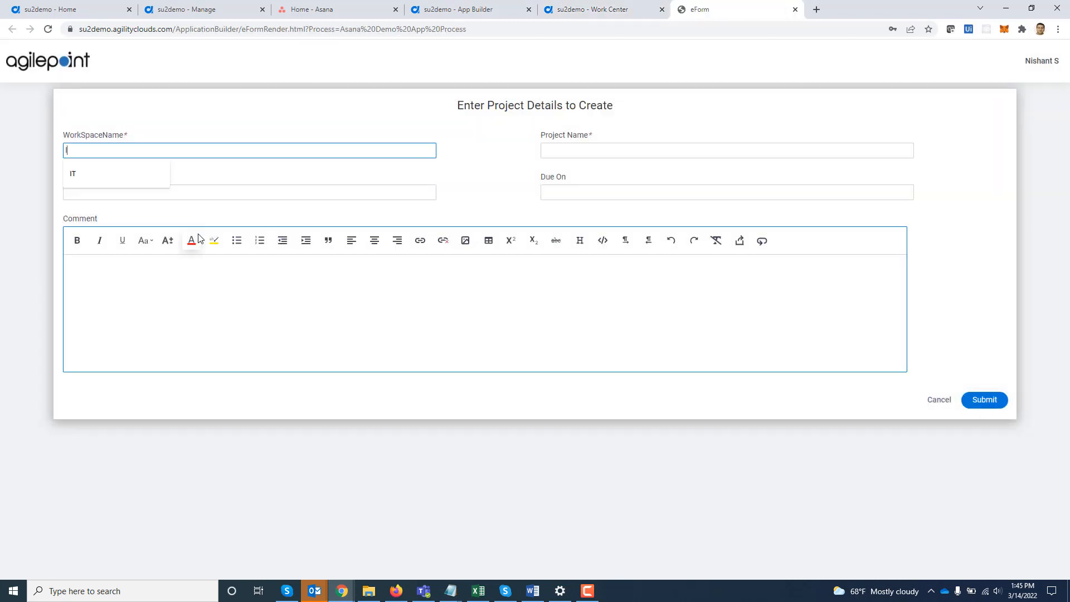
pyautogui.press('Down')
pyautogui.press('Tab')
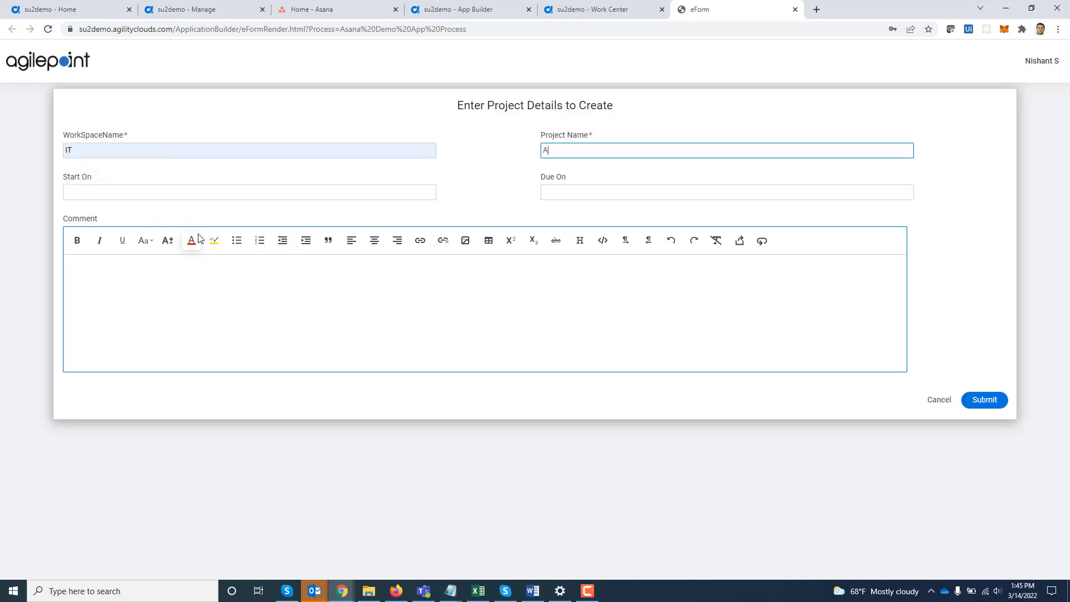
pyautogui.write('A')
pyautogui.press('Down')
pyautogui.press('Tab')
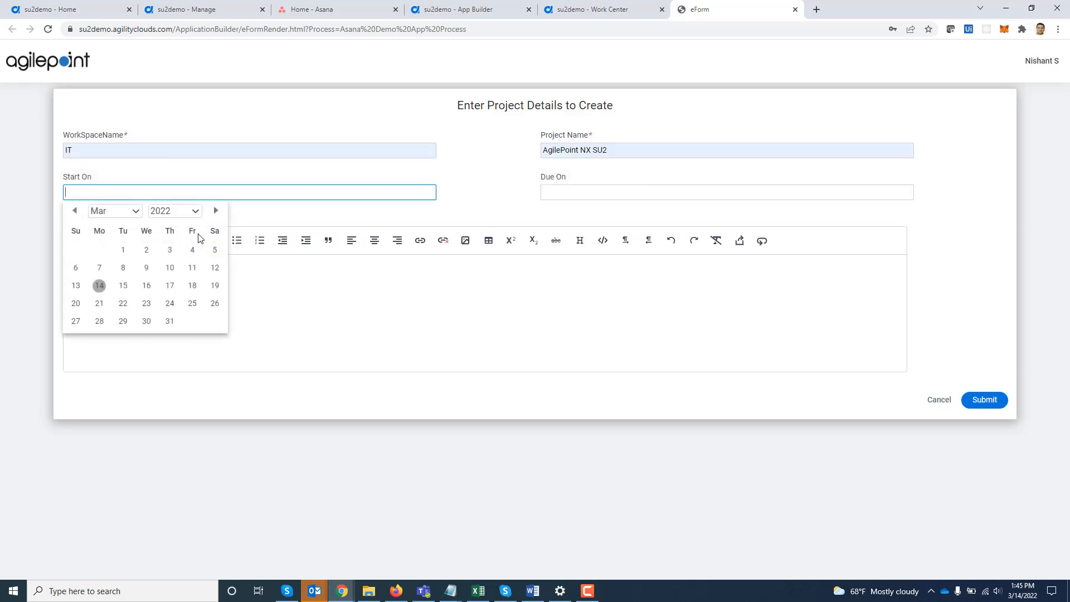
# Set the project's start date to 2022-03-14 and its due date to 2022-03-31.
pyautogui.click(99, 285)
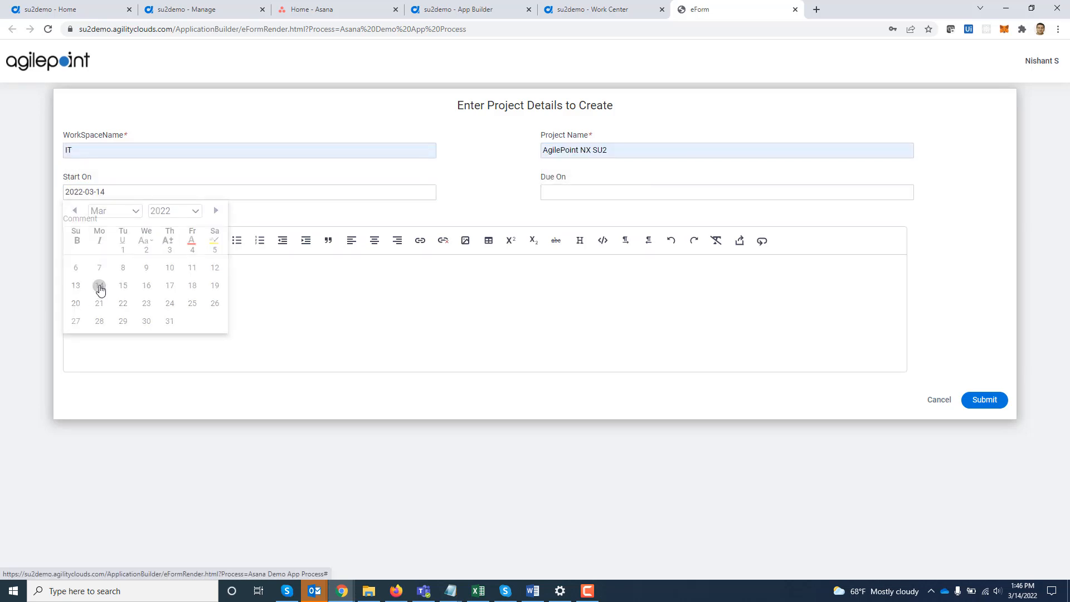
pyautogui.click(560, 192)
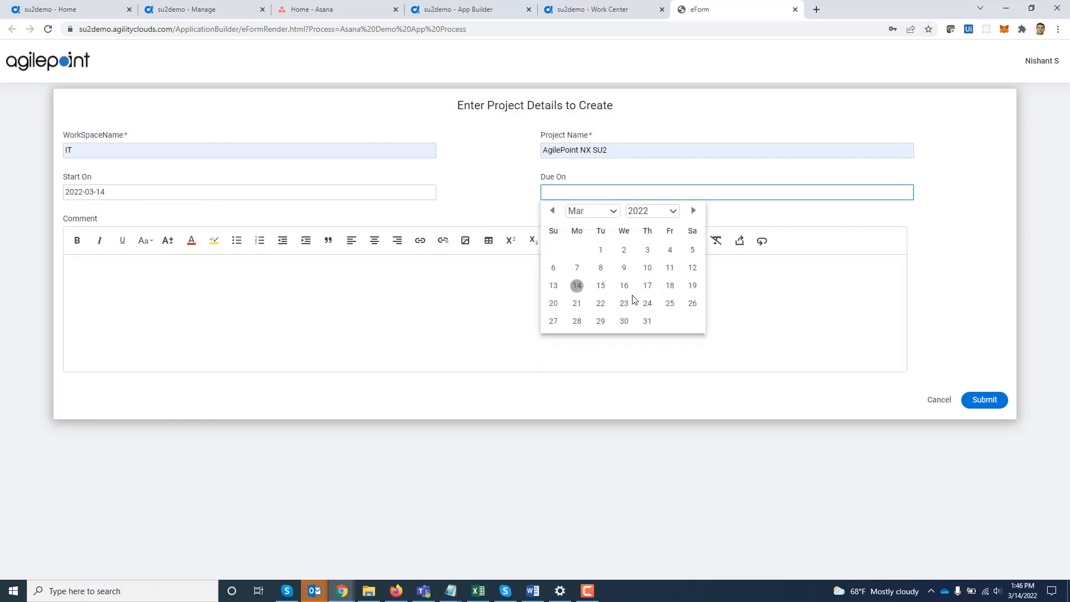
pyautogui.click(648, 321)
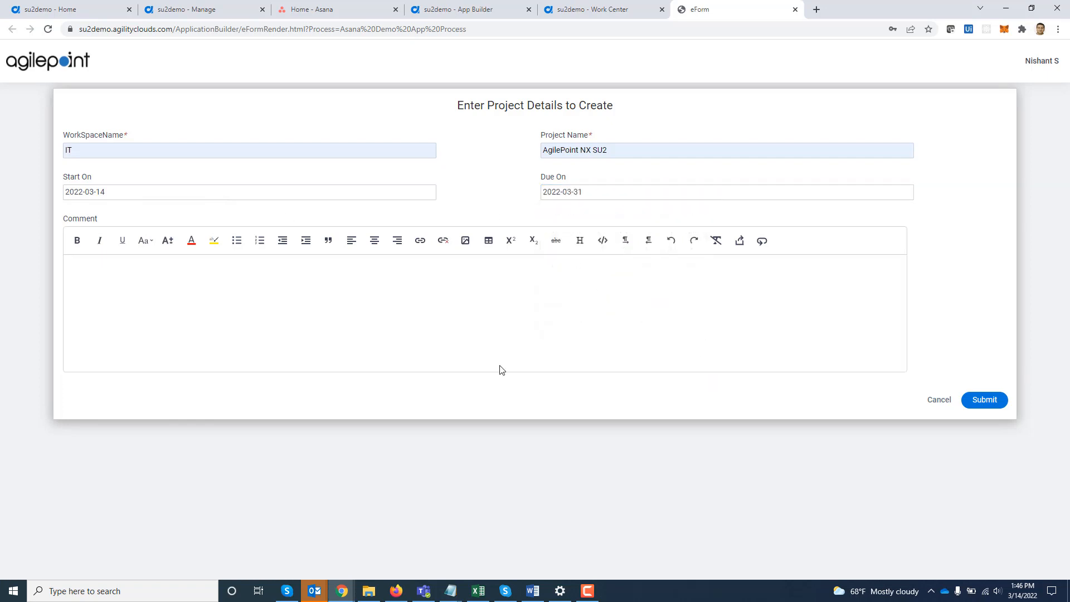
# Add the project comment "This is a demo project" and format it as bold, italic and underlined.
pyautogui.click(462, 328)
pyautogui.write('This')
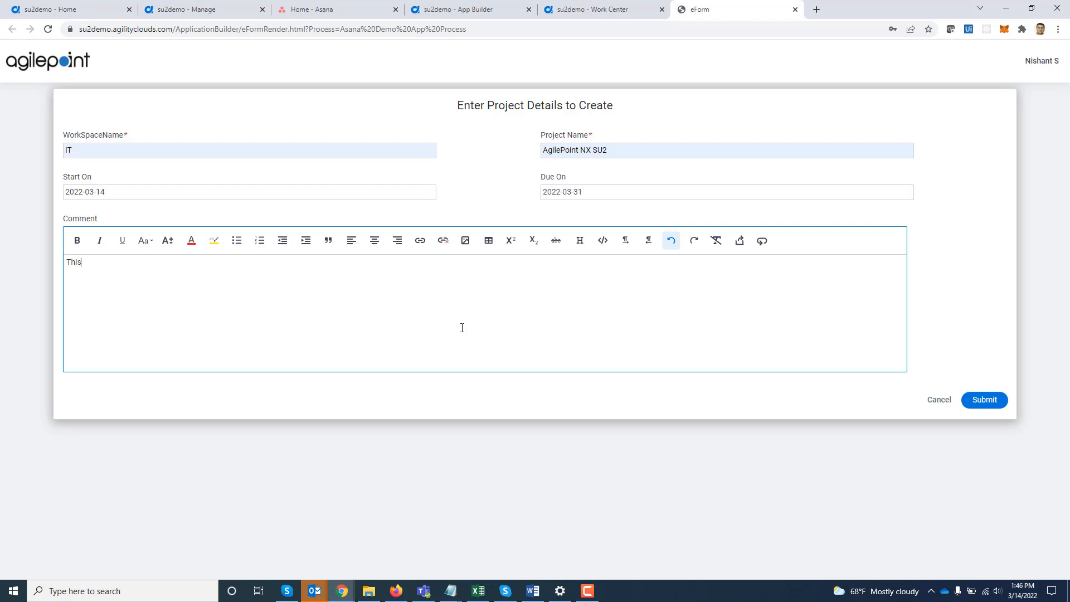
pyautogui.write(' is a demo project')
pyautogui.moveTo(150, 267); pyautogui.dragTo(35, 267)
pyautogui.click(77, 241)
pyautogui.click(100, 241)
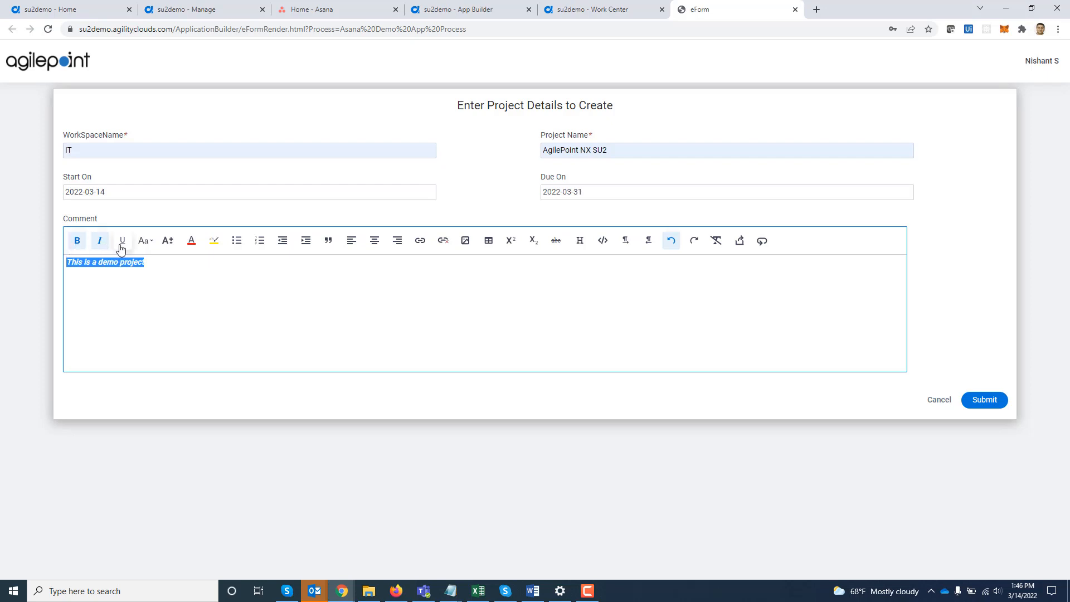
pyautogui.click(121, 247)
pyautogui.click(865, 406)
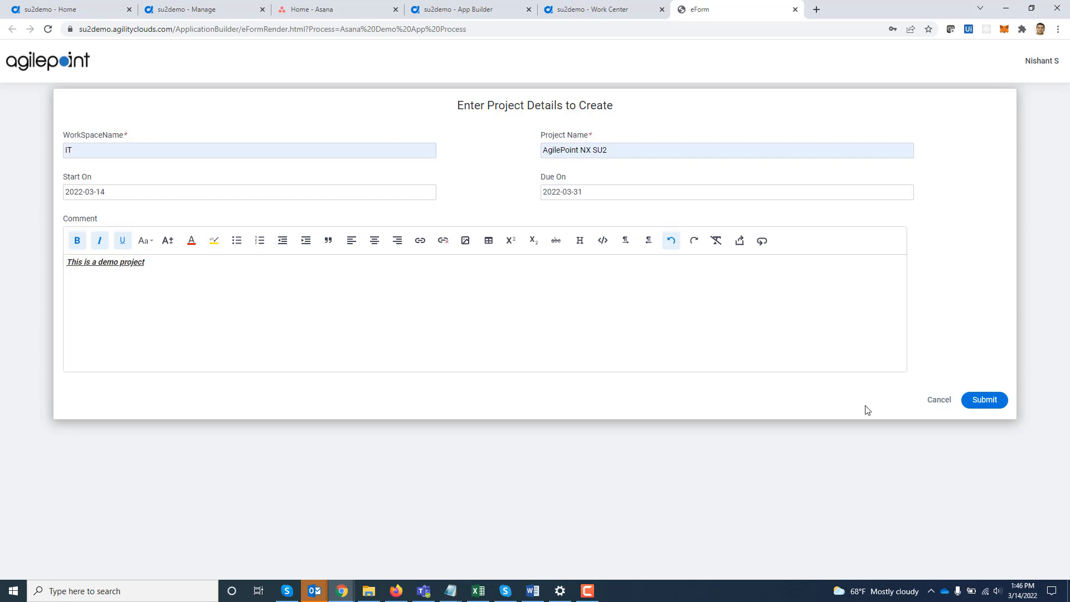
# Submit the project creation form and open the process view of the running Asana Demo App instance from its Update Project Form task.
pyautogui.click(983, 402)
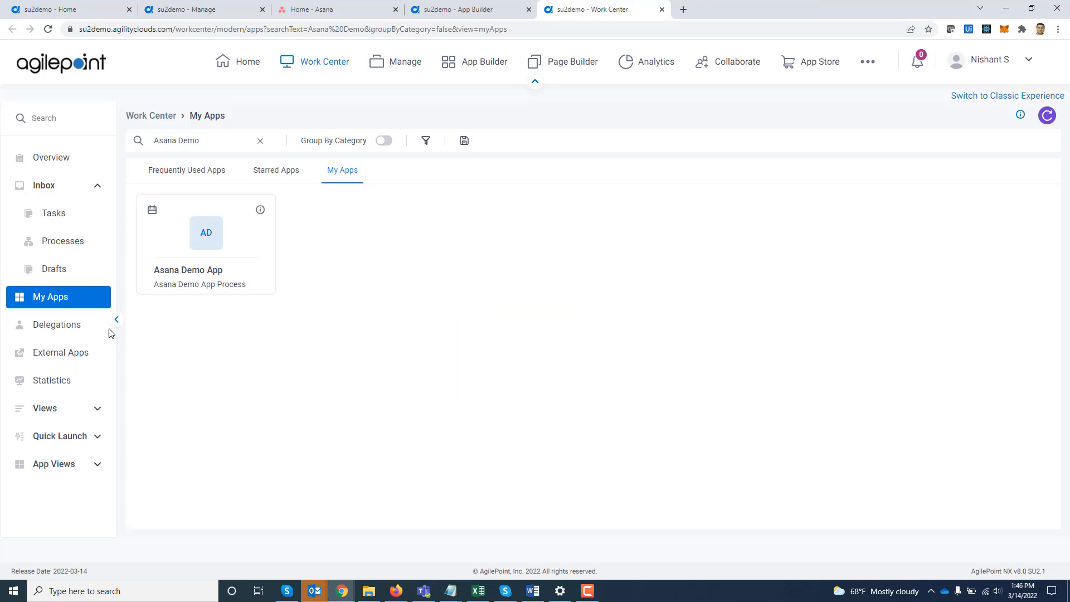
pyautogui.click(54, 214)
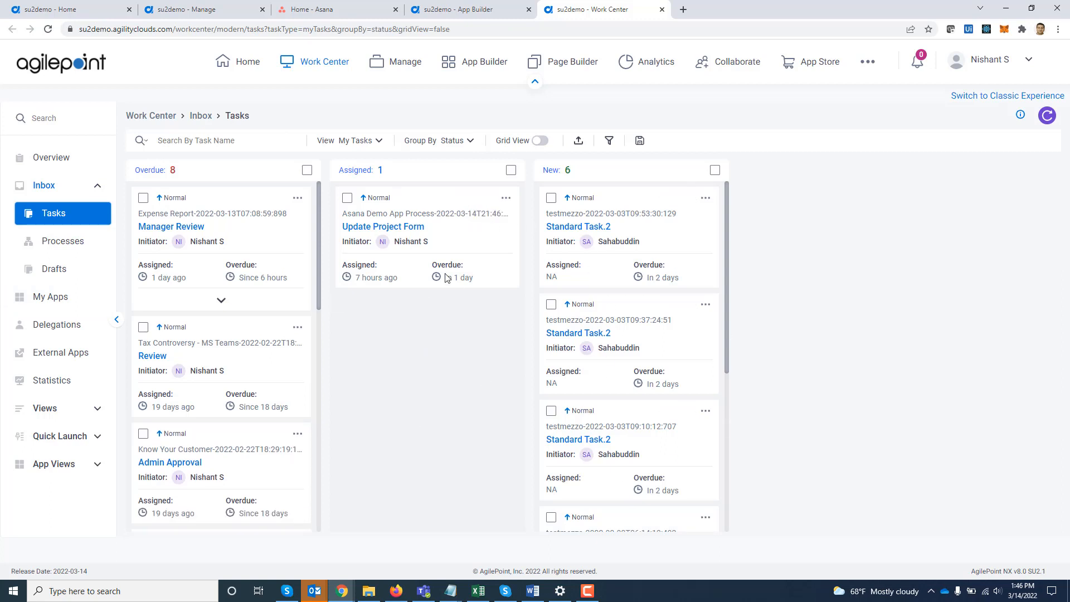
pyautogui.click(466, 198)
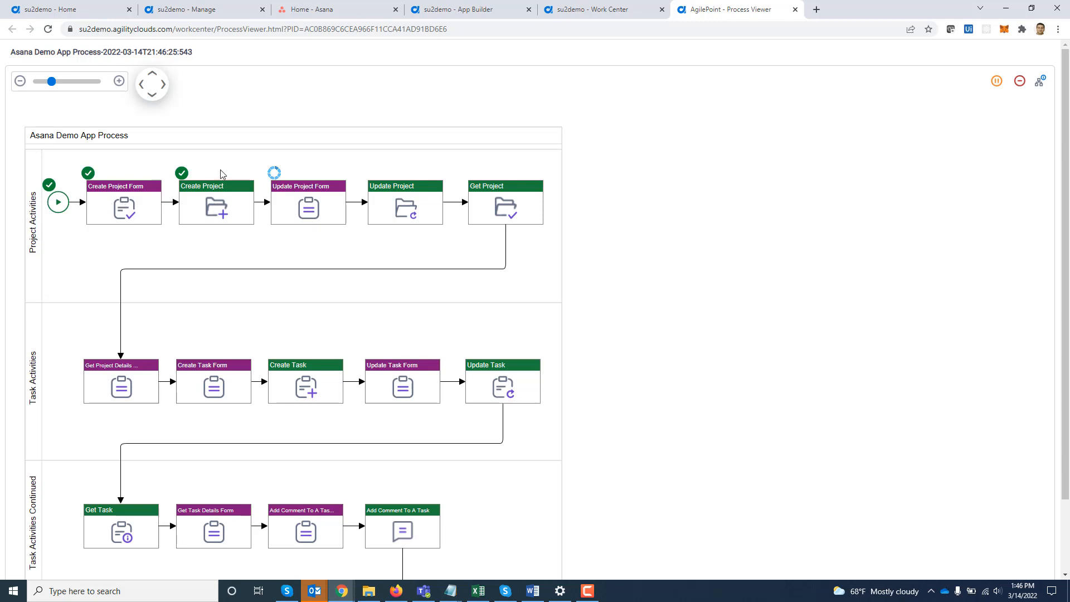
# Switch to Asana, close its settings, and check the overview of the new AgilePoint NX SU2 project.
pyautogui.click(305, 6)
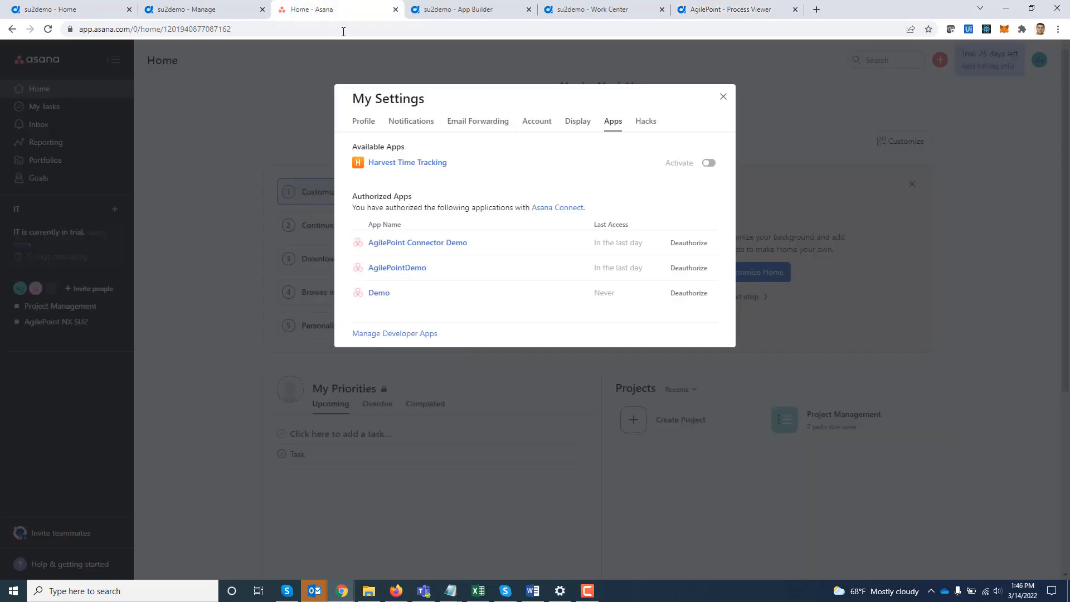
pyautogui.click(723, 96)
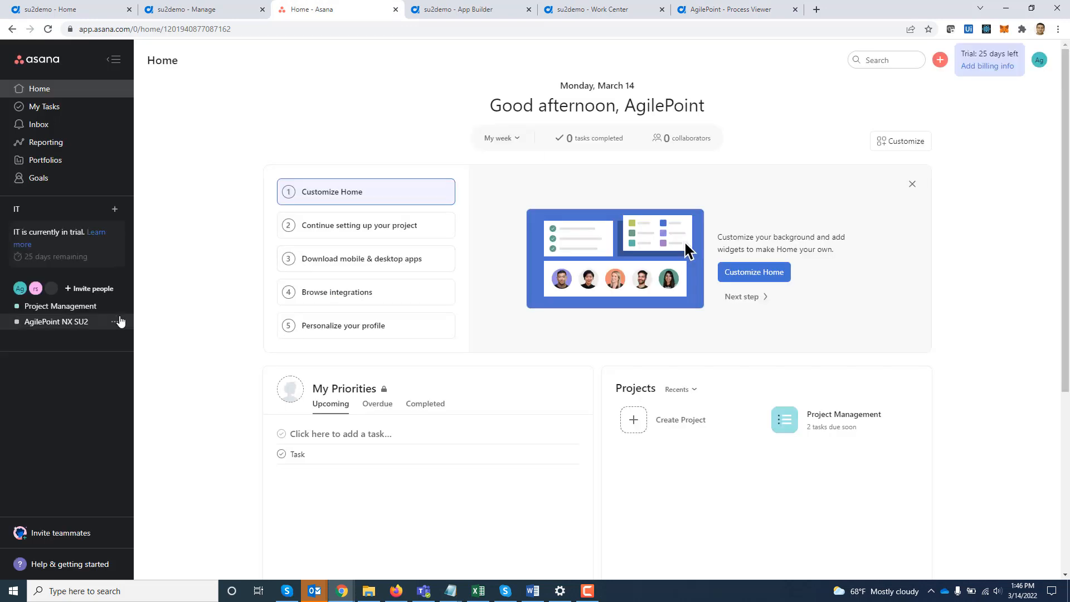
pyautogui.click(78, 329)
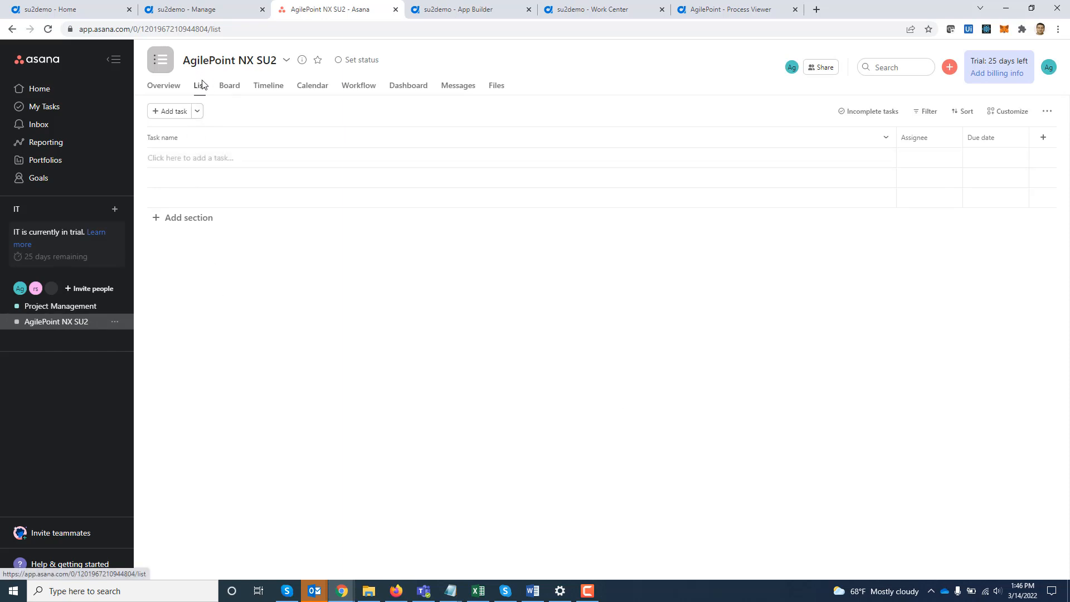
pyautogui.click(163, 92)
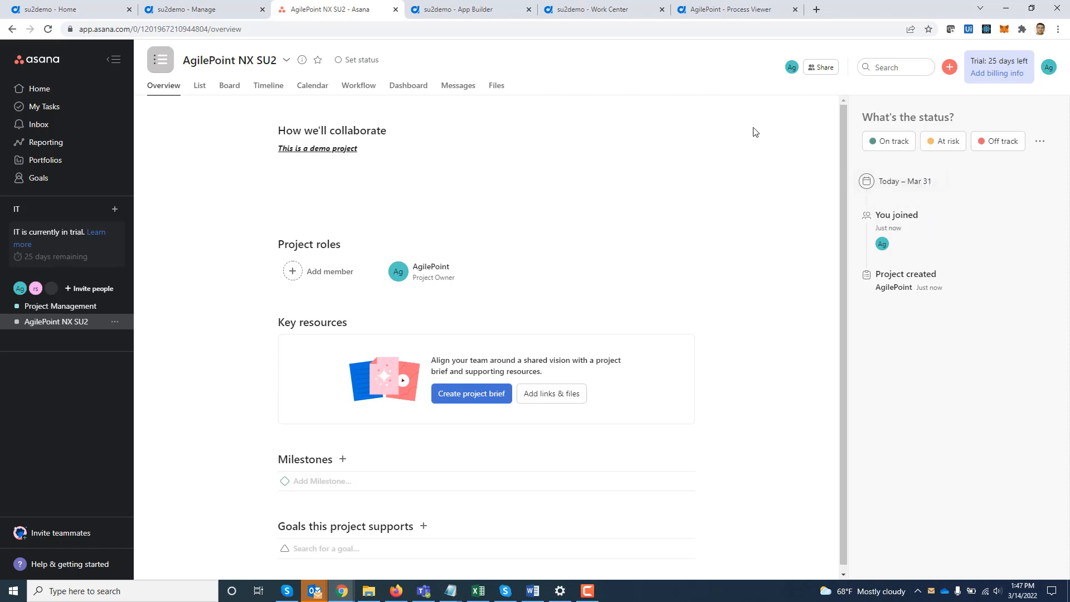
# Return to the AgilePoint process view and open the form assigned to the participant of the Update Project Form activity.
pyautogui.click(720, 10)
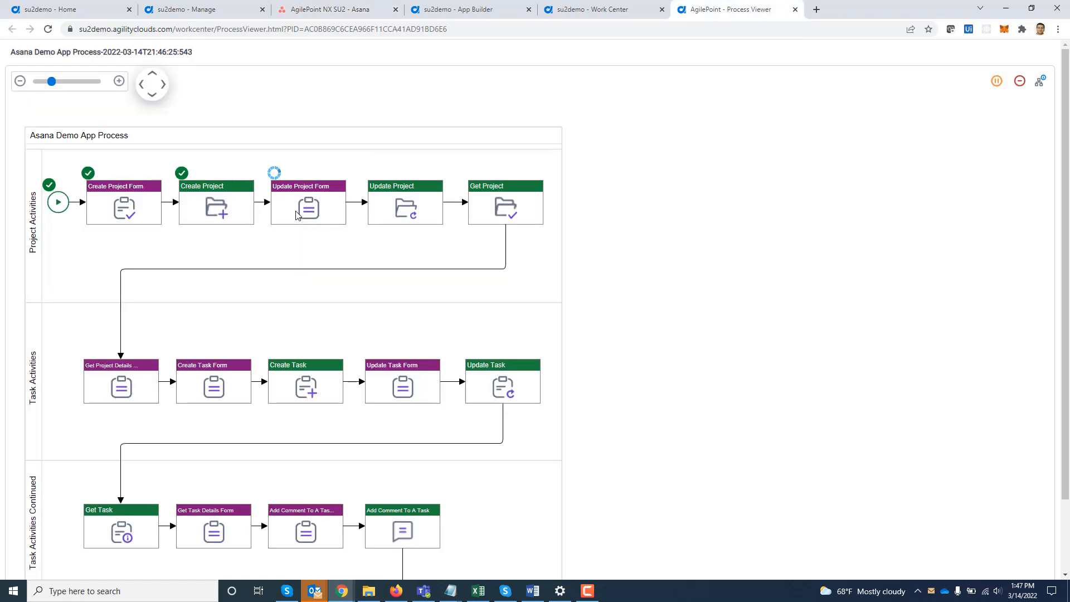
pyautogui.click(297, 214)
pyautogui.click(381, 257)
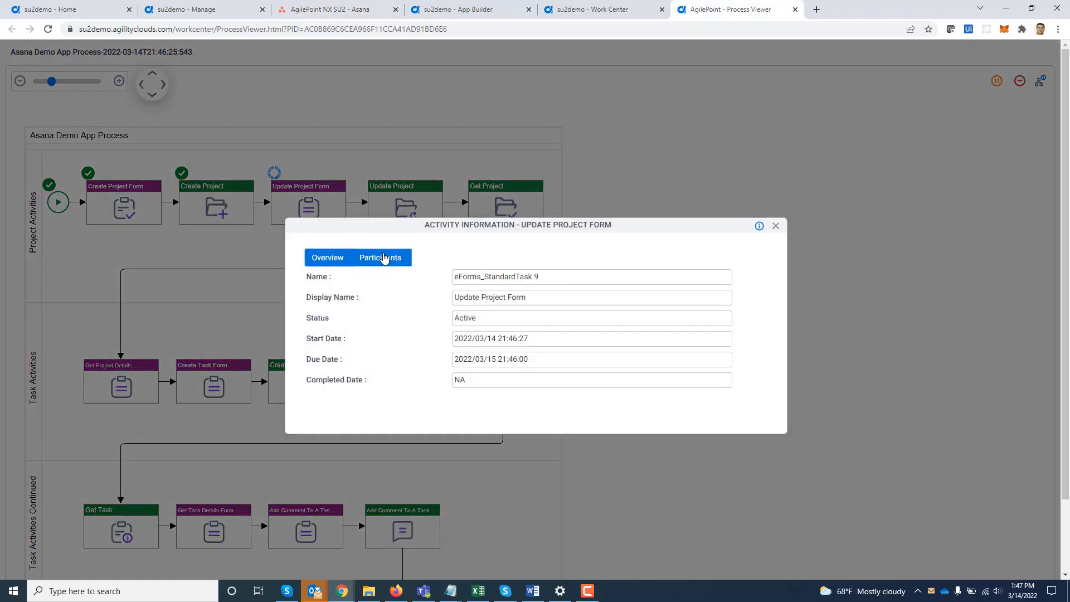
pyautogui.click(690, 306)
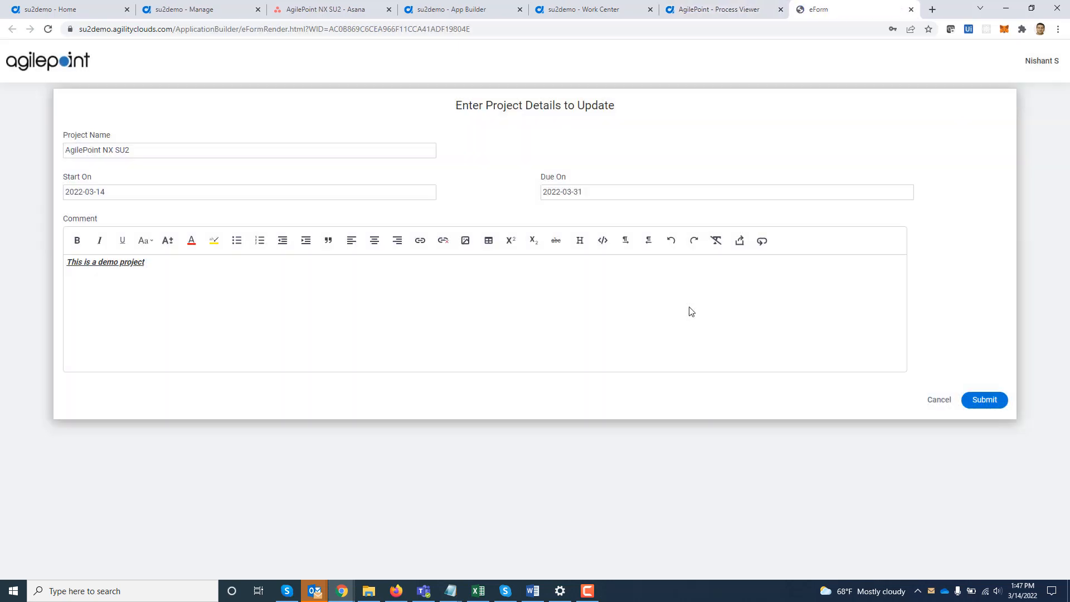
# Change the project name to "AgilePoint NX SU2 - Updated" and set its due date to 2022-03-24.
pyautogui.click(178, 155)
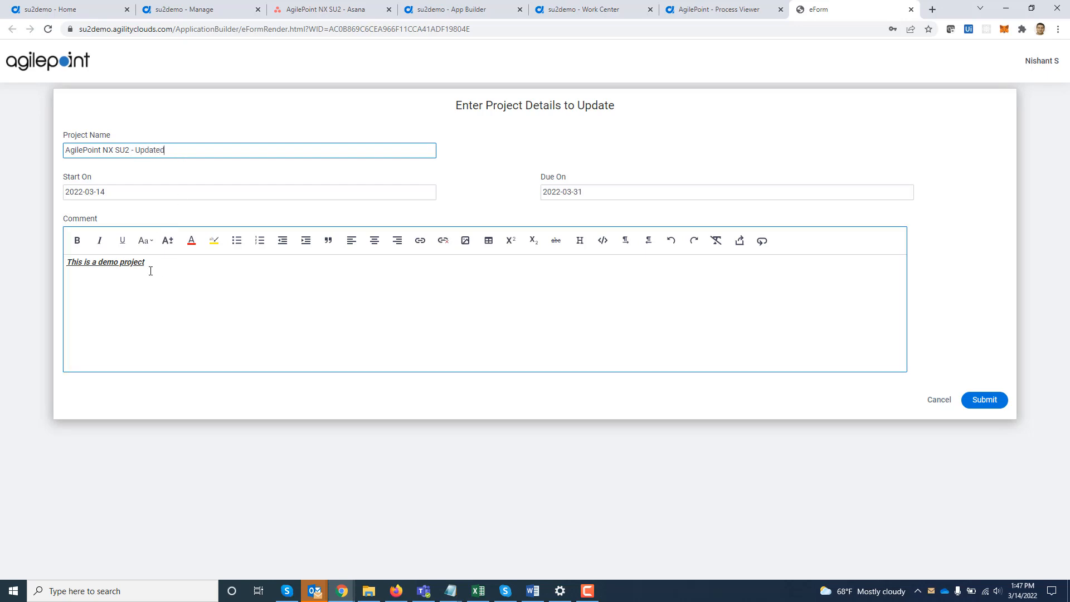
pyautogui.click(574, 193)
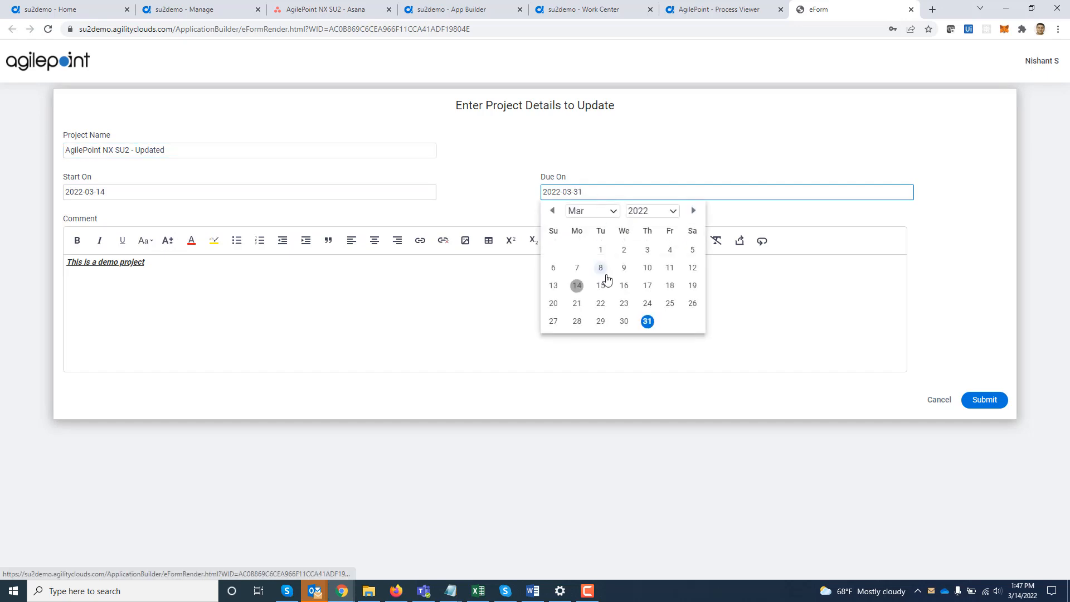
pyautogui.click(647, 303)
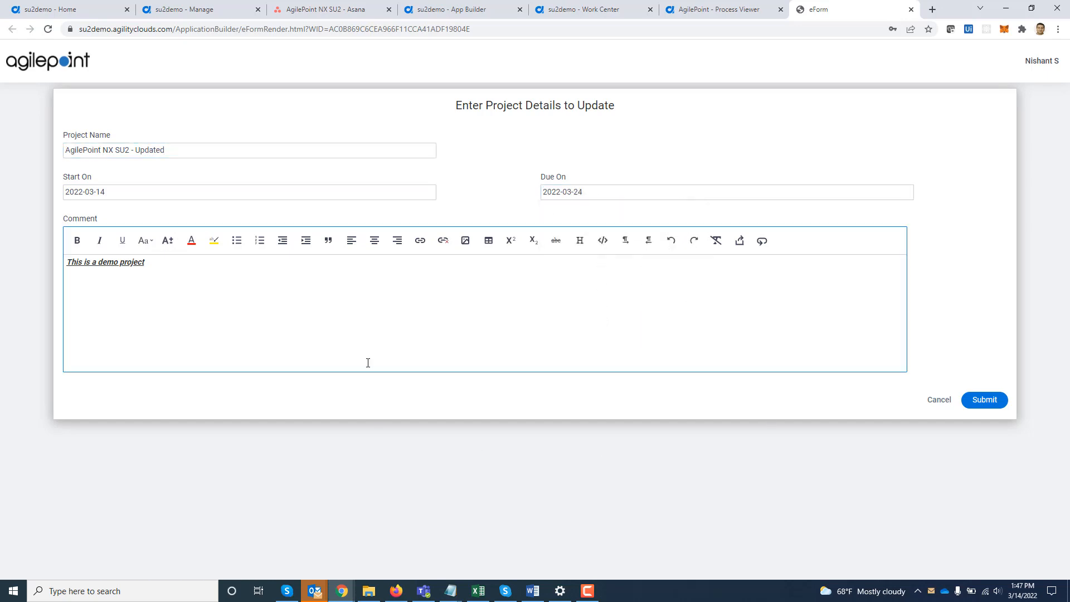
# Append "- Updated" to the project comment and submit the update form.
pyautogui.click(158, 261)
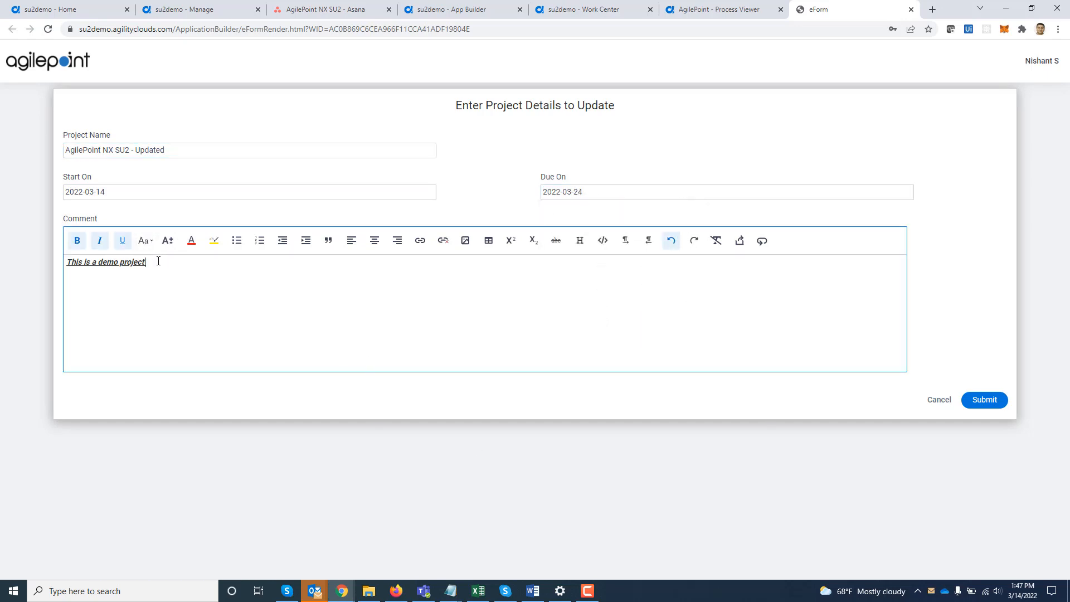
pyautogui.write('- Updated')
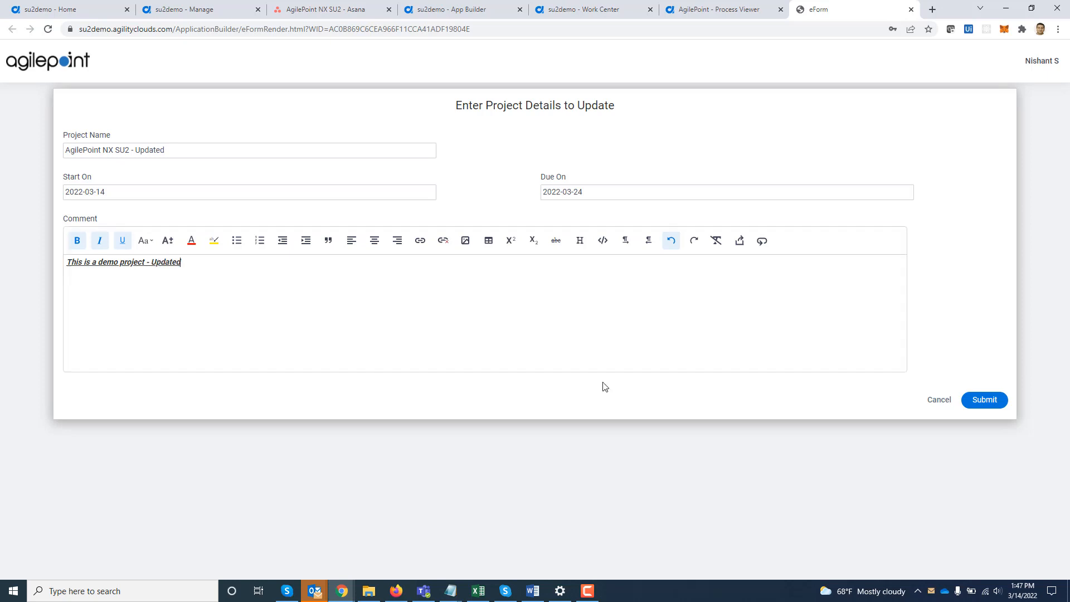
pyautogui.click(984, 400)
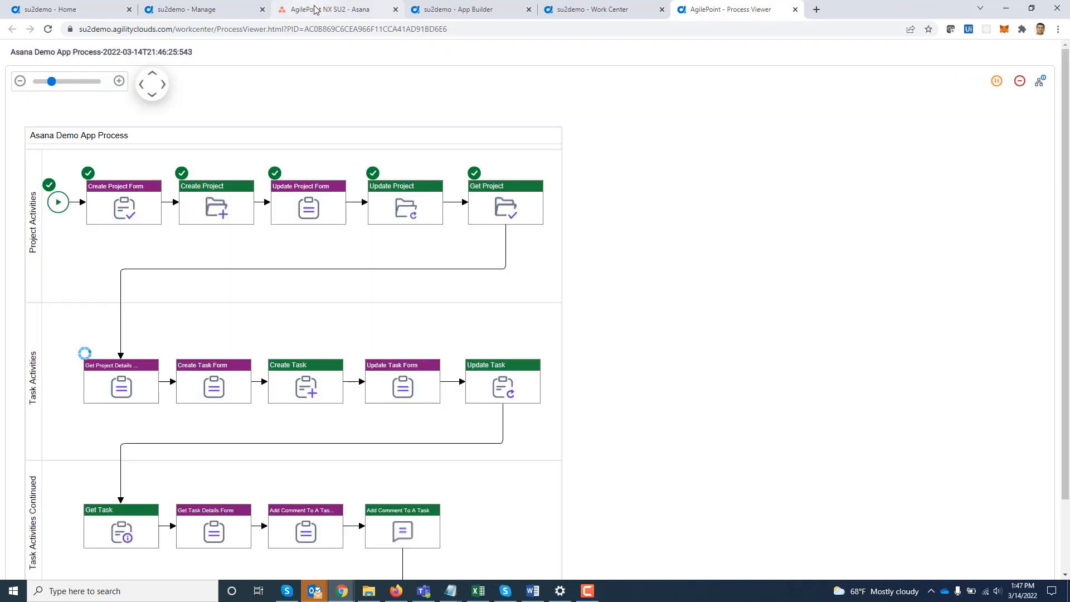
# Check the updated project in Asana, and open the Get Project Details Form task from the AgilePoint process view.
pyautogui.click(315, 10)
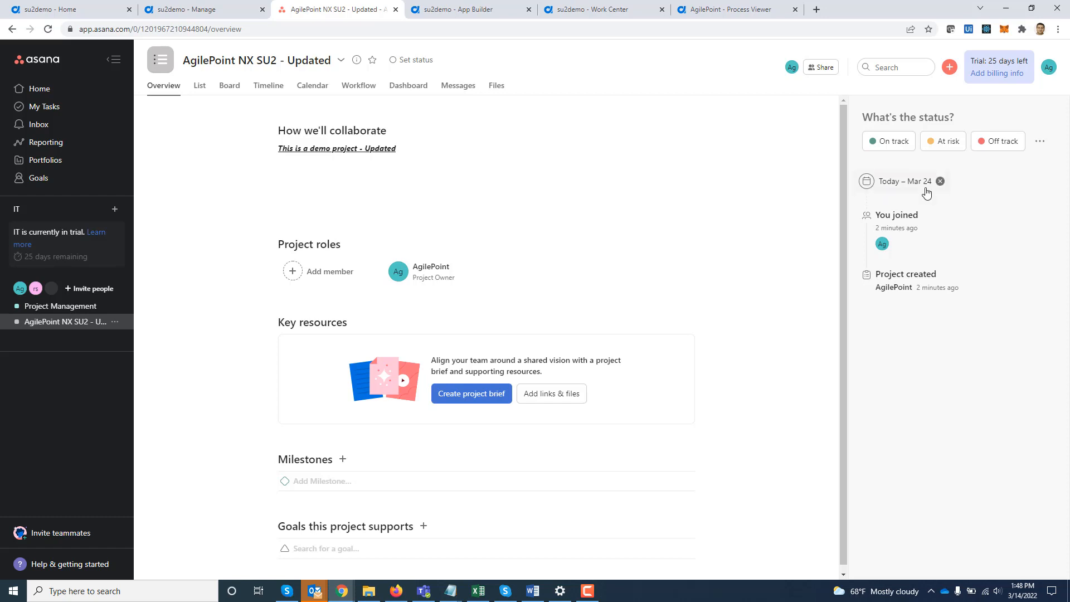
pyautogui.click(714, 5)
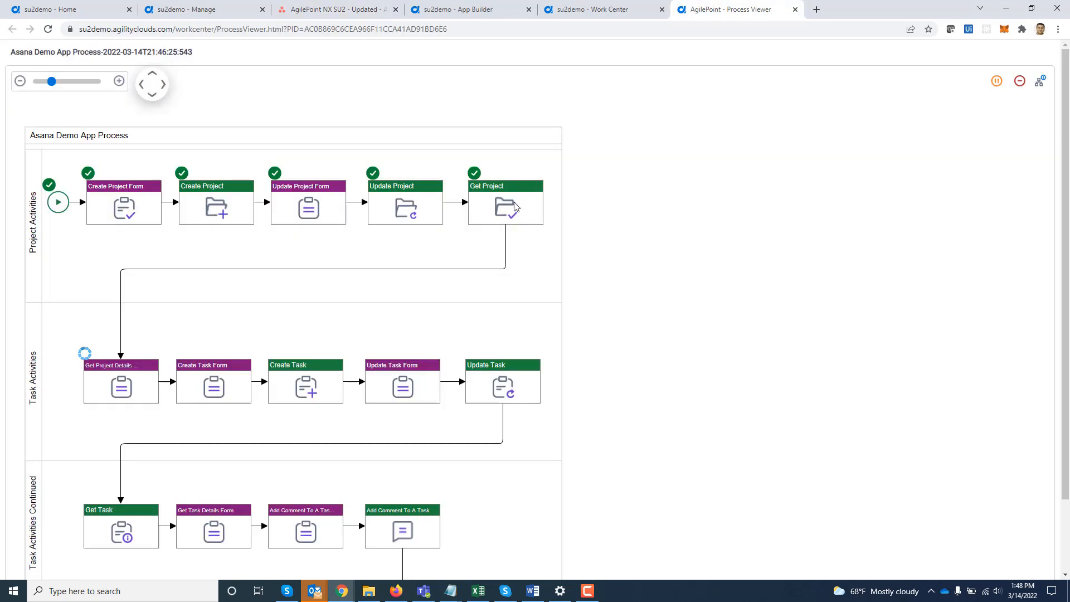
pyautogui.click(113, 393)
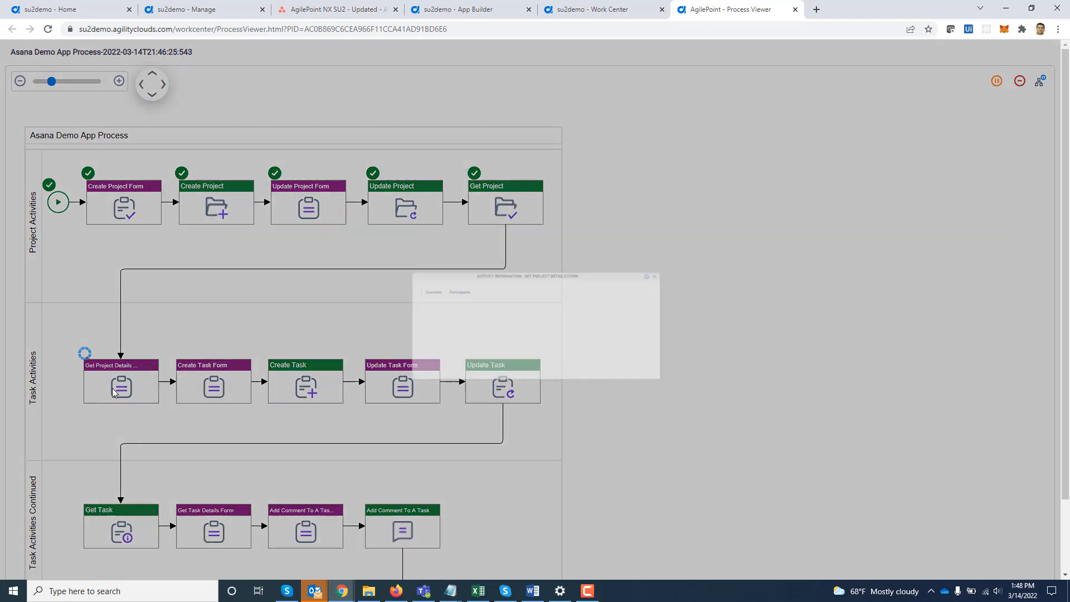
pyautogui.click(389, 258)
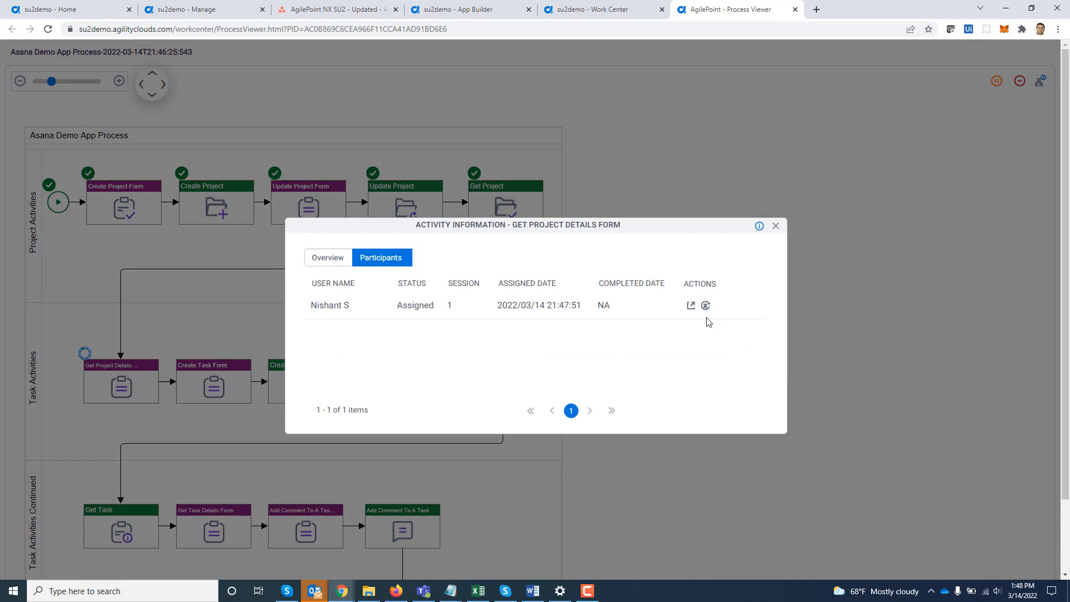
pyautogui.click(691, 306)
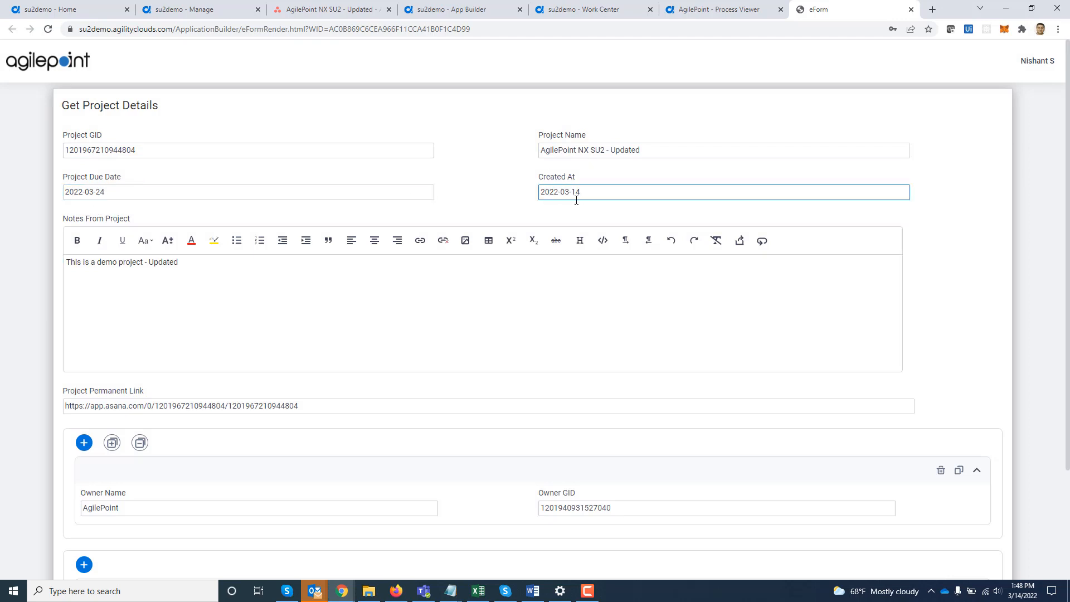
# Review the retrieved project, owner and workspace details, and submit the form.
pyautogui.scroll(-2, 303, 305)
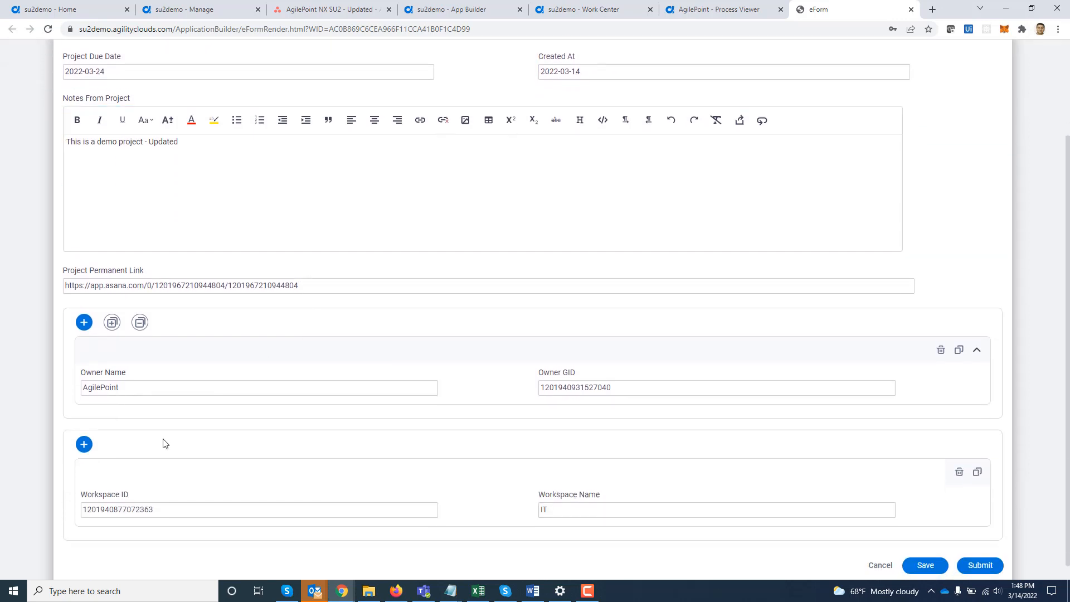
pyautogui.scroll(-1, 398, 409)
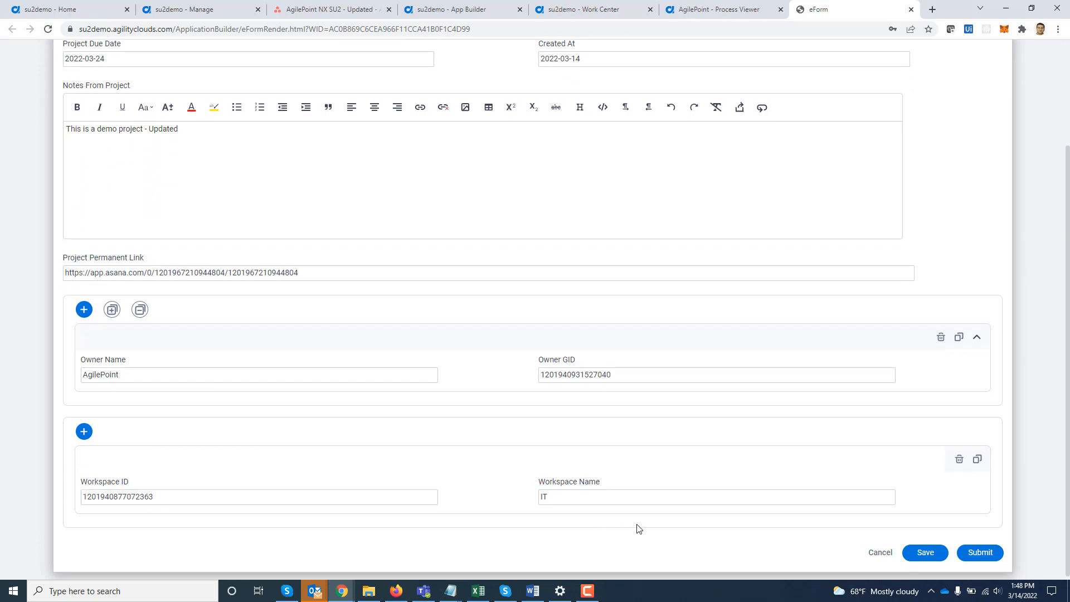
pyautogui.click(983, 549)
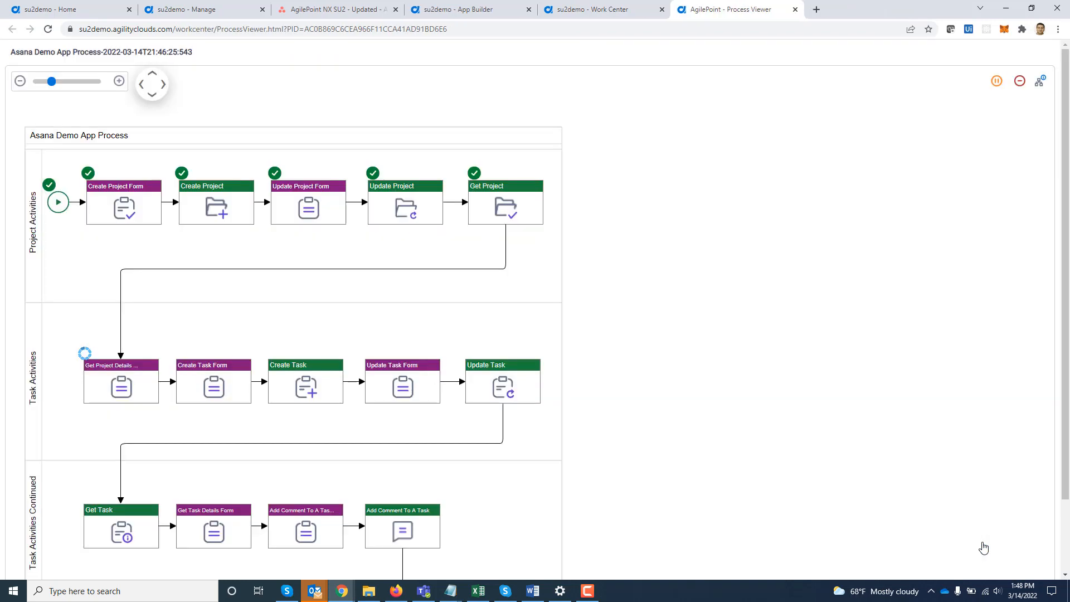
# Open the Create Task Form task from the process view and enter "Create Design Specification" as the task name.
pyautogui.click(207, 393)
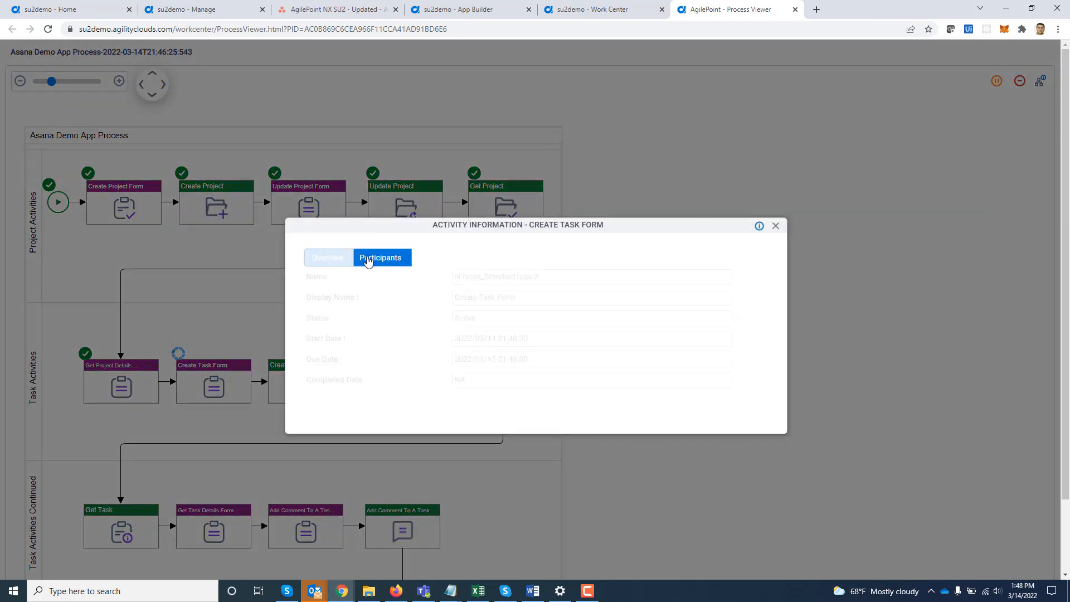
pyautogui.click(380, 257)
pyautogui.click(691, 308)
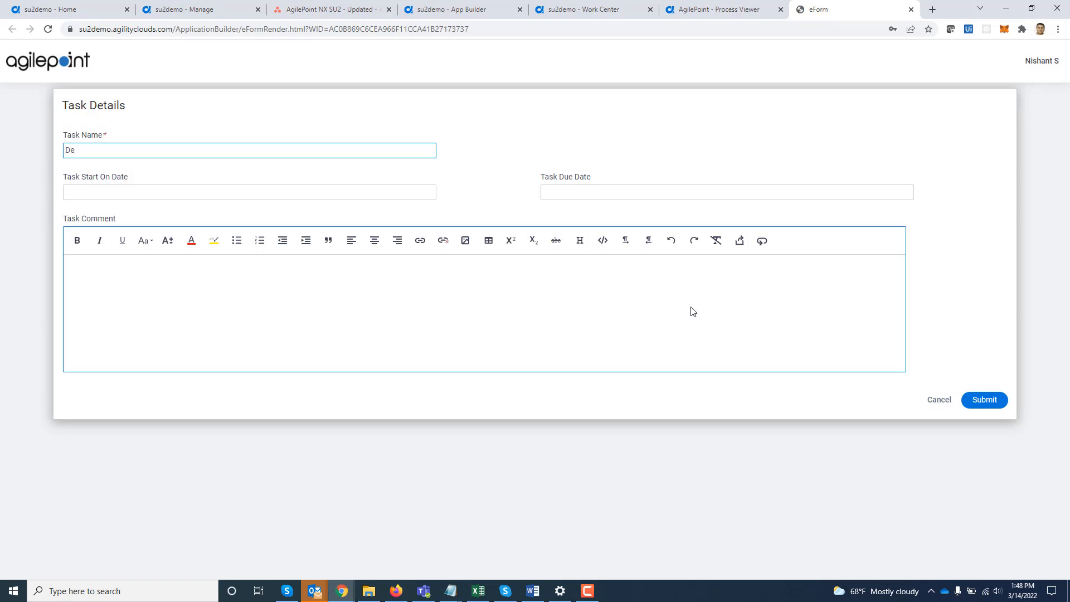
pyautogui.write('C')
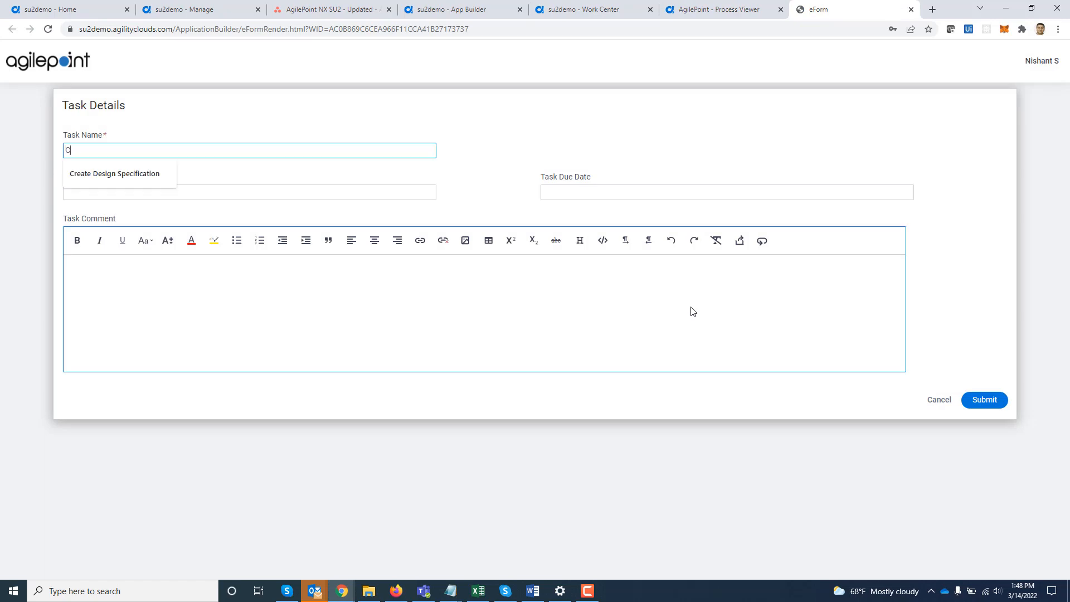
pyautogui.write('r')
pyautogui.press('Down')
pyautogui.press('Tab')
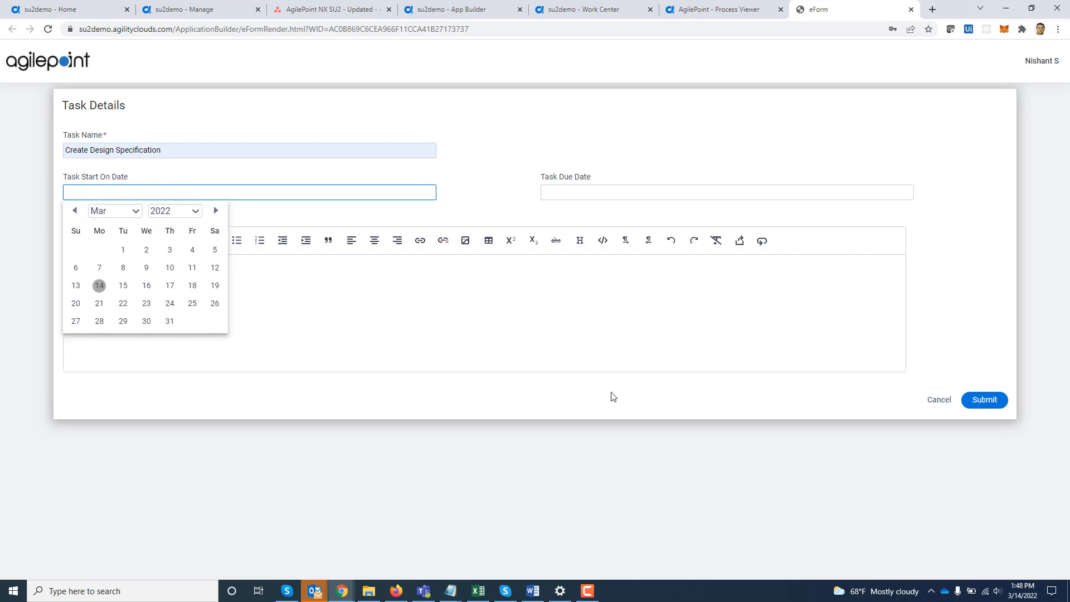
# Set the task's start date to 2022-03-14 and its due date to 2022-03-18.
pyautogui.click(99, 285)
pyautogui.click(562, 176)
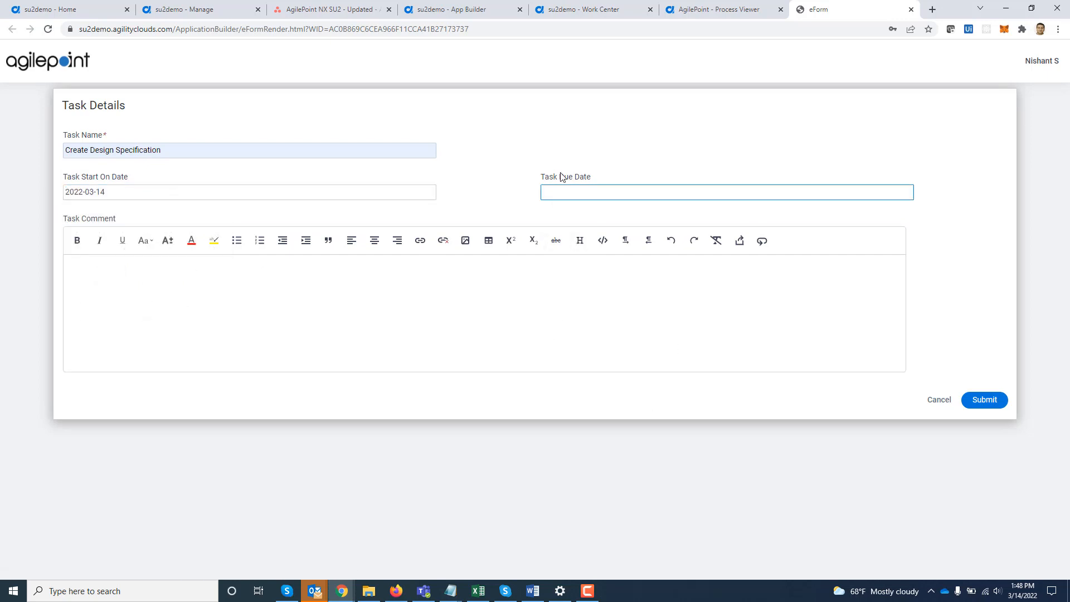
pyautogui.click(669, 285)
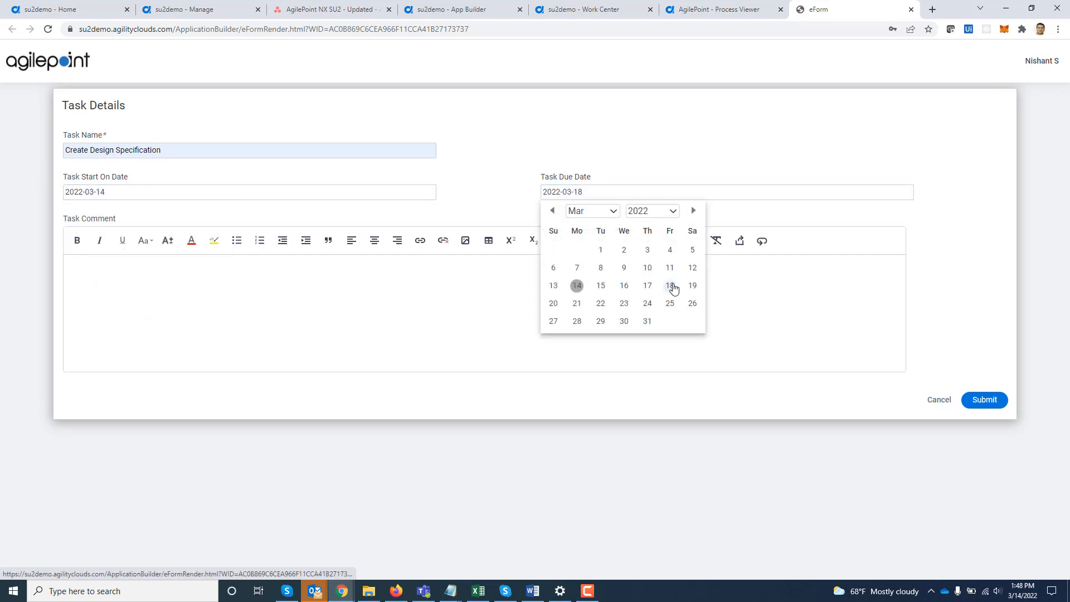
# Add the task comment "This is a demo task" and format it as bold, italic and underlined.
pyautogui.click(481, 317)
pyautogui.write('This')
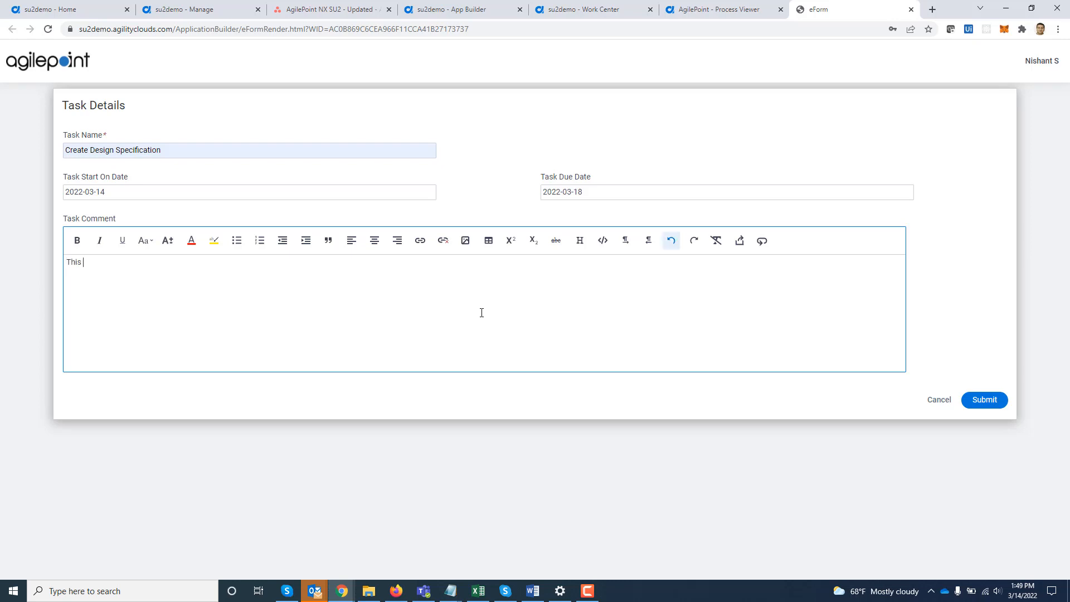
pyautogui.write(' is a dmeo task')
pyautogui.rightClick(111, 264)
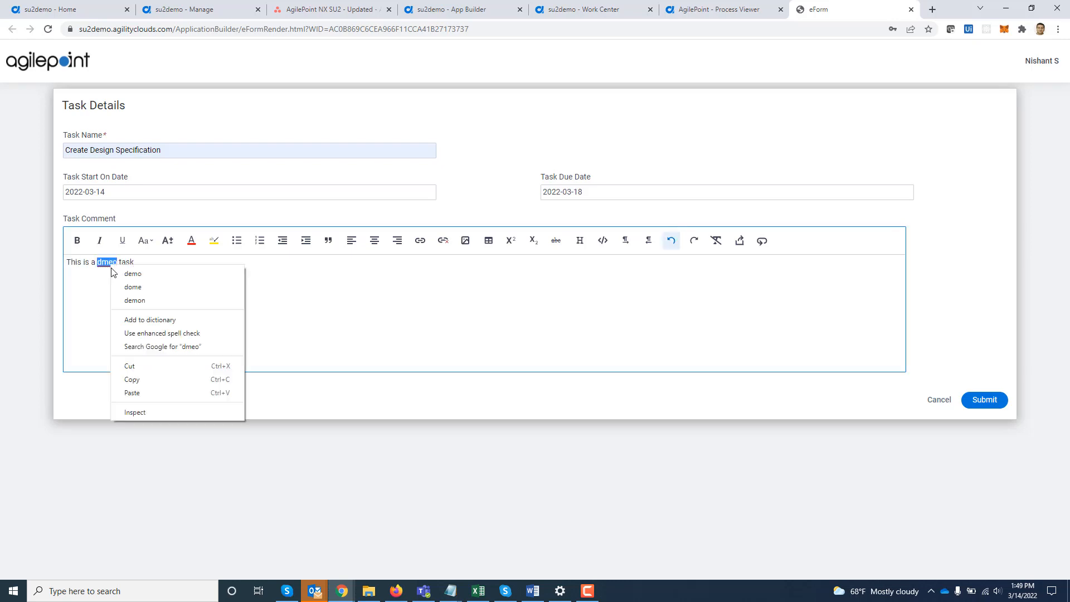
pyautogui.click(133, 273)
pyautogui.moveTo(136, 263); pyautogui.dragTo(22, 268)
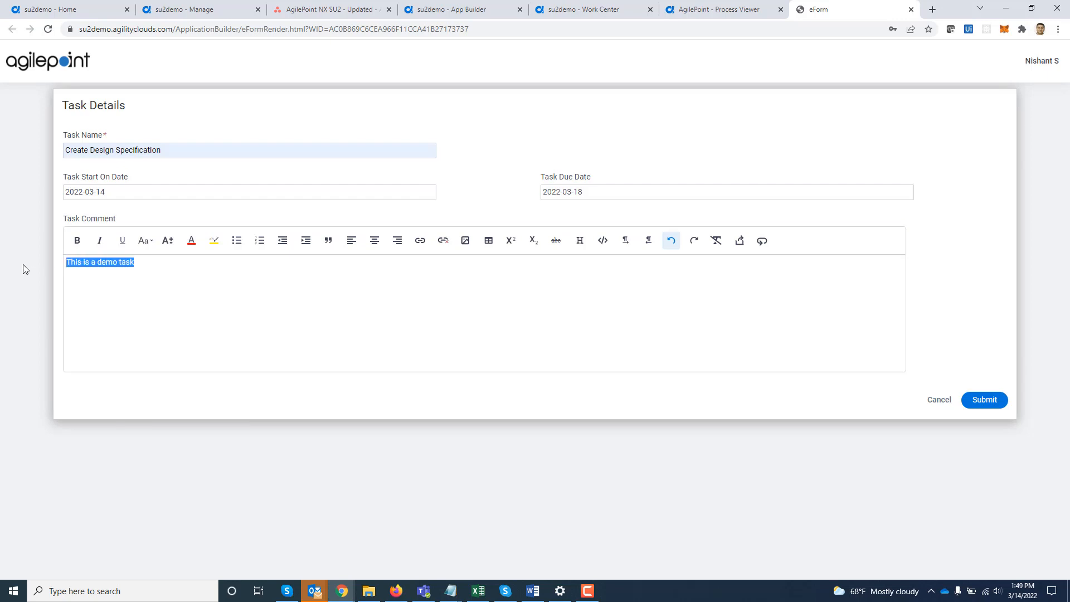
pyautogui.click(77, 240)
pyautogui.click(99, 243)
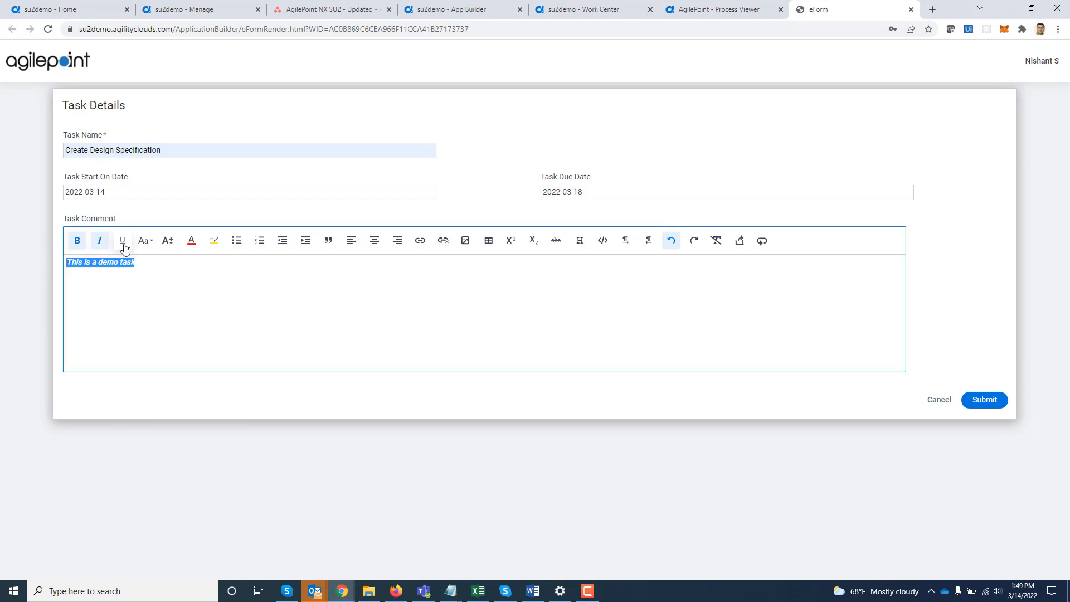
pyautogui.click(122, 242)
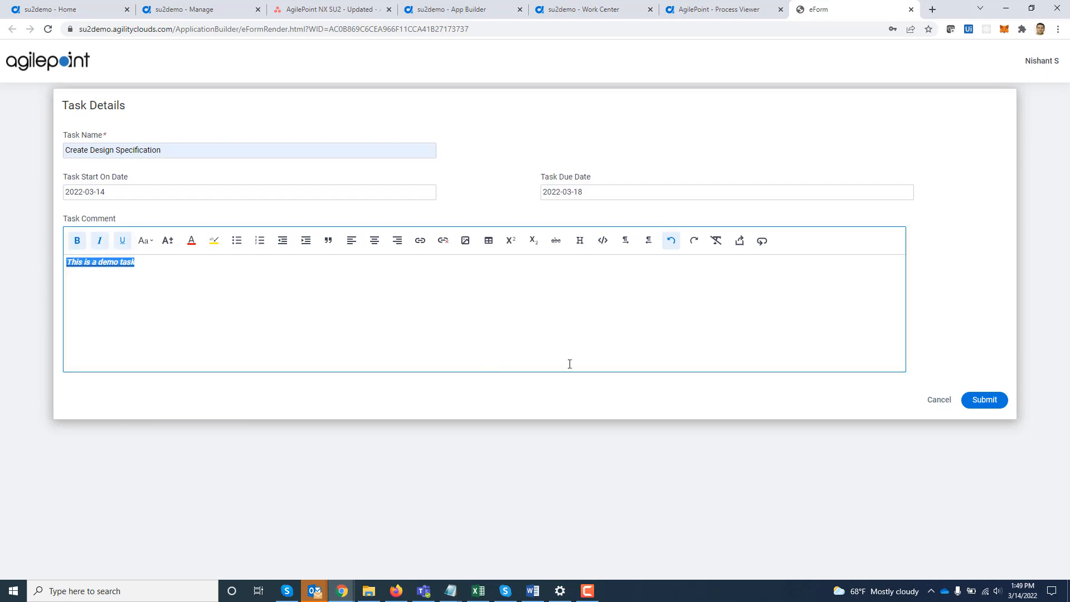
# Submit the new task form and inspect the Create Design Specification task in the Asana project before returning to the AgilePoint process view.
pyautogui.click(984, 400)
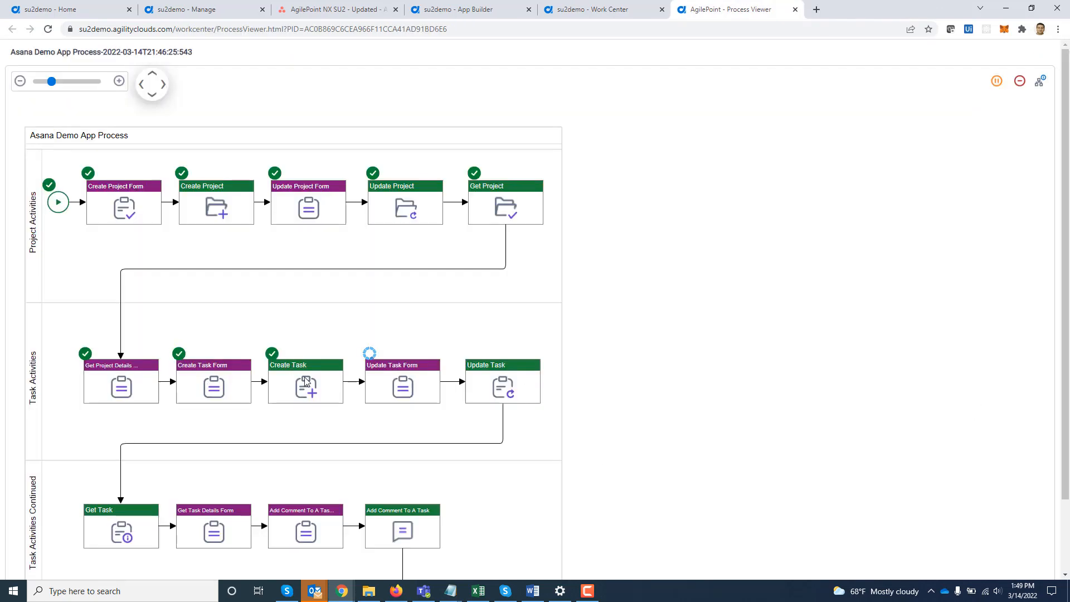
pyautogui.click(329, 11)
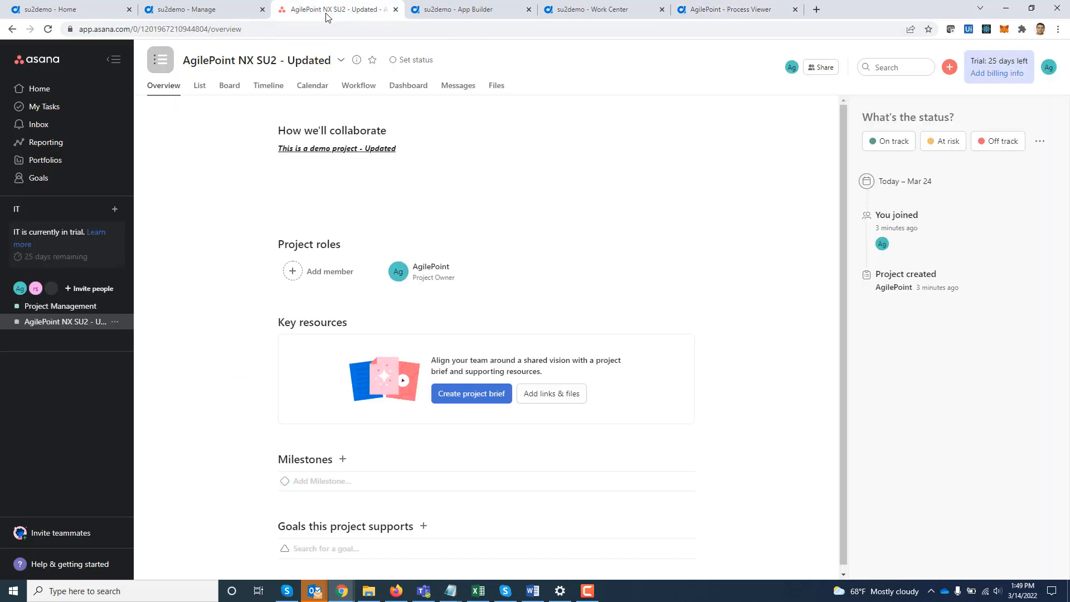
pyautogui.click(78, 324)
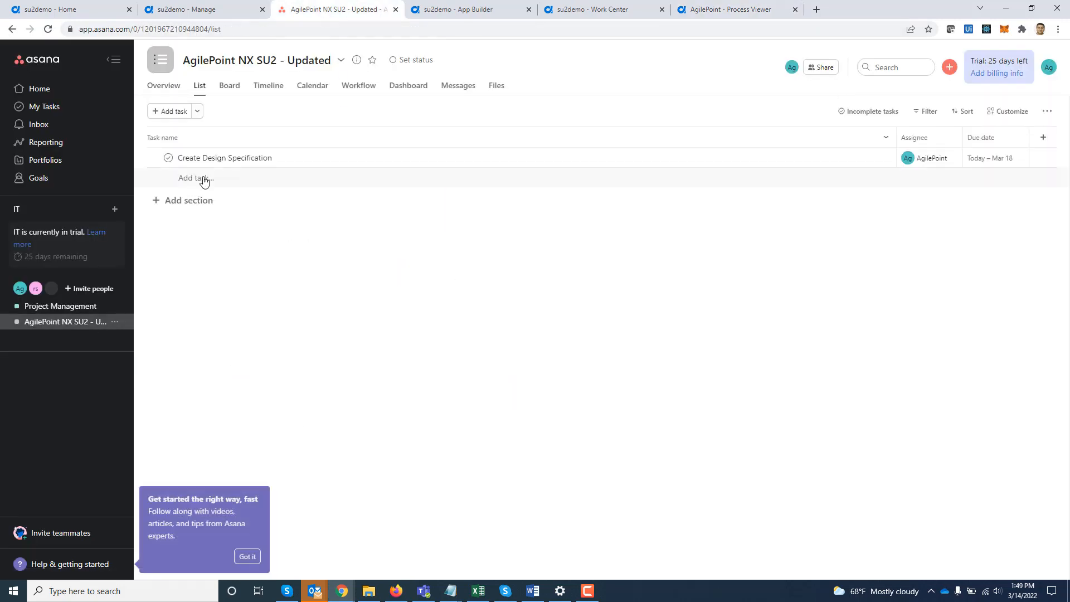
pyautogui.click(299, 162)
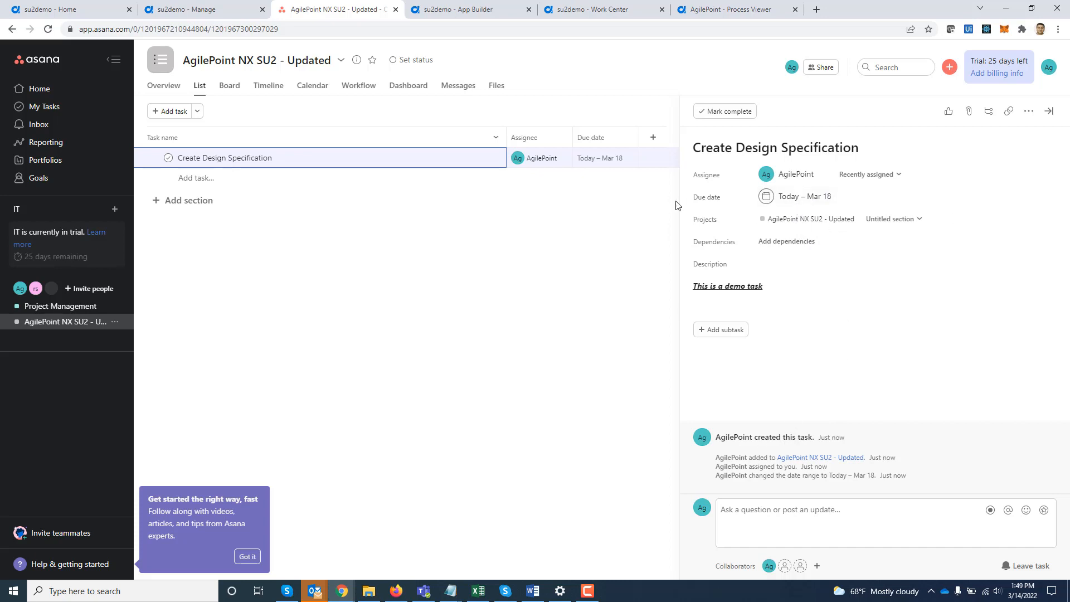
pyautogui.click(742, 11)
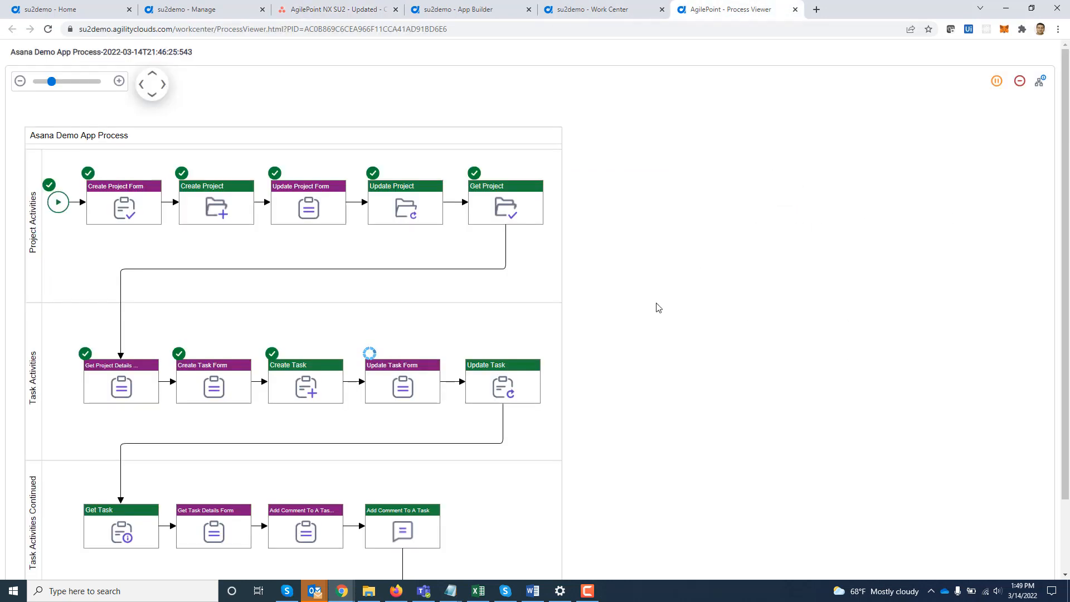
# Open the Update Task Form task from the process view.
pyautogui.click(408, 392)
pyautogui.click(390, 259)
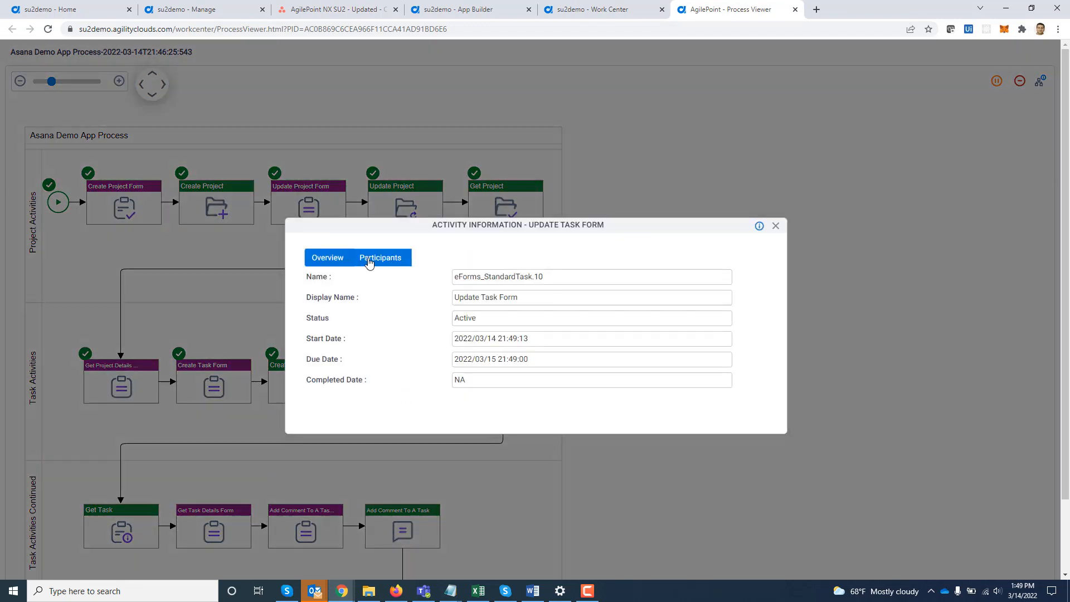
pyautogui.click(692, 305)
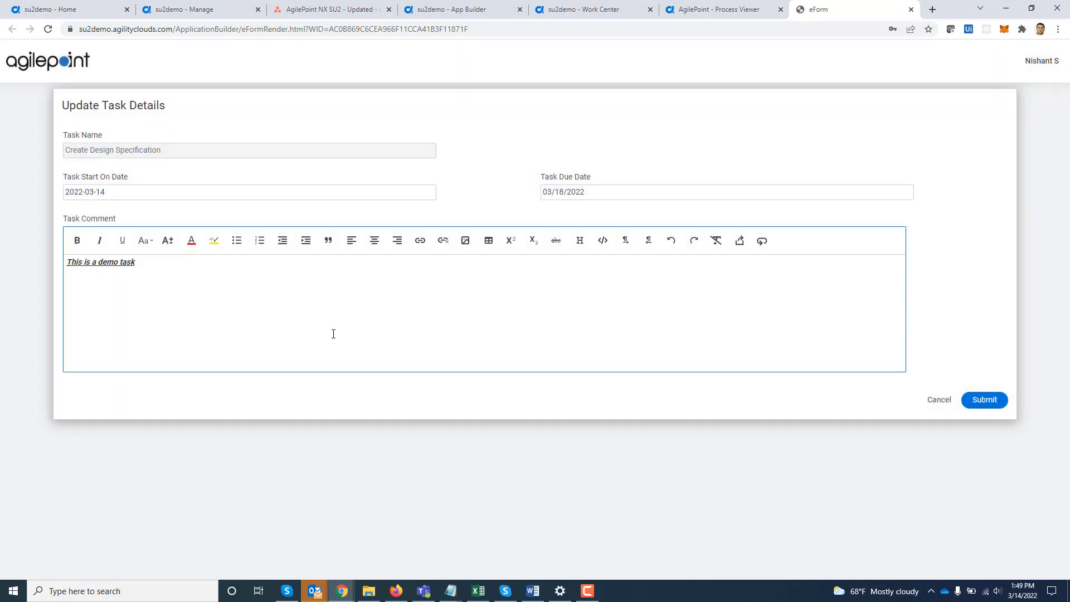
# Set the task's due date to 03/16/2022 and change the task comment to "This is a demo task - Updated".
pyautogui.click(597, 192)
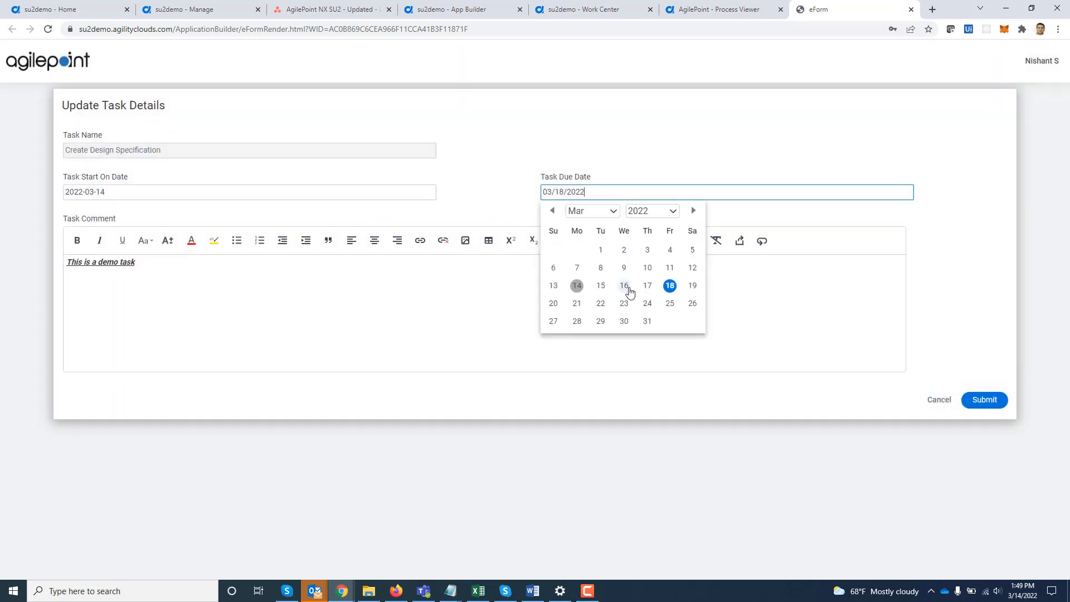
pyautogui.click(624, 286)
pyautogui.click(460, 336)
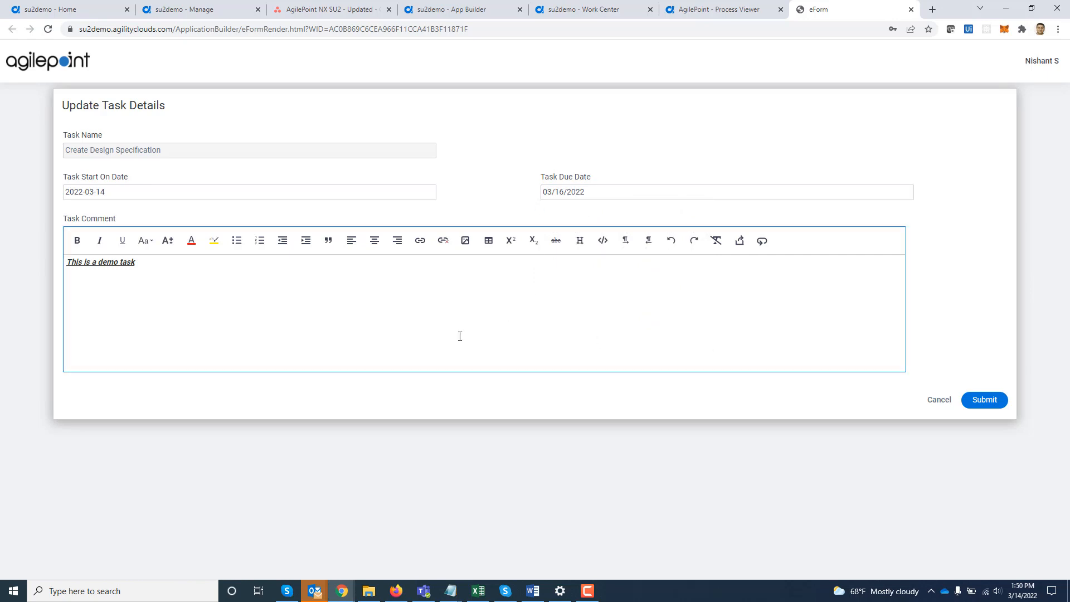
pyautogui.click(358, 284)
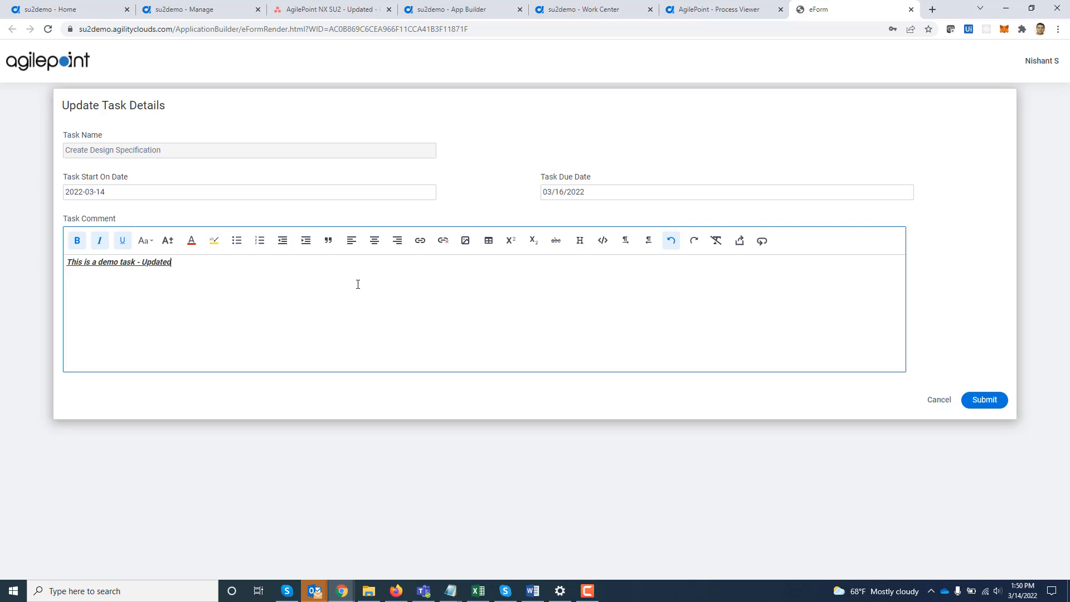
# Submit the task update and check the task's due date and description in Asana before returning to the AgilePoint process view.
pyautogui.click(985, 400)
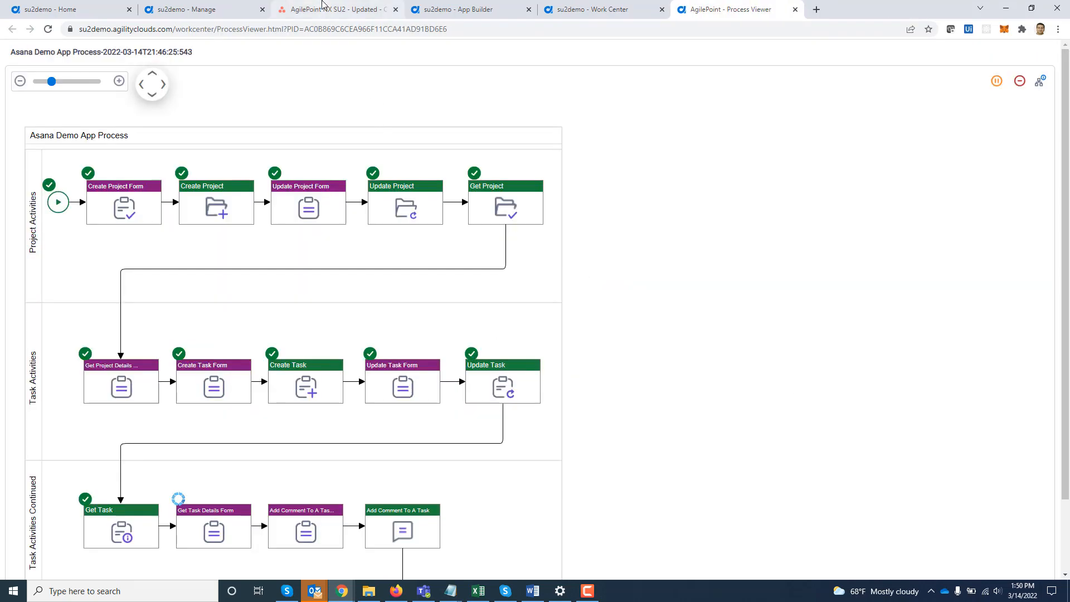
pyautogui.click(323, 7)
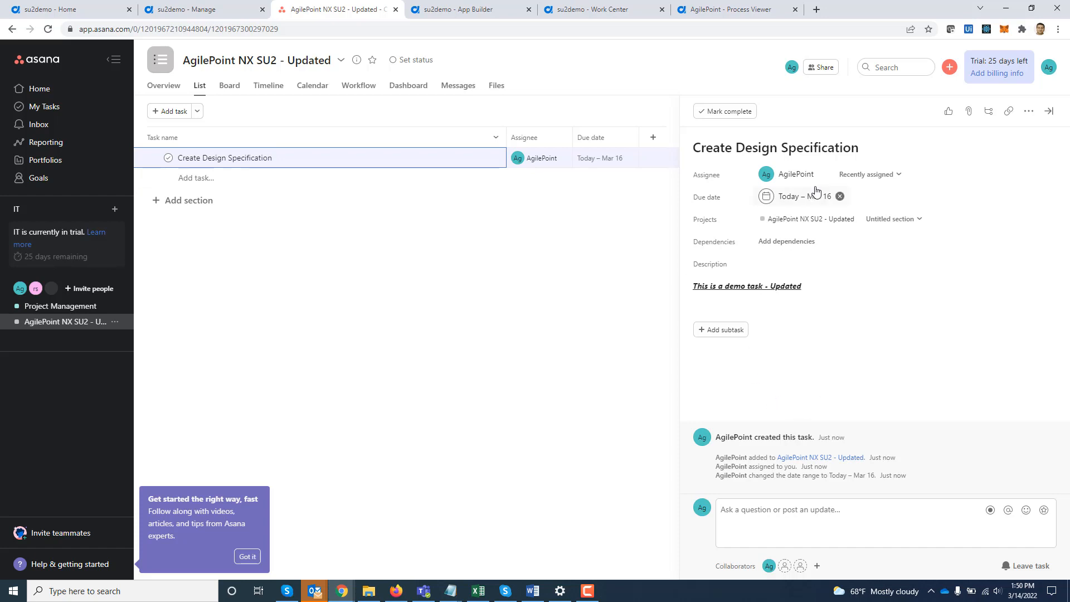
pyautogui.click(729, 7)
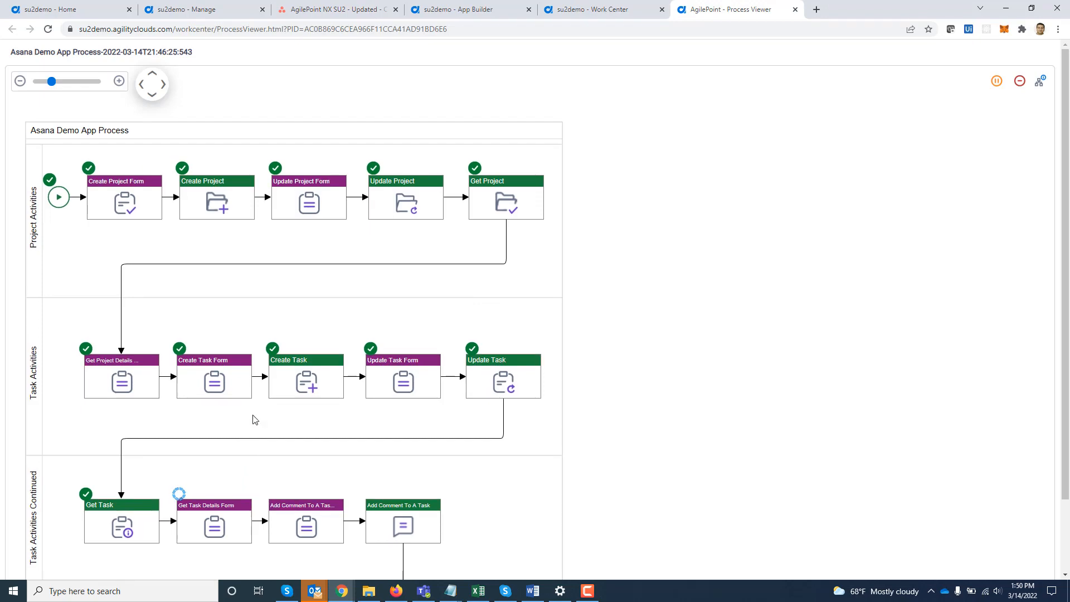
# Open the Get Task Details Form from the process view, review the task, assignee, workspace and project details, and submit it.
pyautogui.scroll(-3, 254, 419)
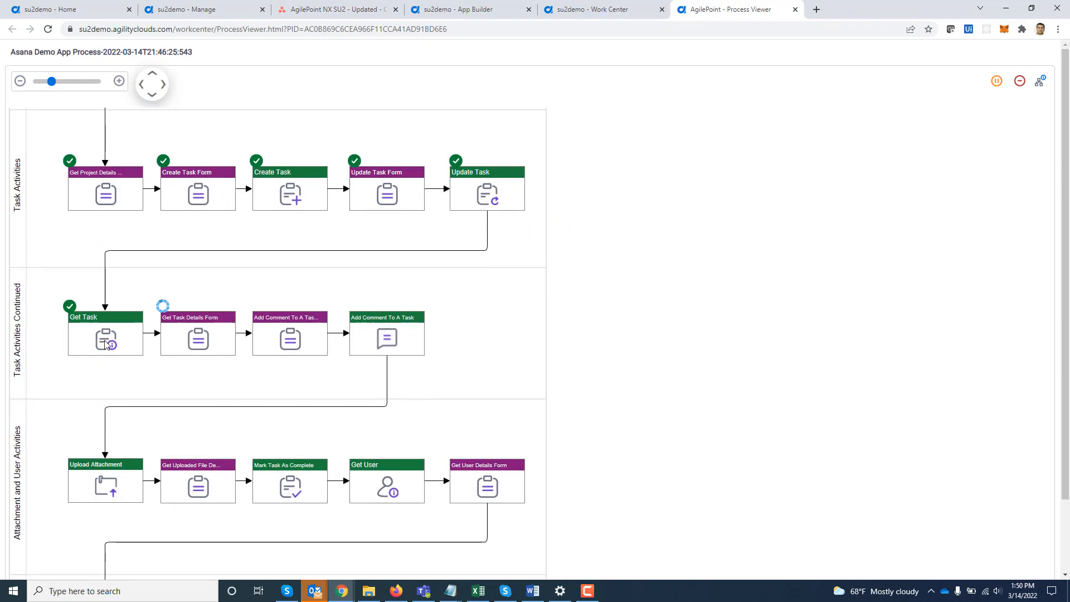
pyautogui.click(215, 333)
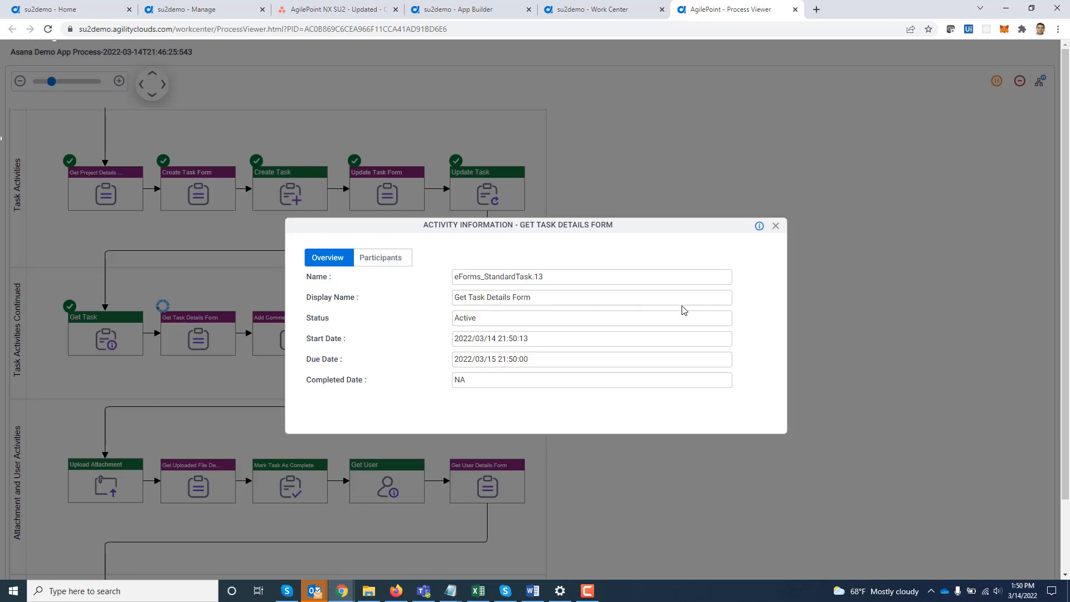
pyautogui.click(391, 258)
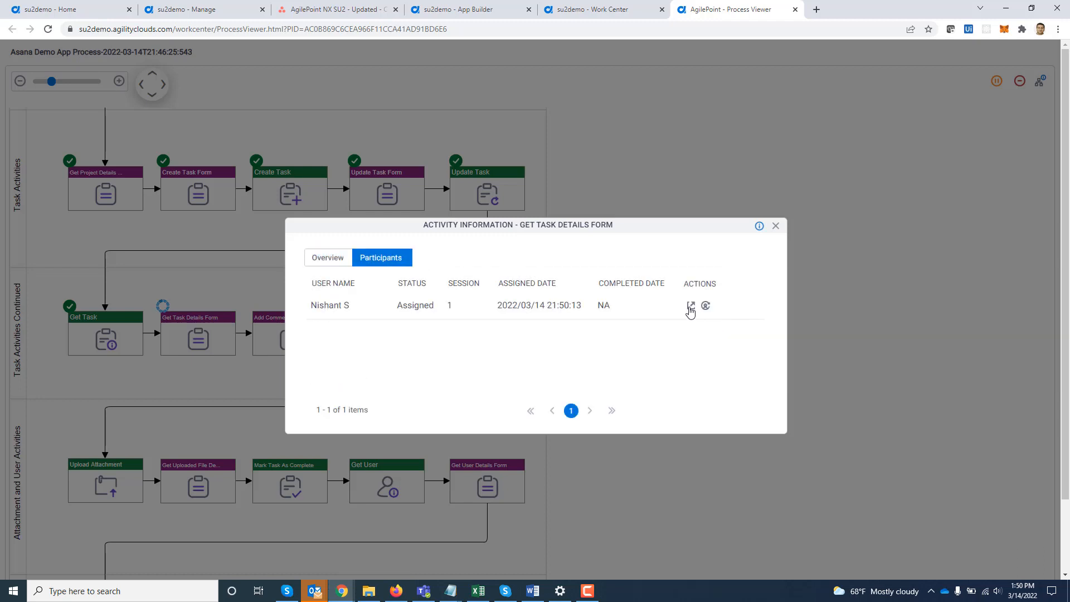
pyautogui.click(690, 307)
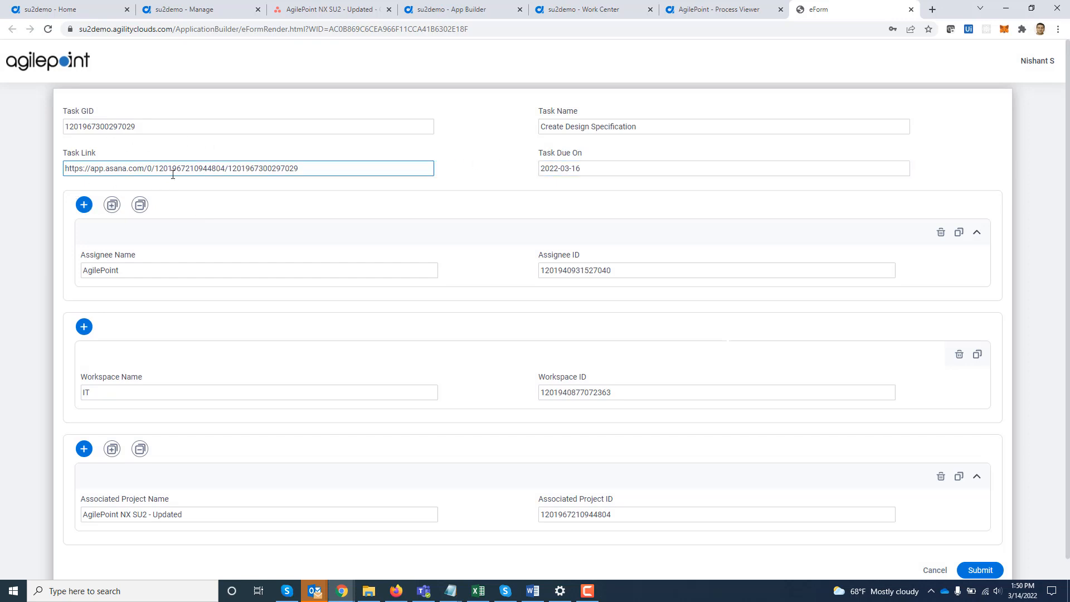
pyautogui.scroll(-1, 523, 279)
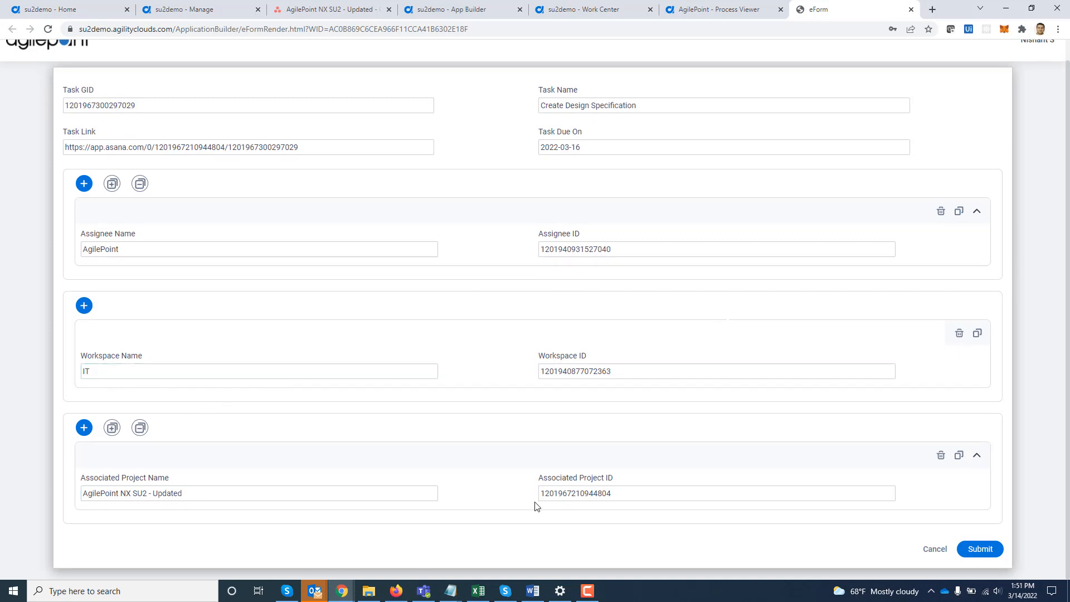
pyautogui.click(976, 550)
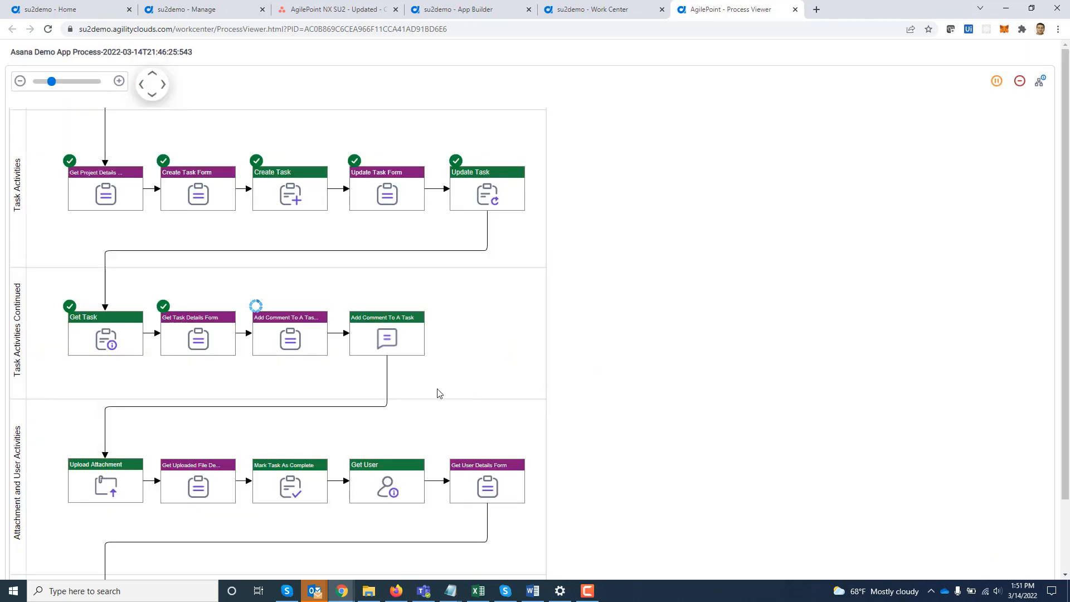
# Open the Add Comment To A Task Form and enter the comment "Additional comments for task" in bold.
pyautogui.click(280, 345)
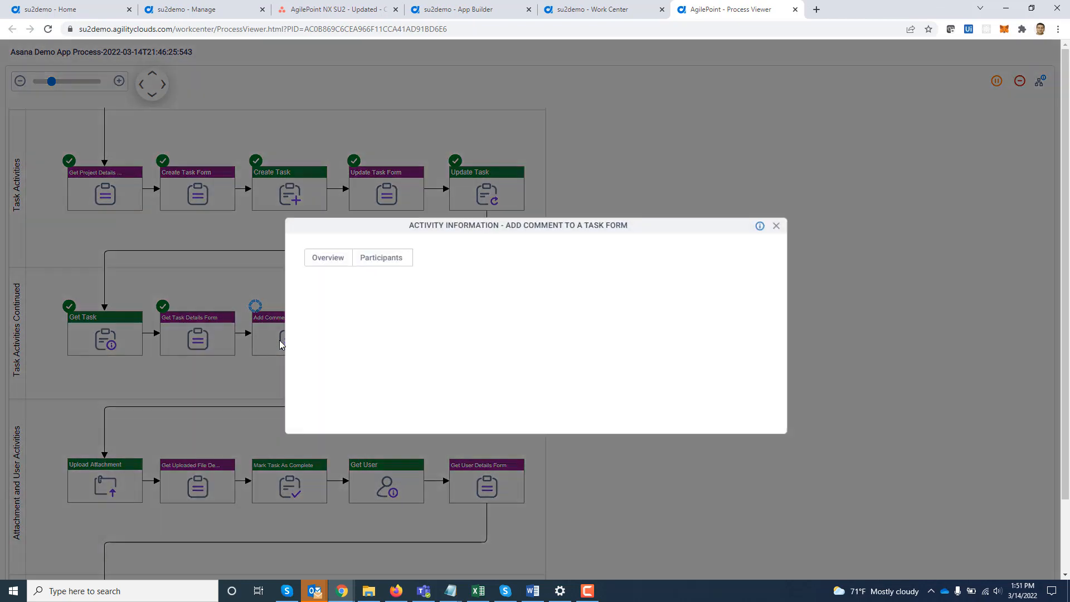
pyautogui.click(377, 257)
pyautogui.click(691, 306)
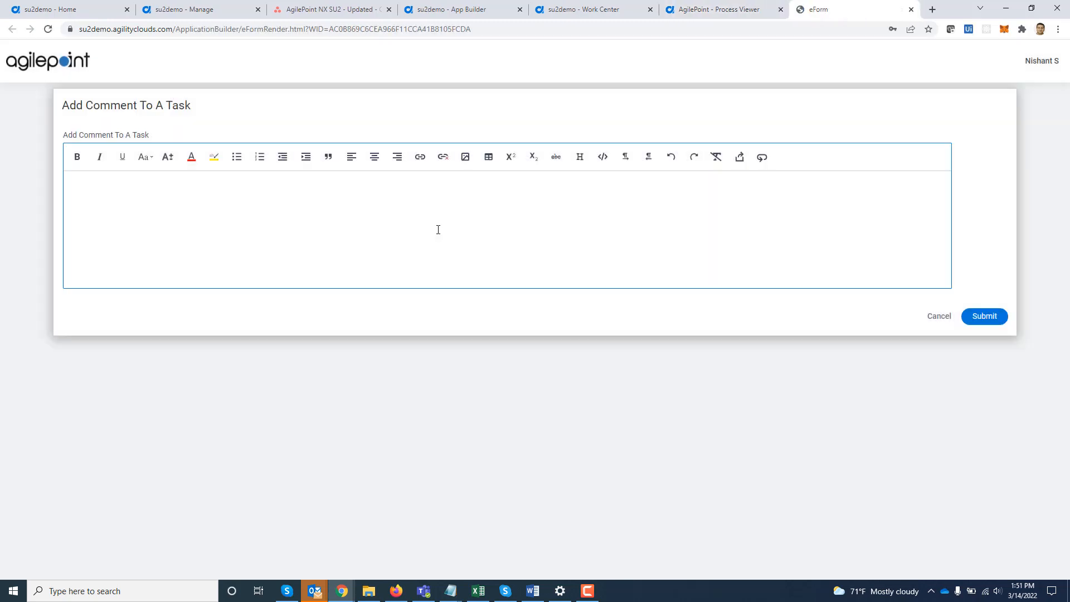
pyautogui.write('Additional comments for task')
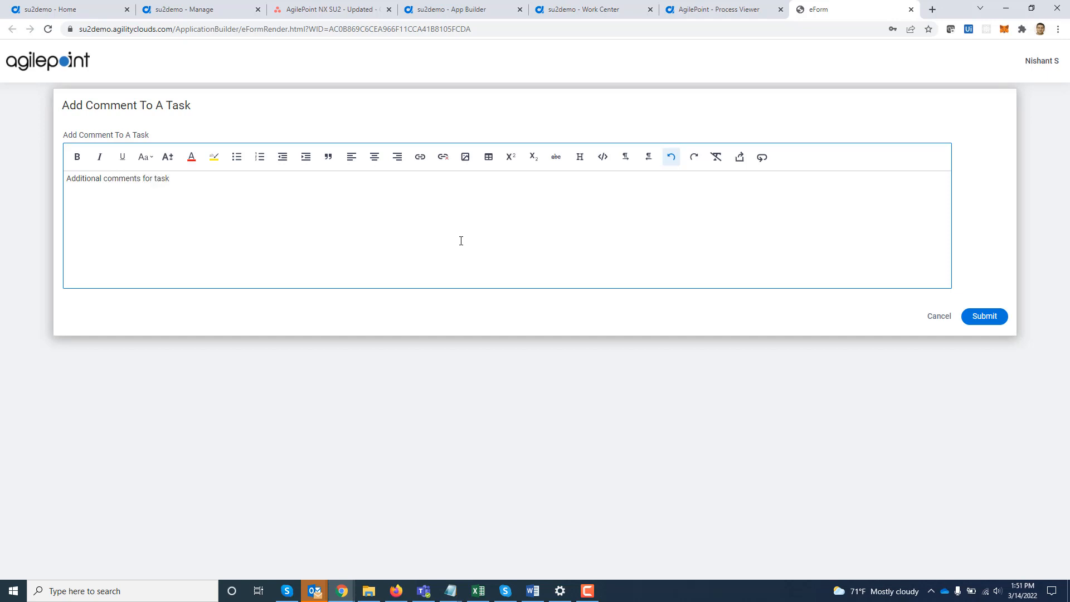
pyautogui.tripleClick(83, 180)
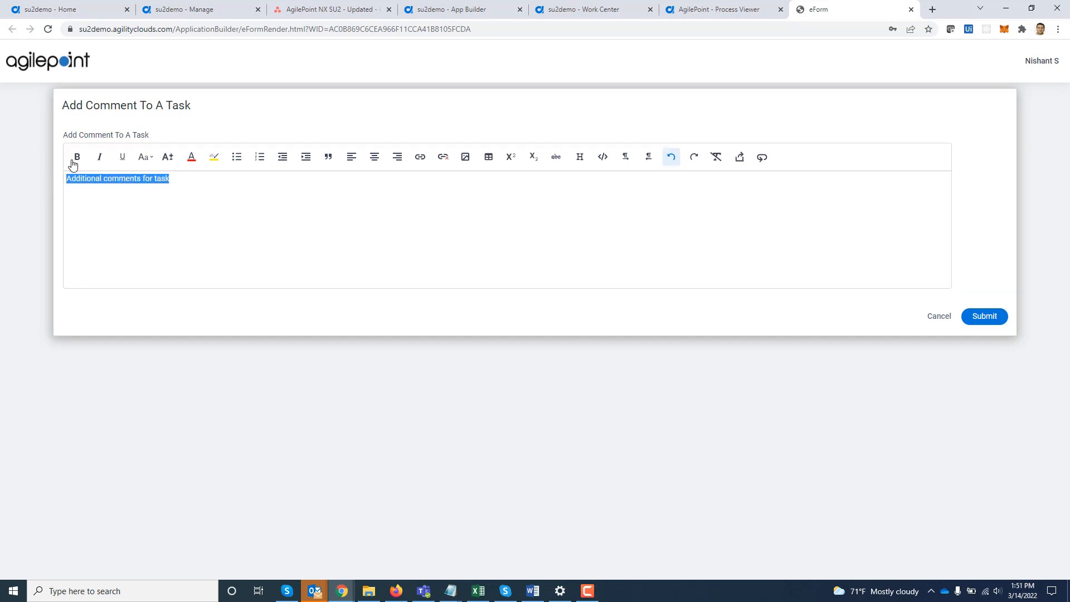
pyautogui.click(77, 157)
# Submit the comment and check the task's comment and attachment in Asana before returning to the AgilePoint process view.
pyautogui.click(985, 316)
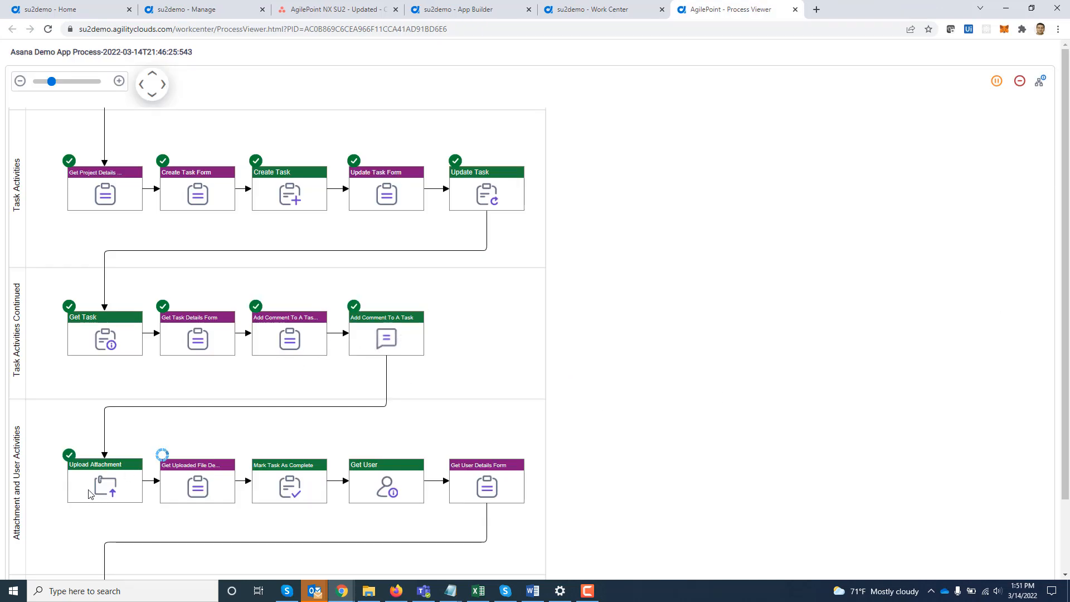
pyautogui.click(317, 12)
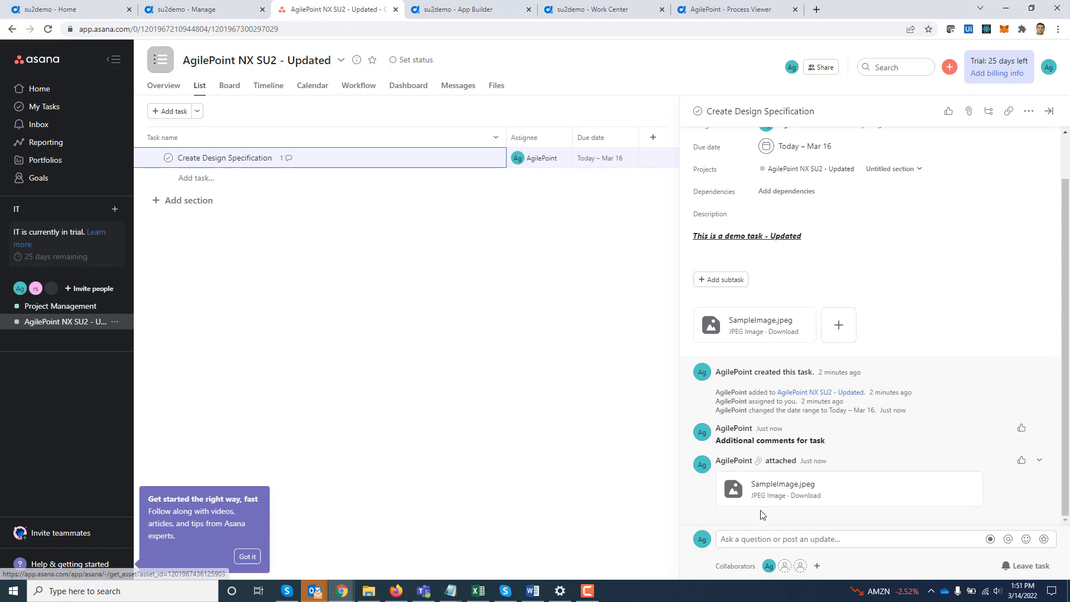
pyautogui.click(719, 10)
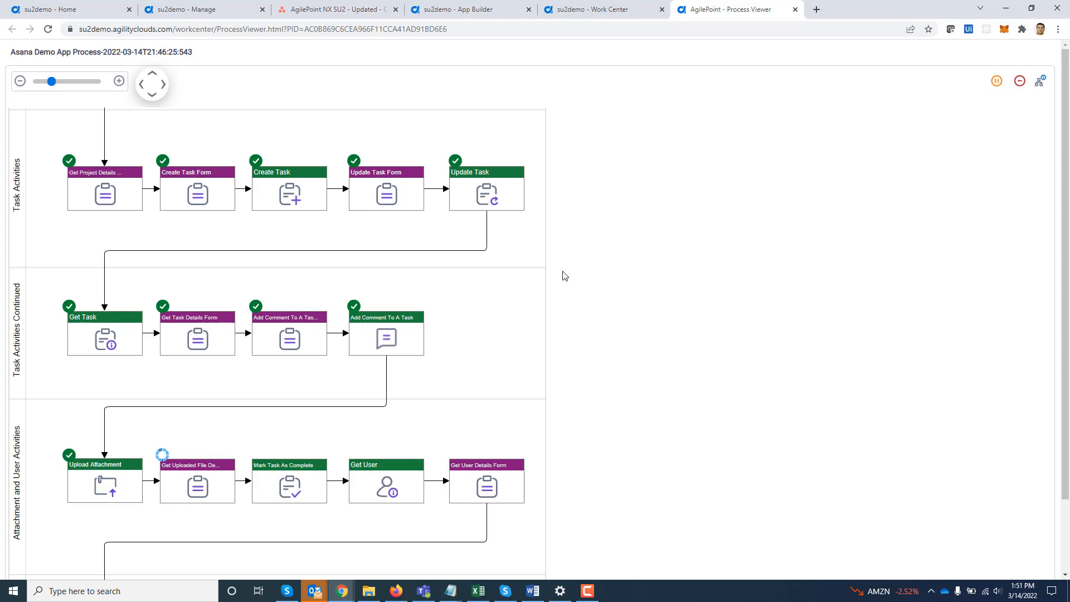
# Open the Get Uploaded File Details Form from the process view and review the file ID and URL.
pyautogui.click(205, 488)
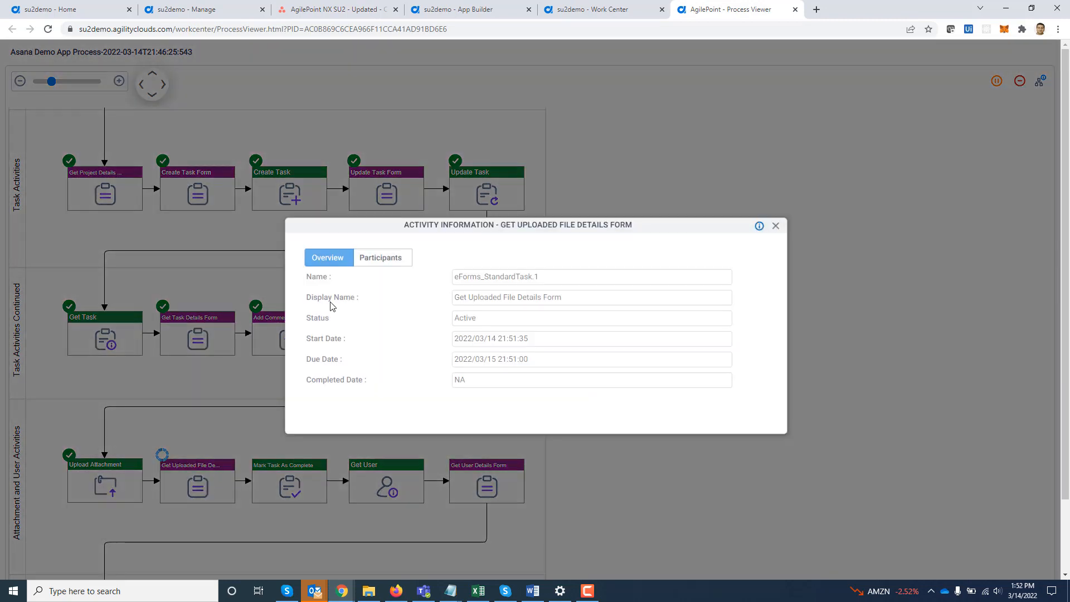
pyautogui.click(370, 259)
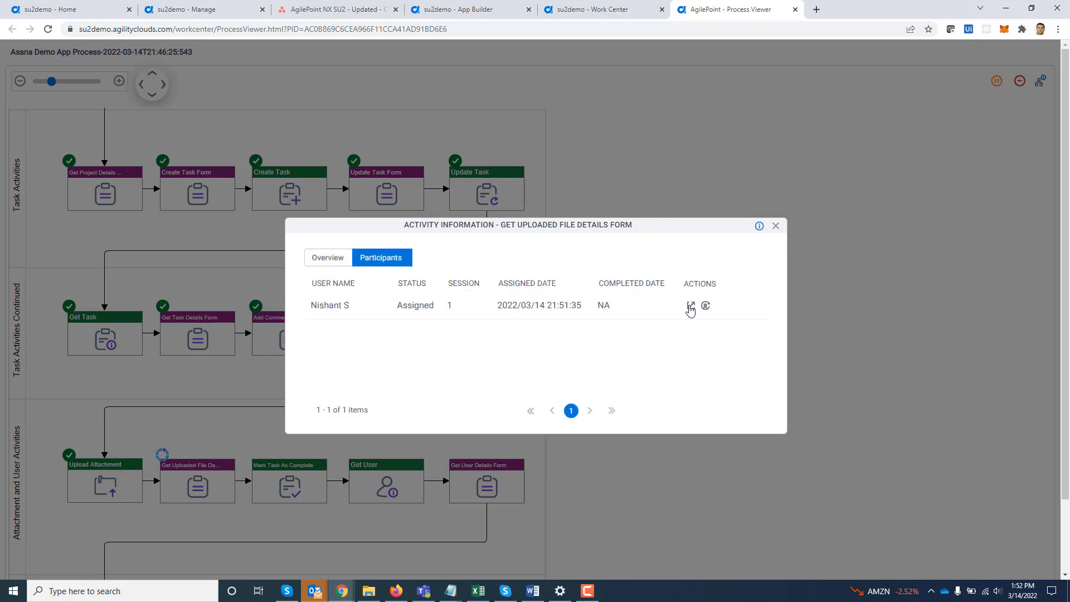
pyautogui.click(691, 311)
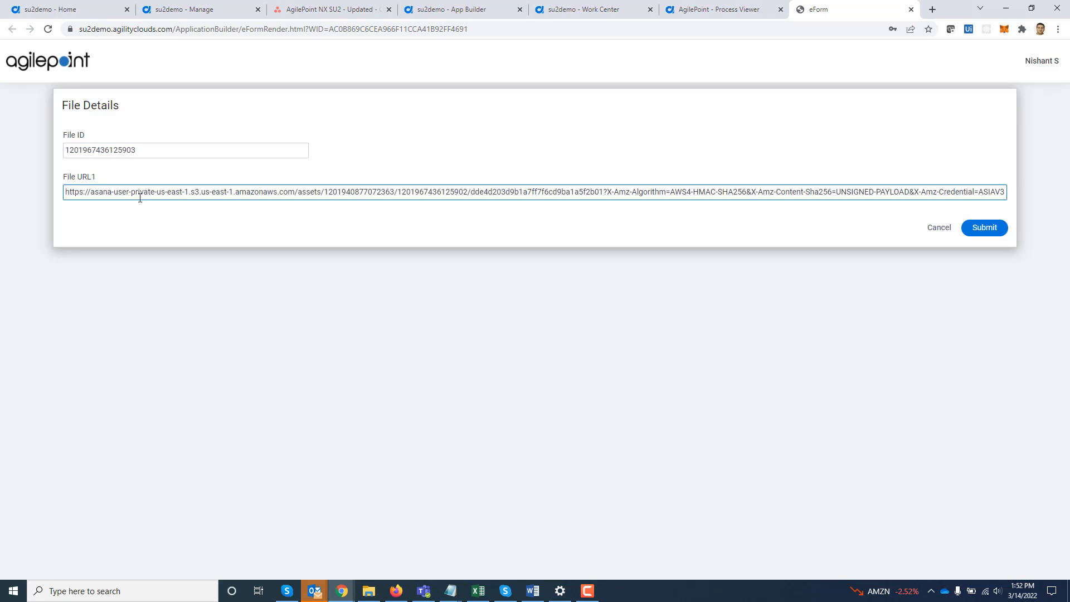
# Submit the file details form and check the task's completion status in Asana before returning to the AgilePoint process view.
pyautogui.click(986, 230)
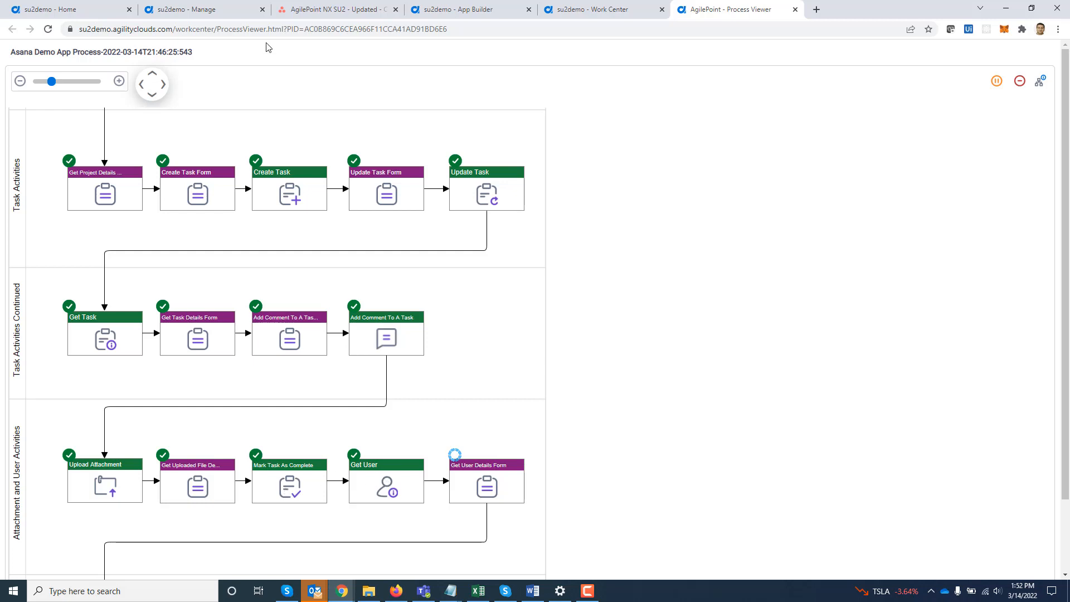
pyautogui.click(306, 14)
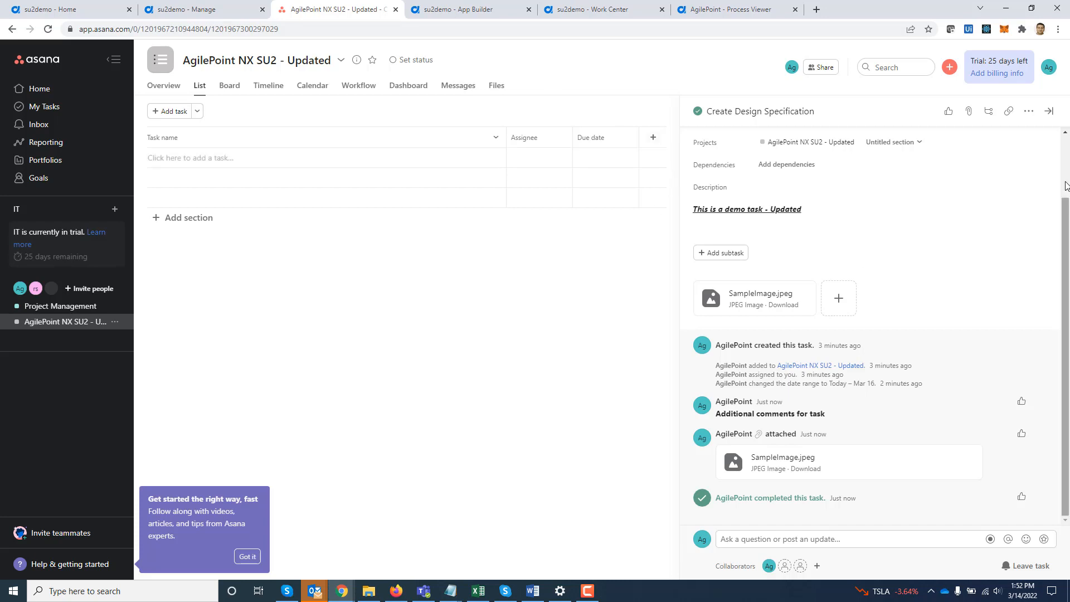
pyautogui.moveTo(1066, 187); pyautogui.dragTo(1065, 131)
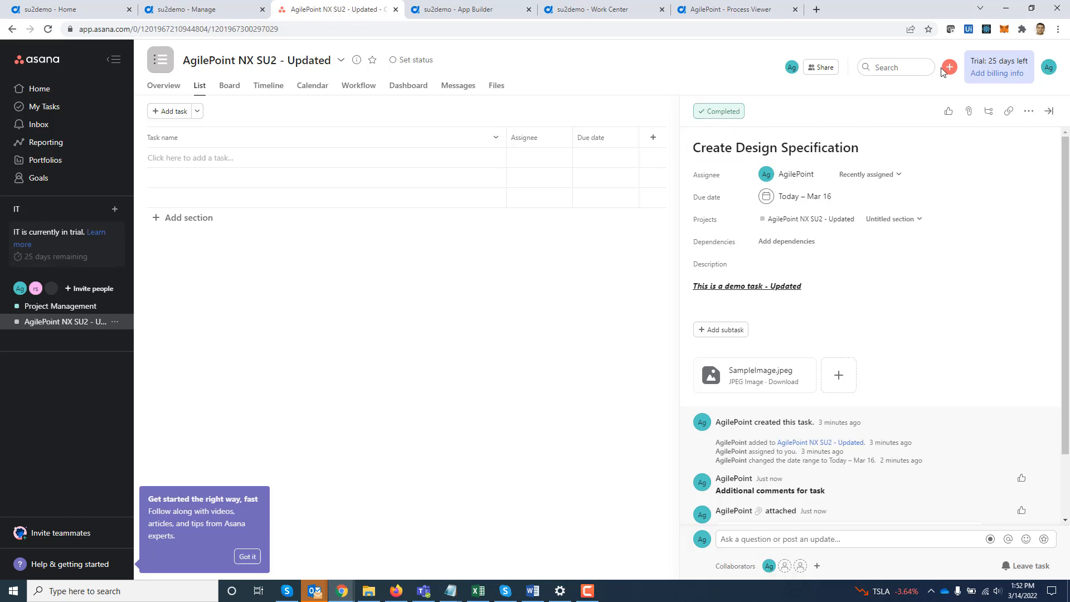
pyautogui.click(730, 8)
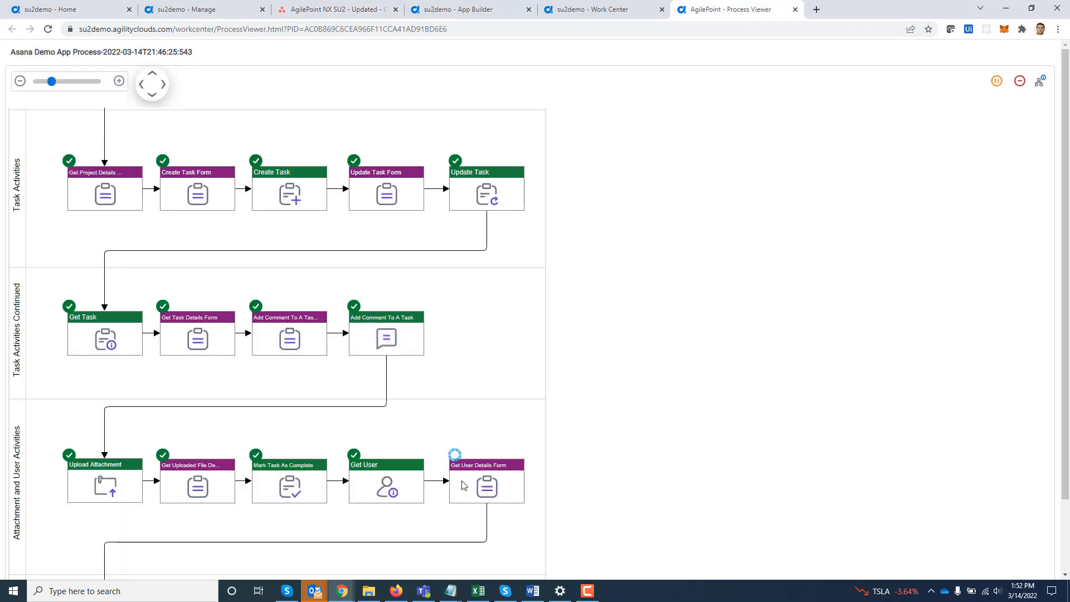
# Open the Get User Details Form from the process view's participant list and review the user's name, email, GID and workspace details.
pyautogui.click(486, 483)
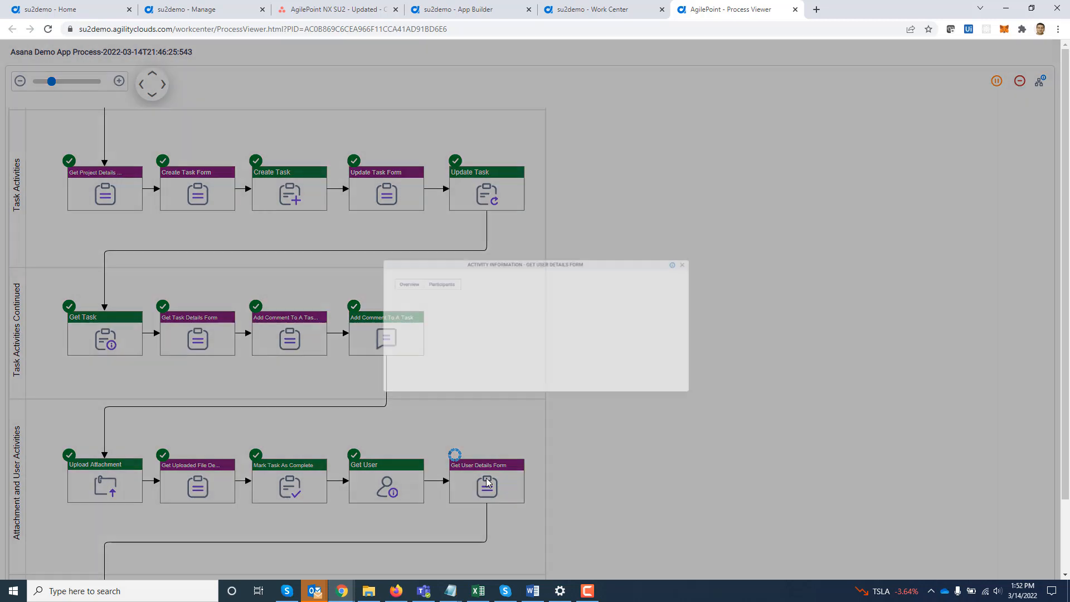
pyautogui.click(383, 258)
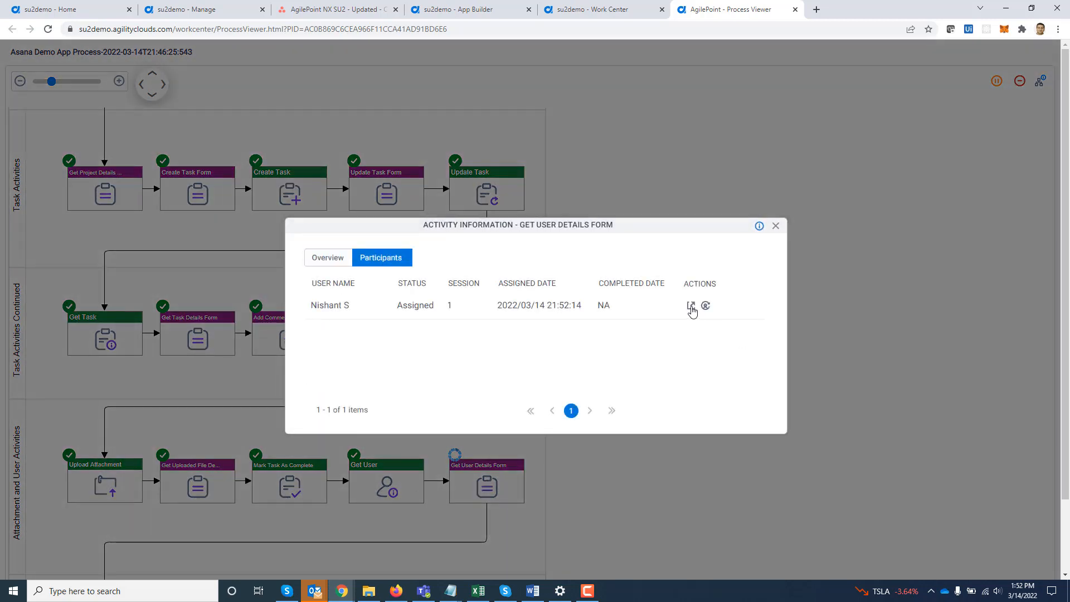
pyautogui.click(690, 306)
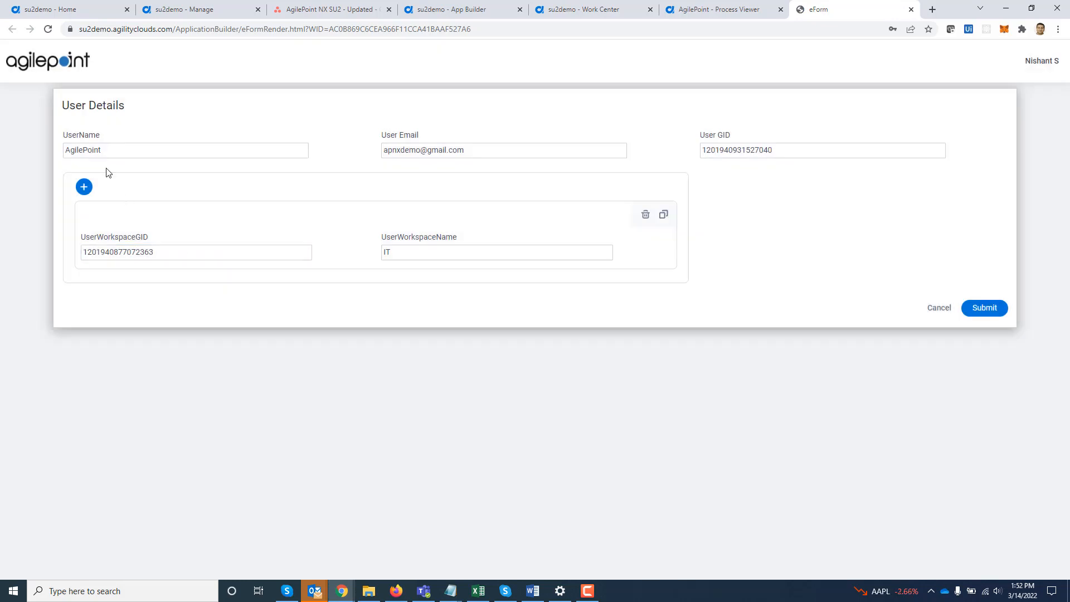
pyautogui.click(98, 155)
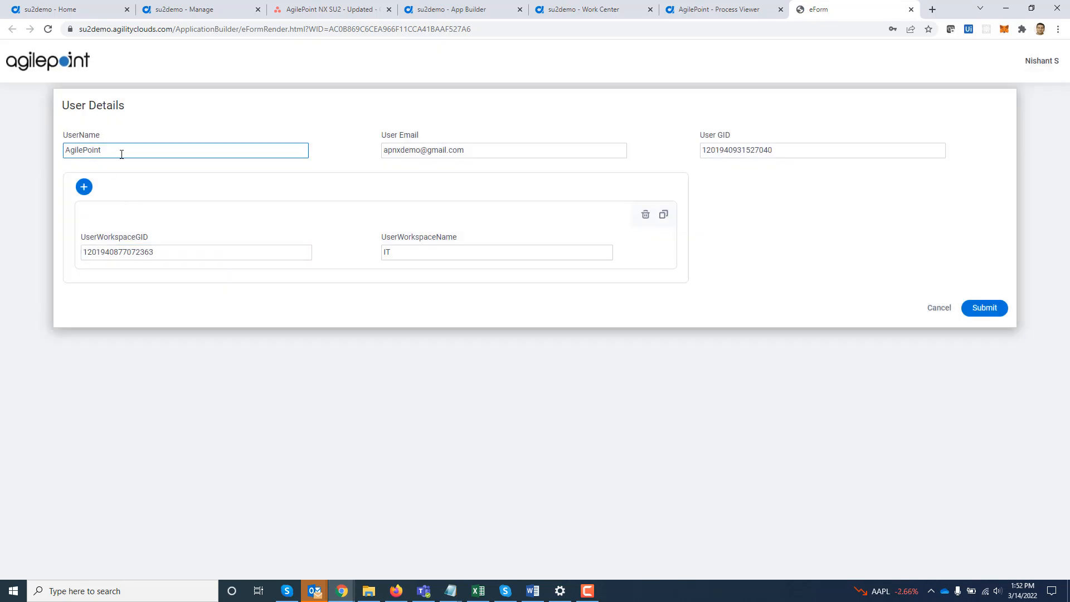
pyautogui.click(56, 156)
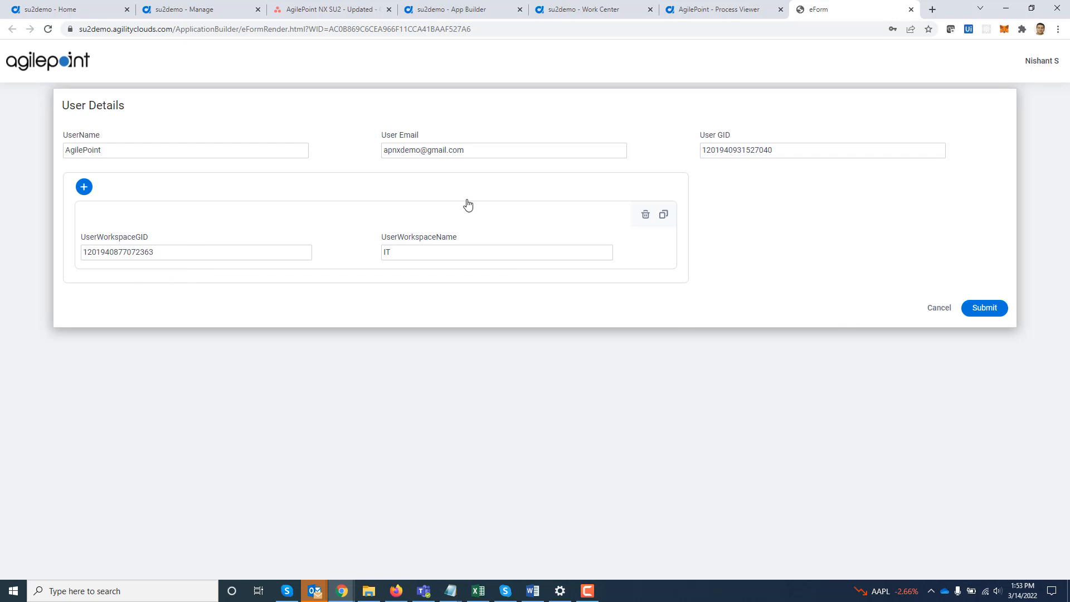
# Submit the user details form and check the task and project deletions in Asana as the process runs its delete activities.
pyautogui.click(978, 315)
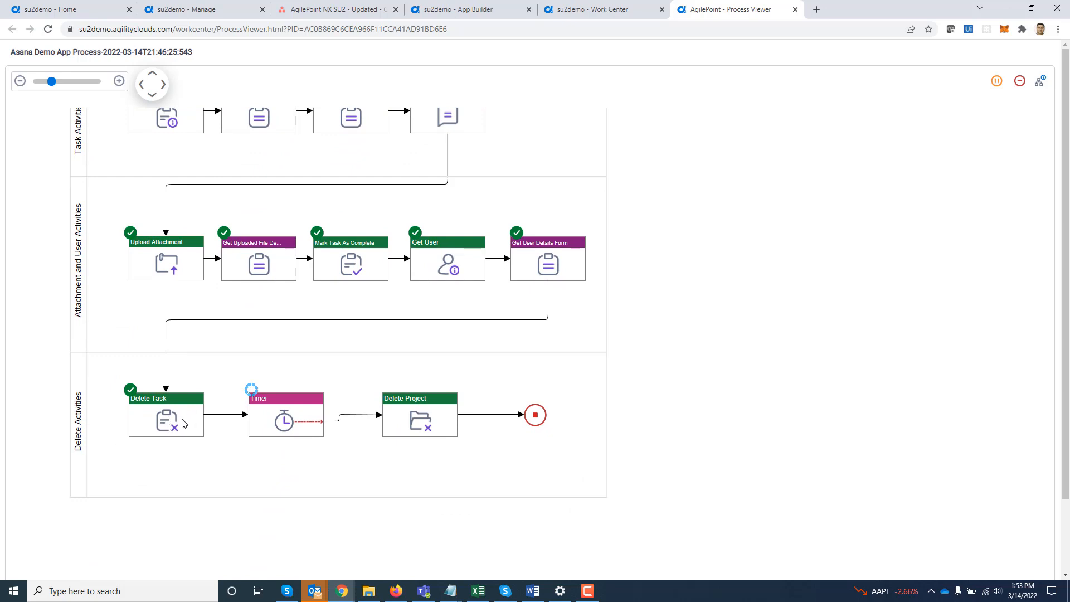
pyautogui.click(326, 11)
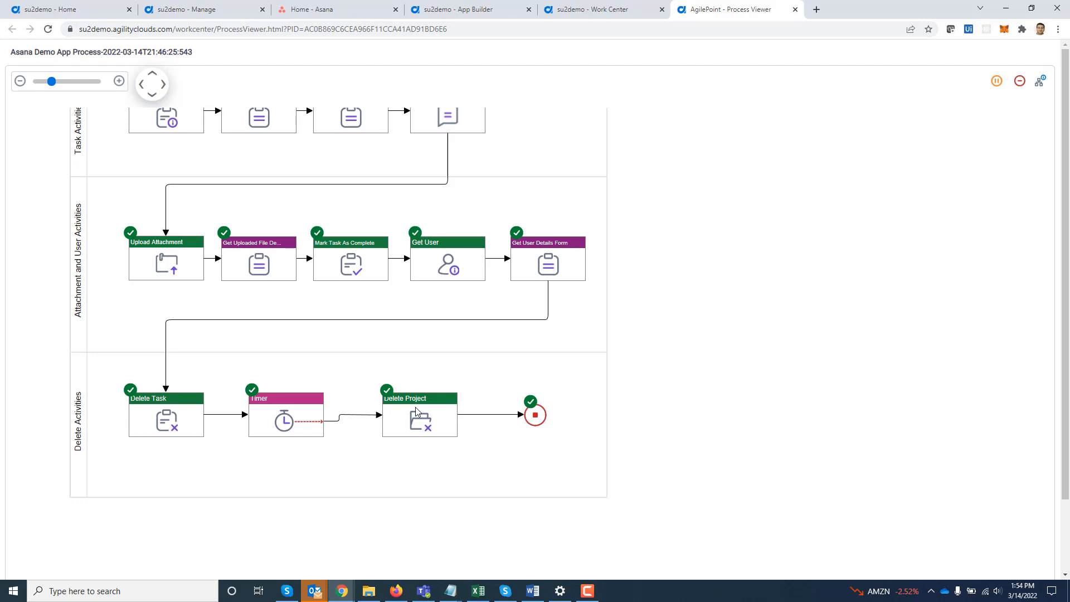
pyautogui.click(325, 8)
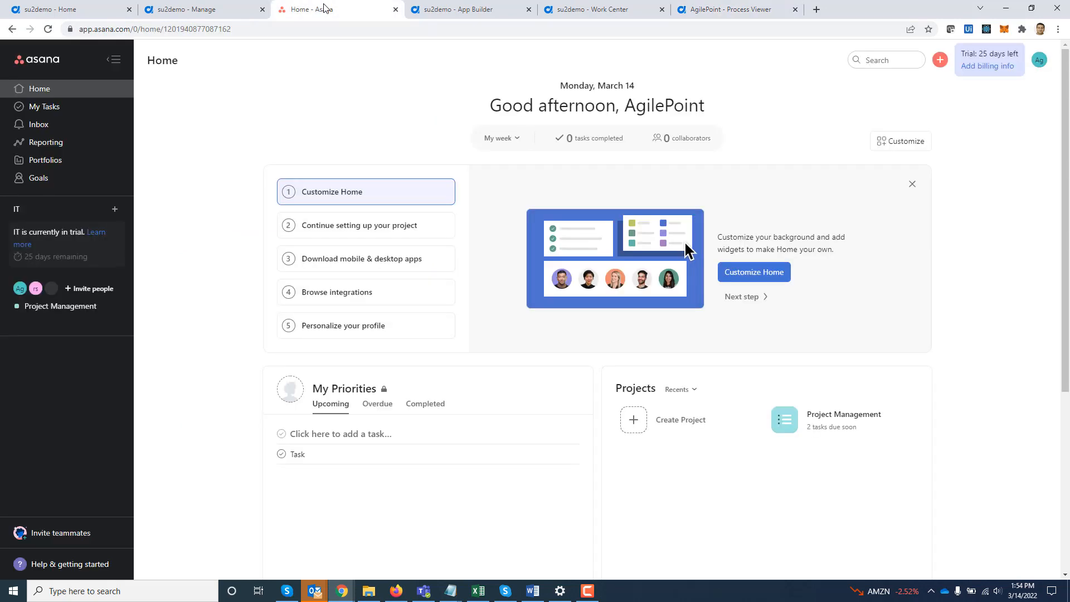